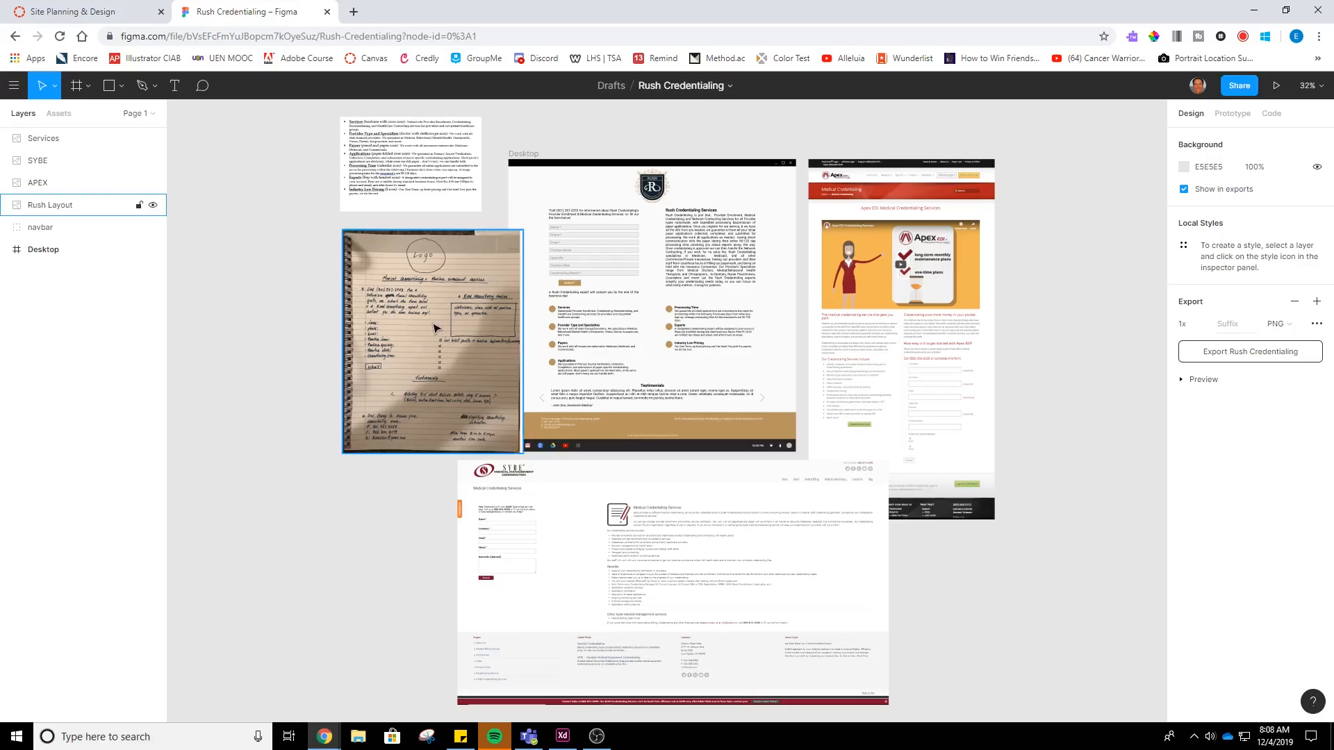
# - Examine the Rush Credentialing desktop mockup alongside the hand-drawn layout sketch, services notes, and SYBE and APEX reference pages
pyautogui.scroll(5, 495, 355)
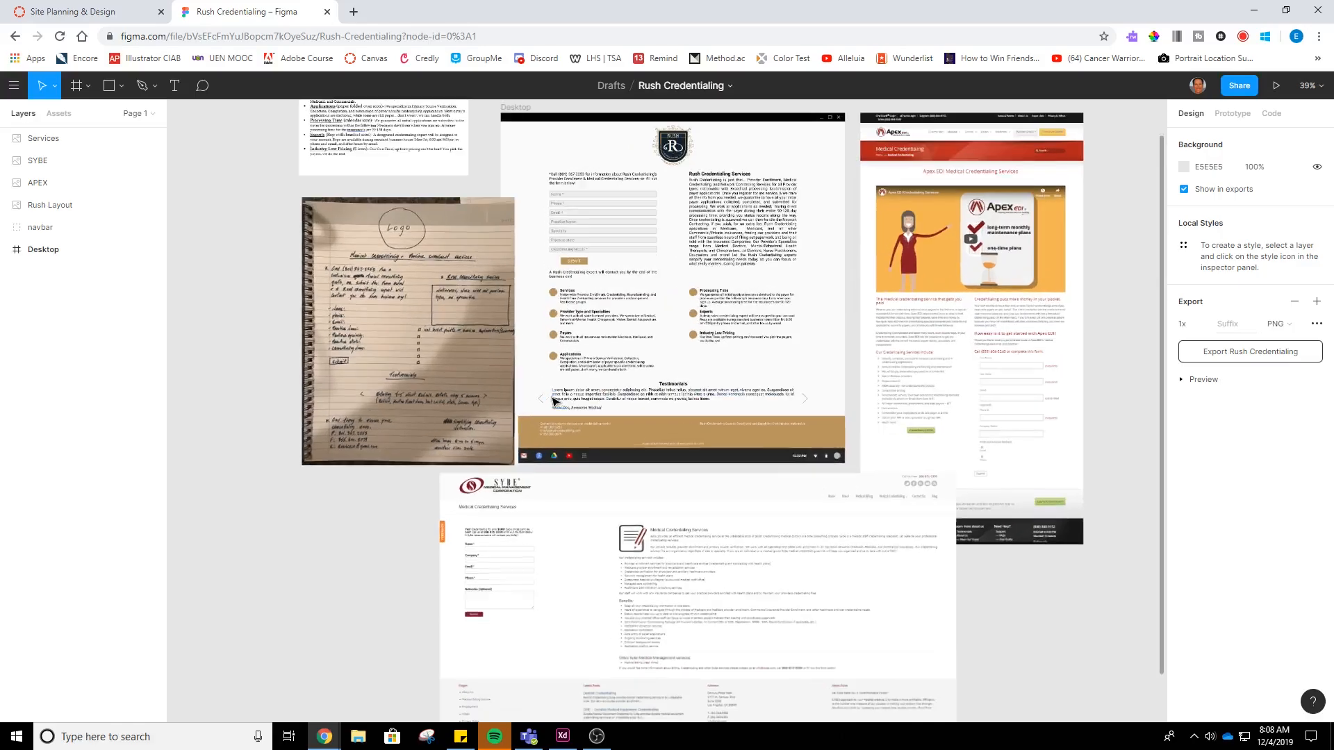
pyautogui.moveTo(399, 271); pyautogui.dragTo(610, 419)
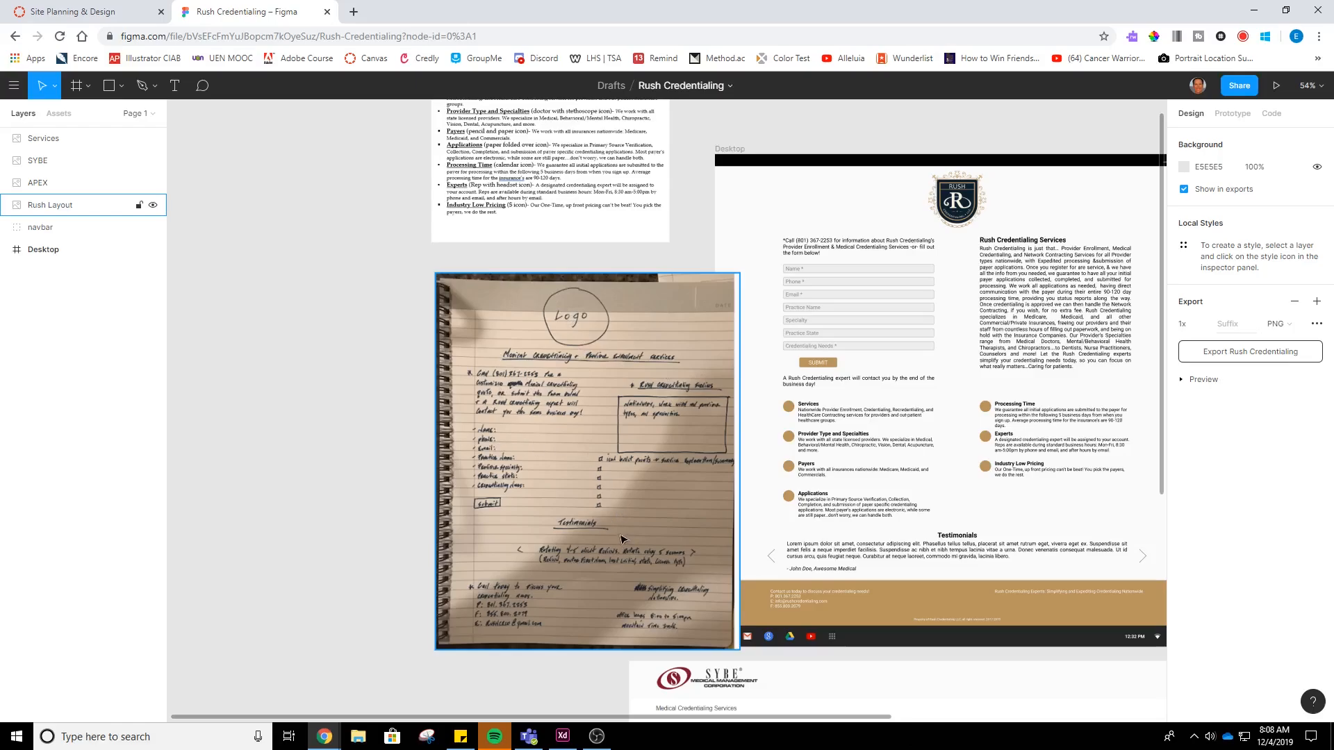
pyautogui.scroll(-5, 485, 501)
pyautogui.hscroll(3, 485, 501)
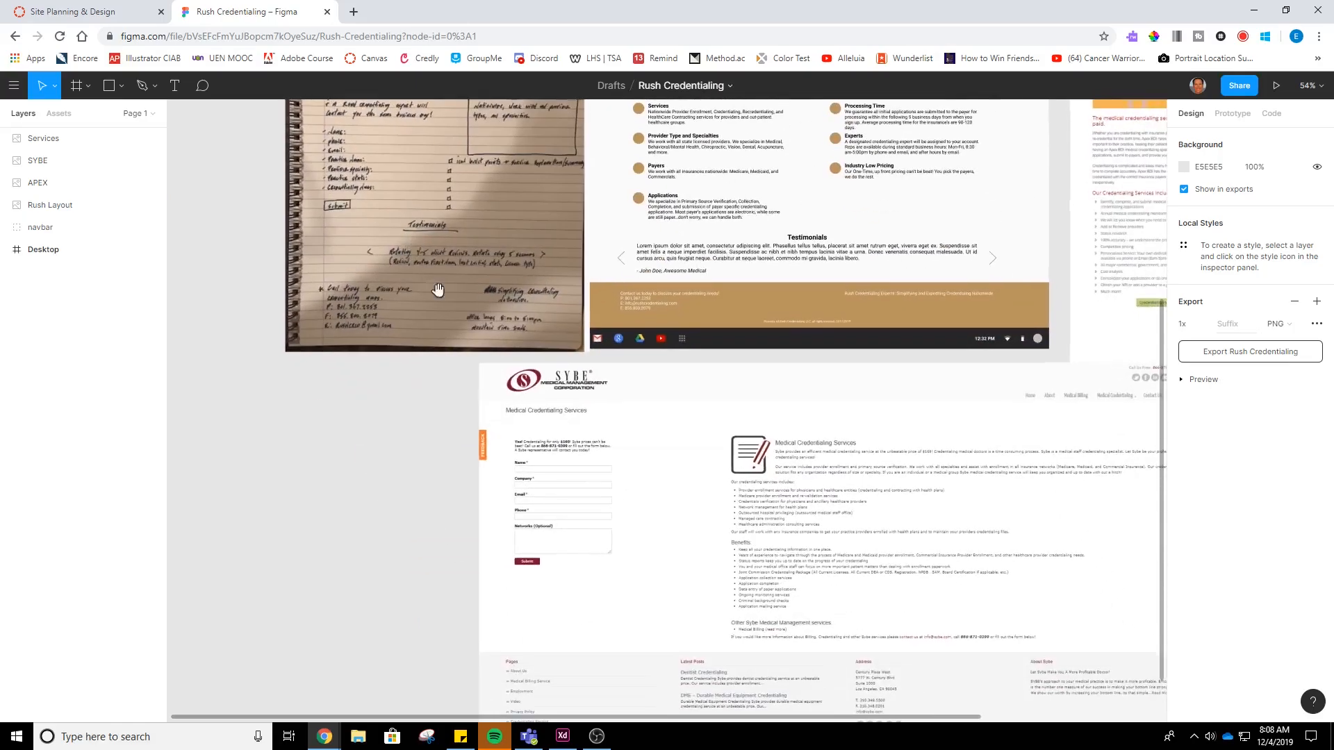
pyautogui.scroll(1, 919, 379)
pyautogui.hscroll(2, 919, 379)
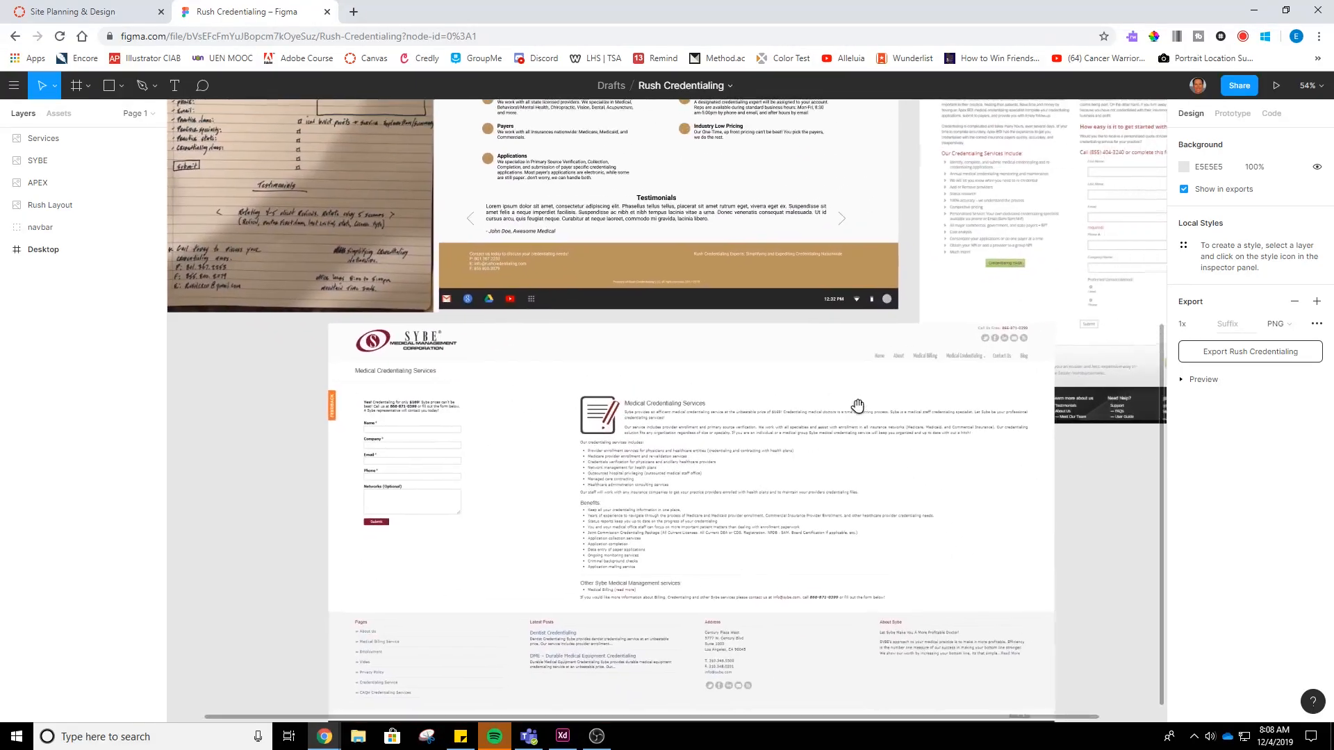
pyautogui.scroll(4, 673, 535)
pyautogui.hscroll(4, 673, 535)
pyautogui.hscroll(2, 728, 385)
pyautogui.scroll(1, 728, 385)
pyautogui.scroll(5, 764, 396)
pyautogui.hscroll(-7, 764, 396)
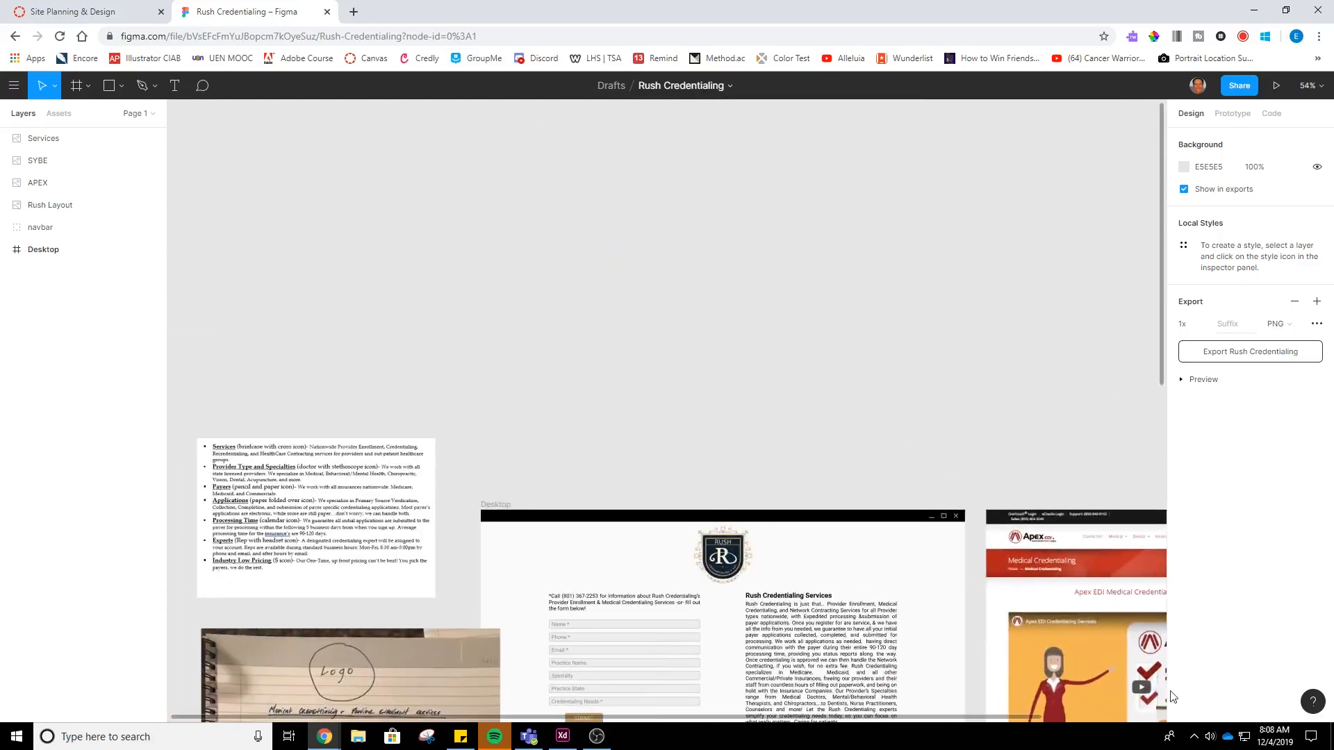
pyautogui.scroll(-5, 686, 473)
pyautogui.hscroll(1, 685, 473)
pyautogui.hscroll(-1, 685, 472)
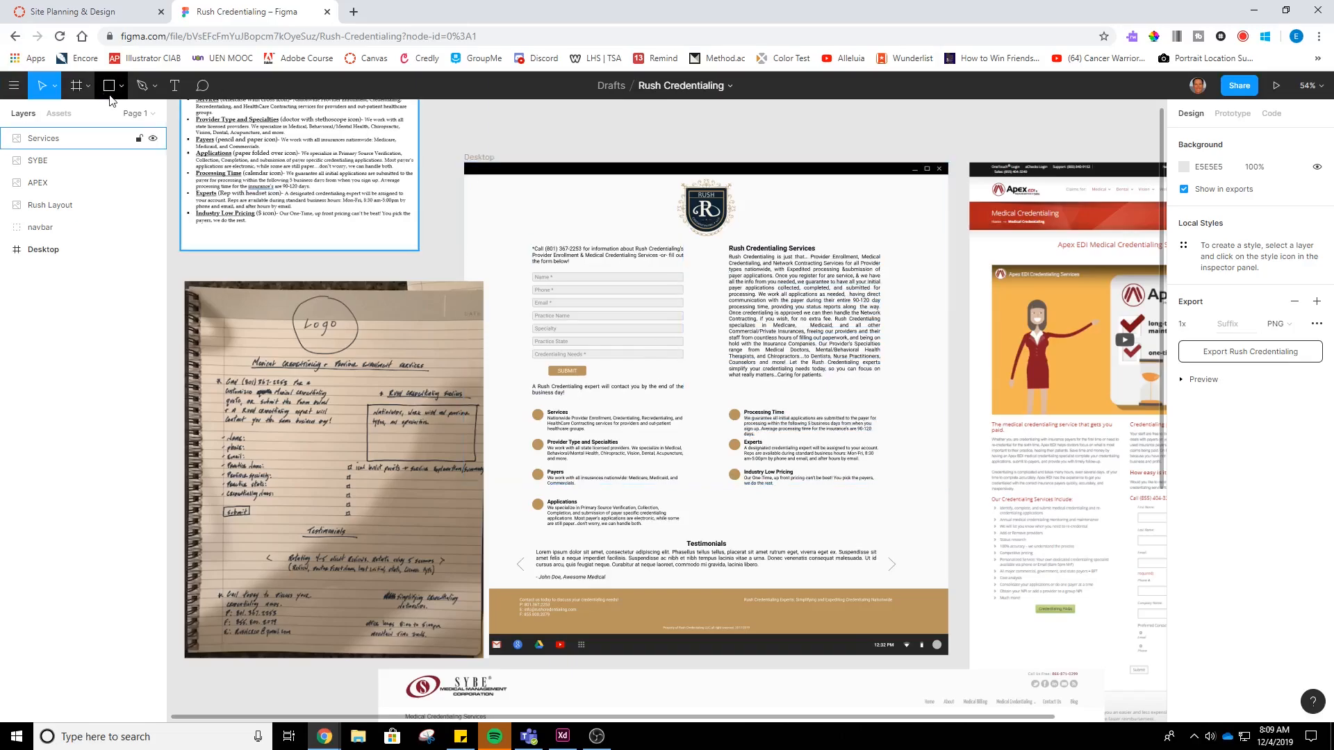
# - Open the Rush Credentialing 2 file and examine its revised desktop mockup next to the sketch and reference pages
pyautogui.click(15, 36)
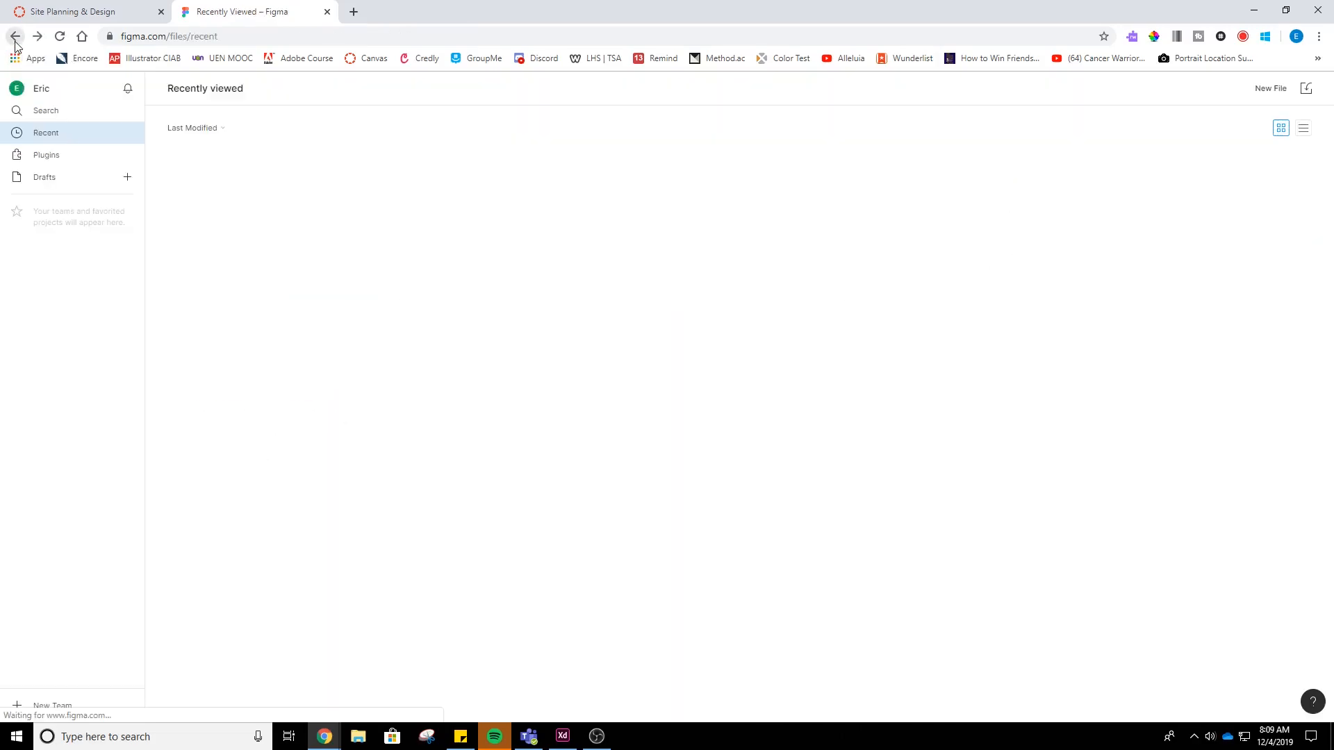
pyautogui.click(534, 207)
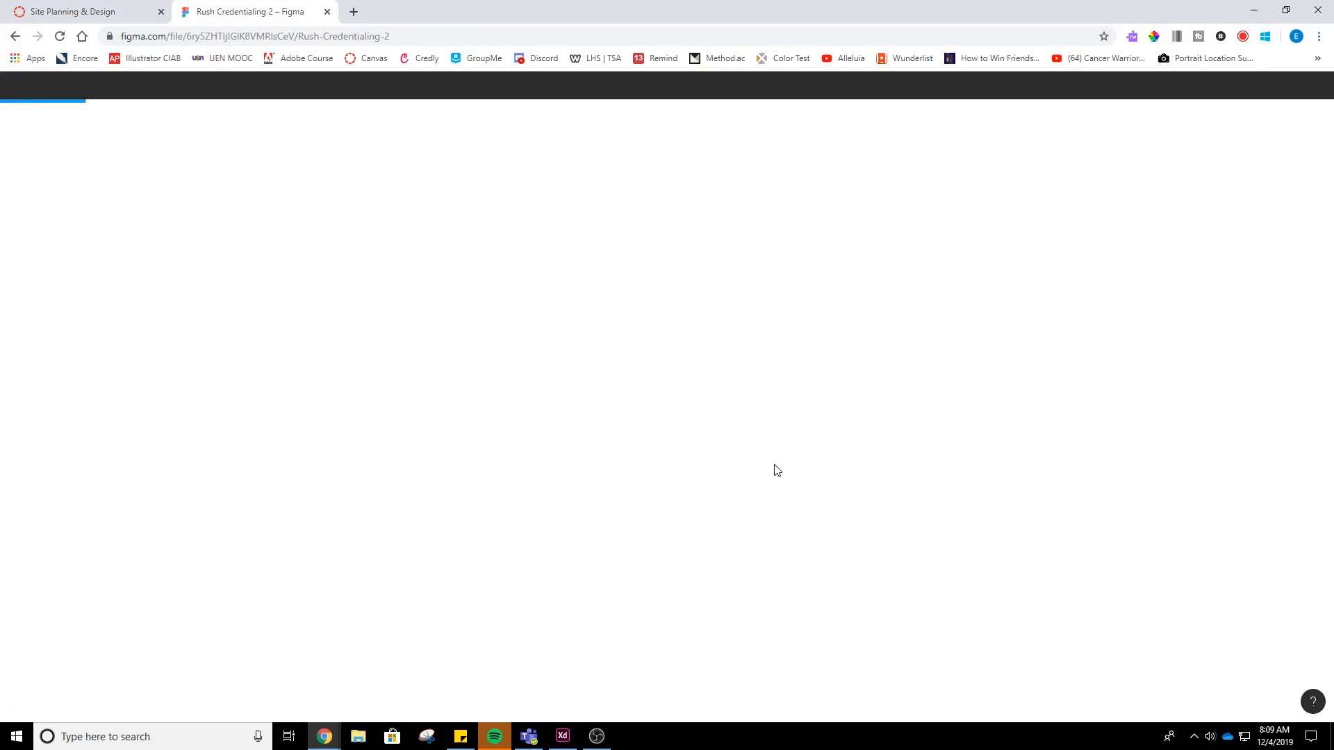
pyautogui.scroll(2, 867, 417)
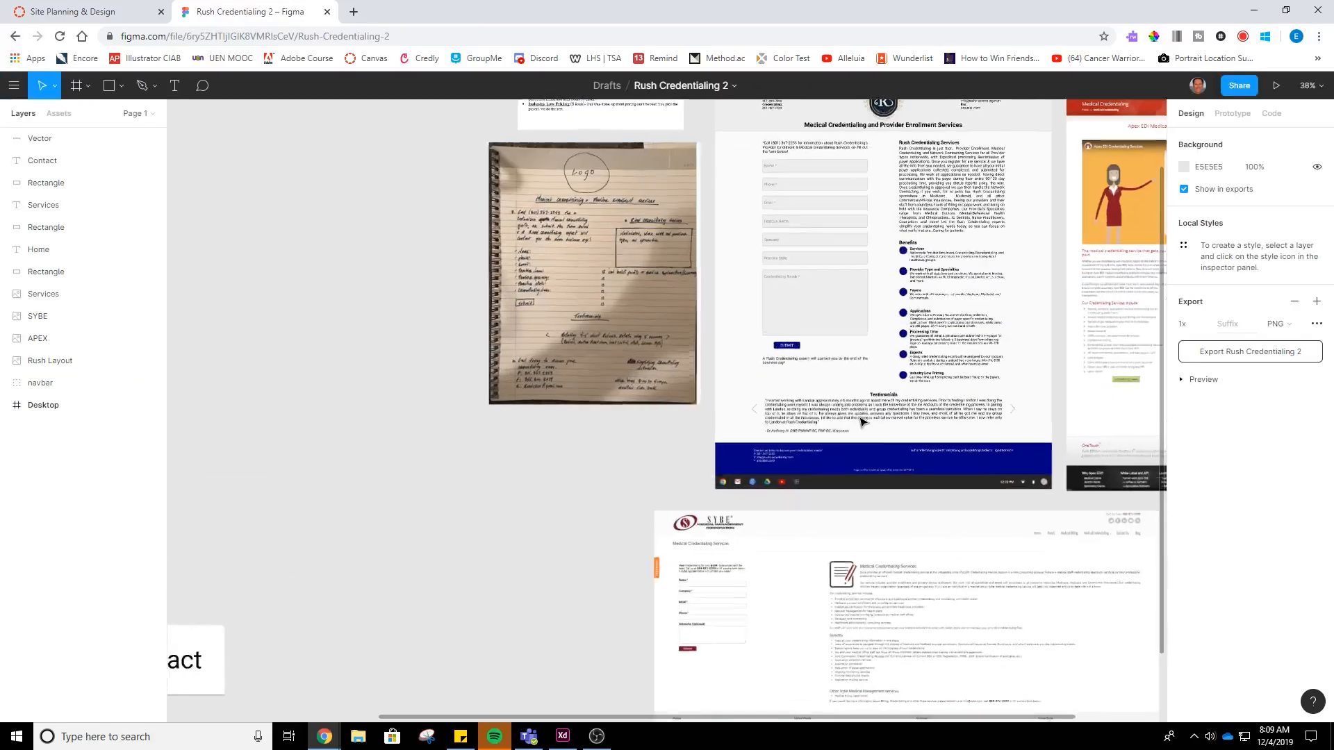
pyautogui.scroll(2, 861, 452)
pyautogui.hscroll(2, 861, 451)
pyautogui.scroll(1, 846, 477)
pyautogui.hscroll(1, 846, 477)
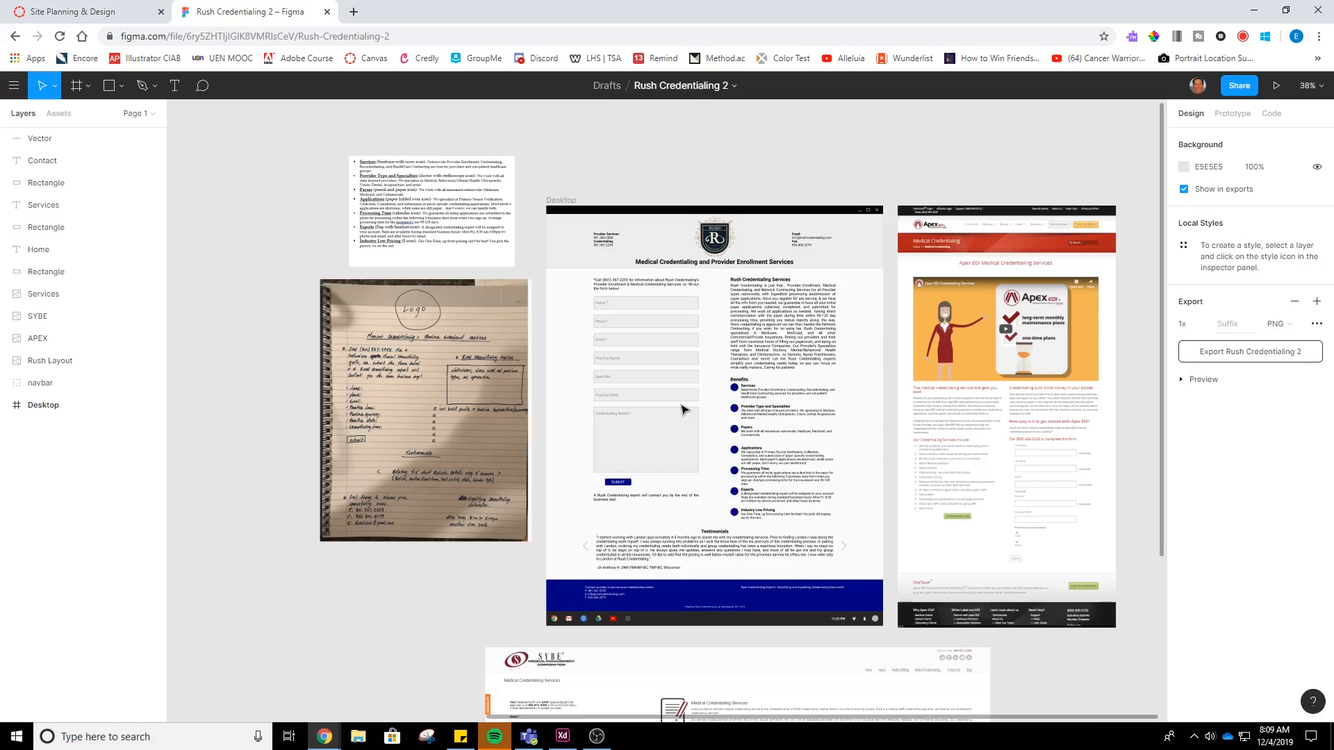
# - Close the Figma file and examine the sitemap and mockup examples on the Site Planning & Design assignment page
pyautogui.click(327, 12)
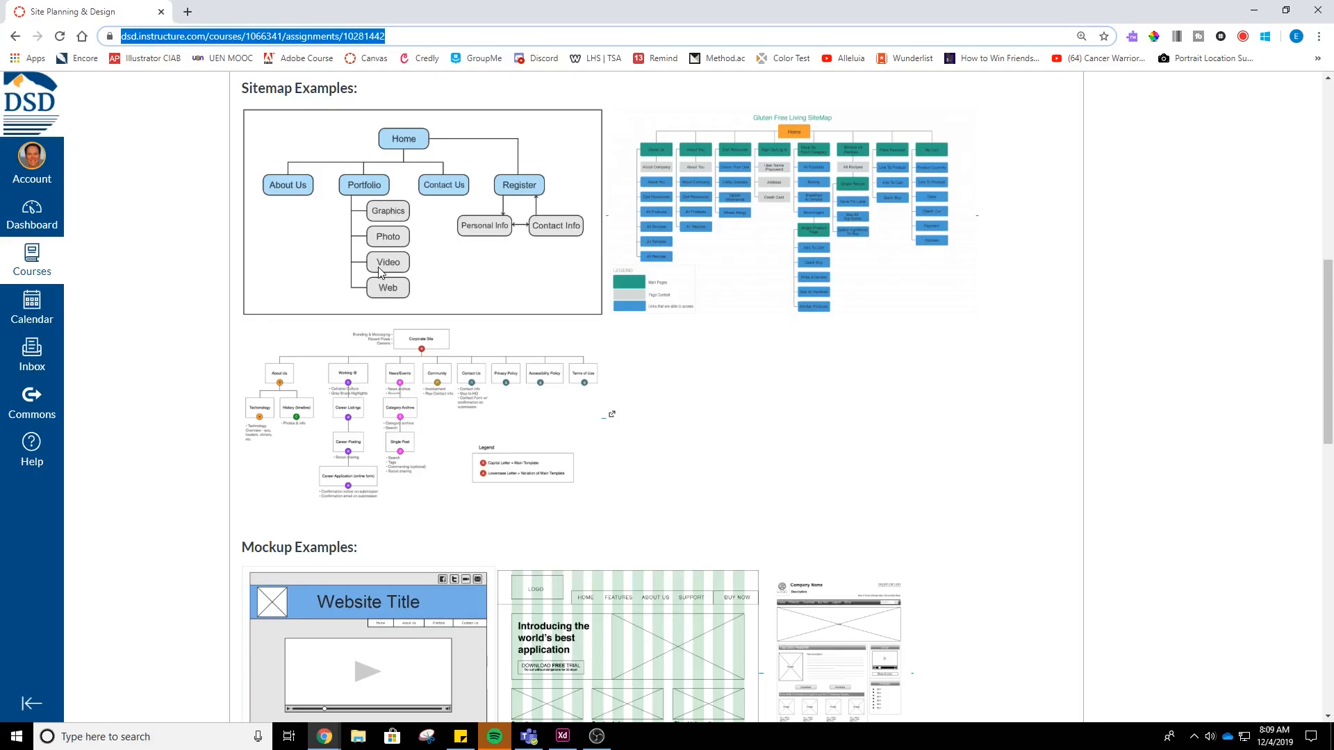
pyautogui.scroll(-5, 672, 264)
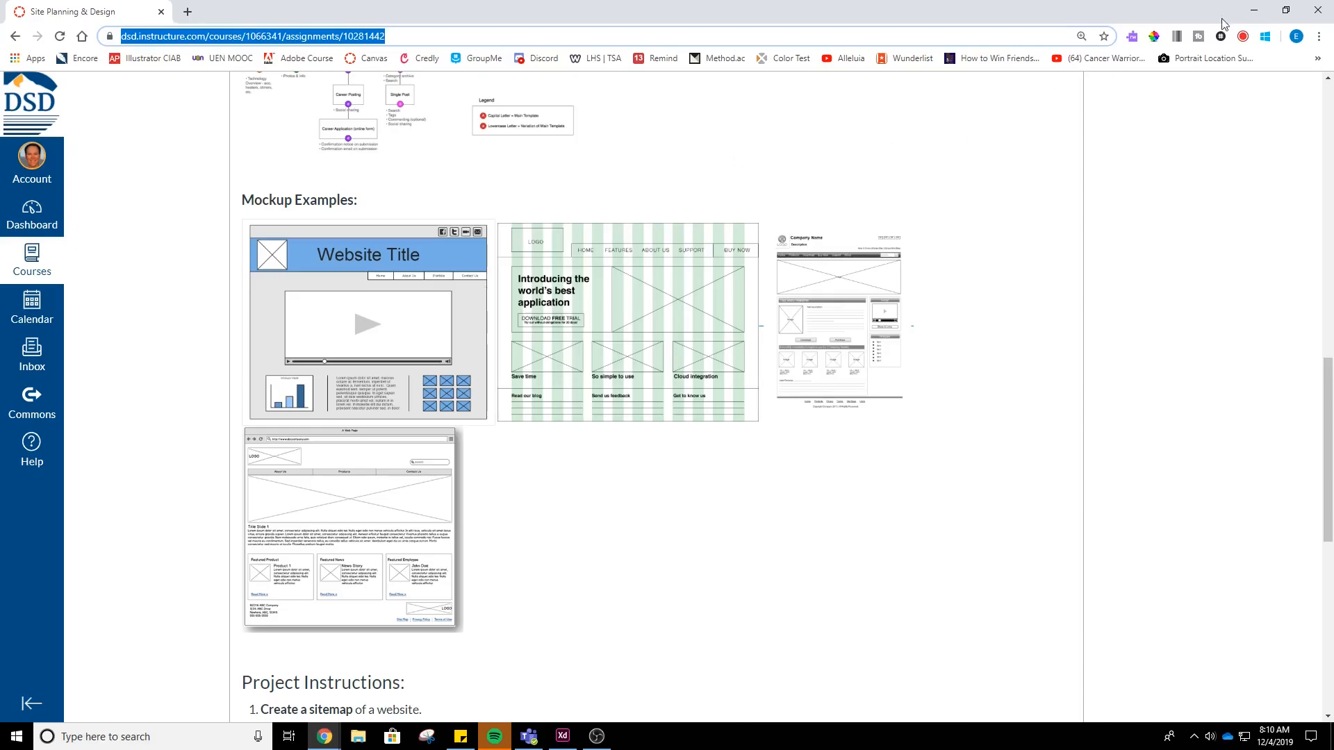
# - Switch to Adobe XD, check the web size presets and create a new Web 1920 (1920 × 1080 px) document
pyautogui.click(1313, 15)
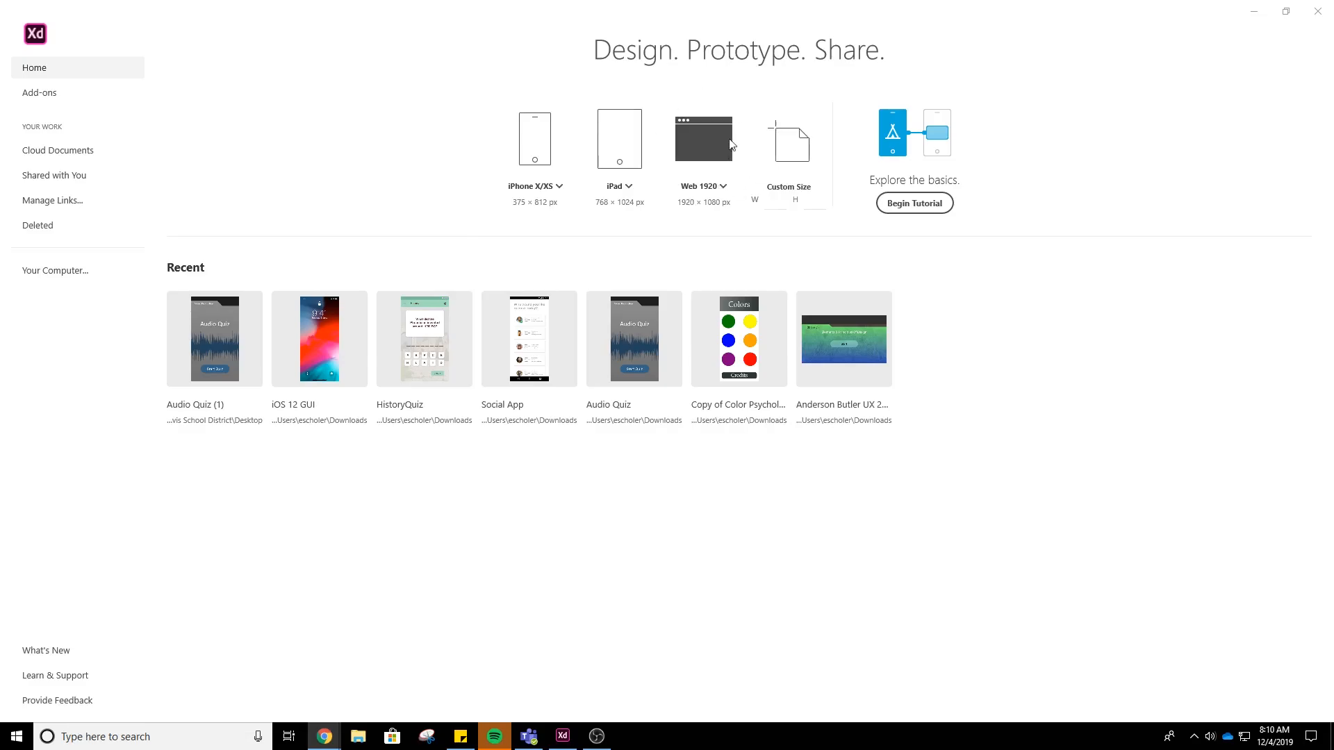
pyautogui.click(723, 186)
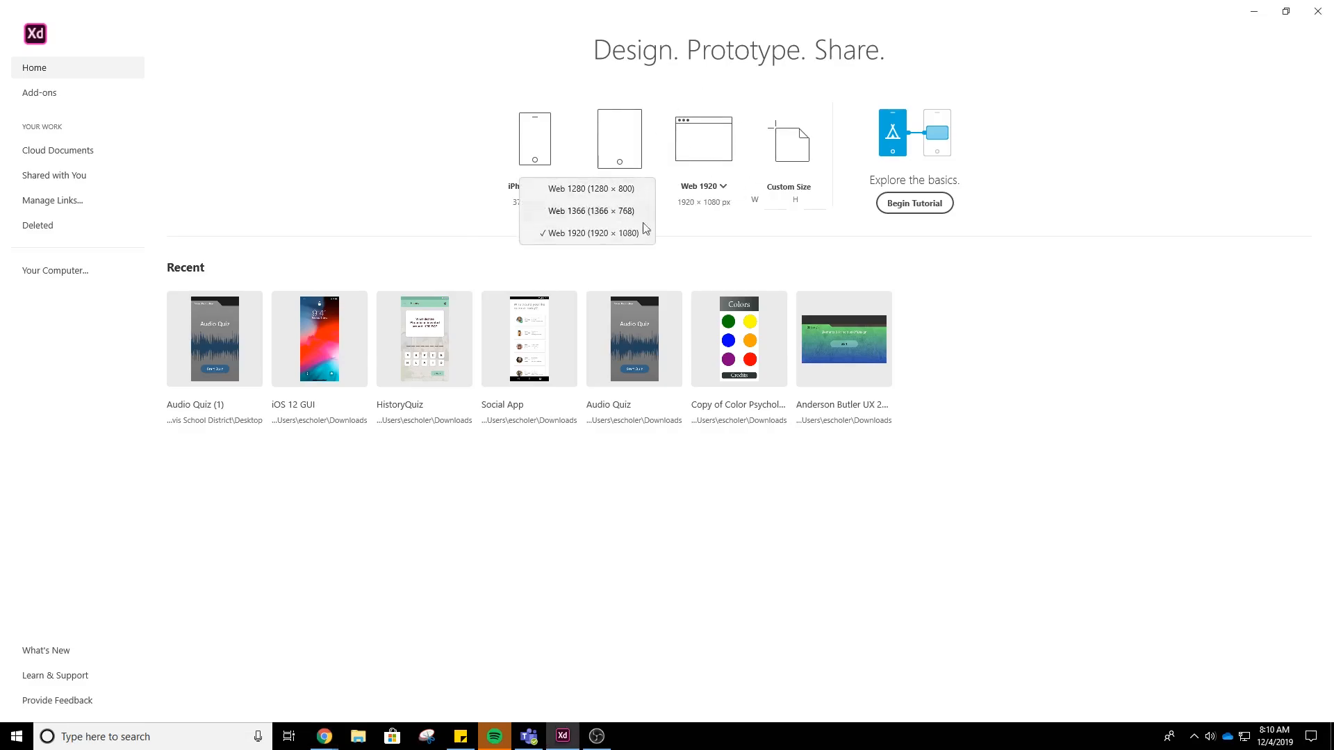
pyautogui.click(892, 245)
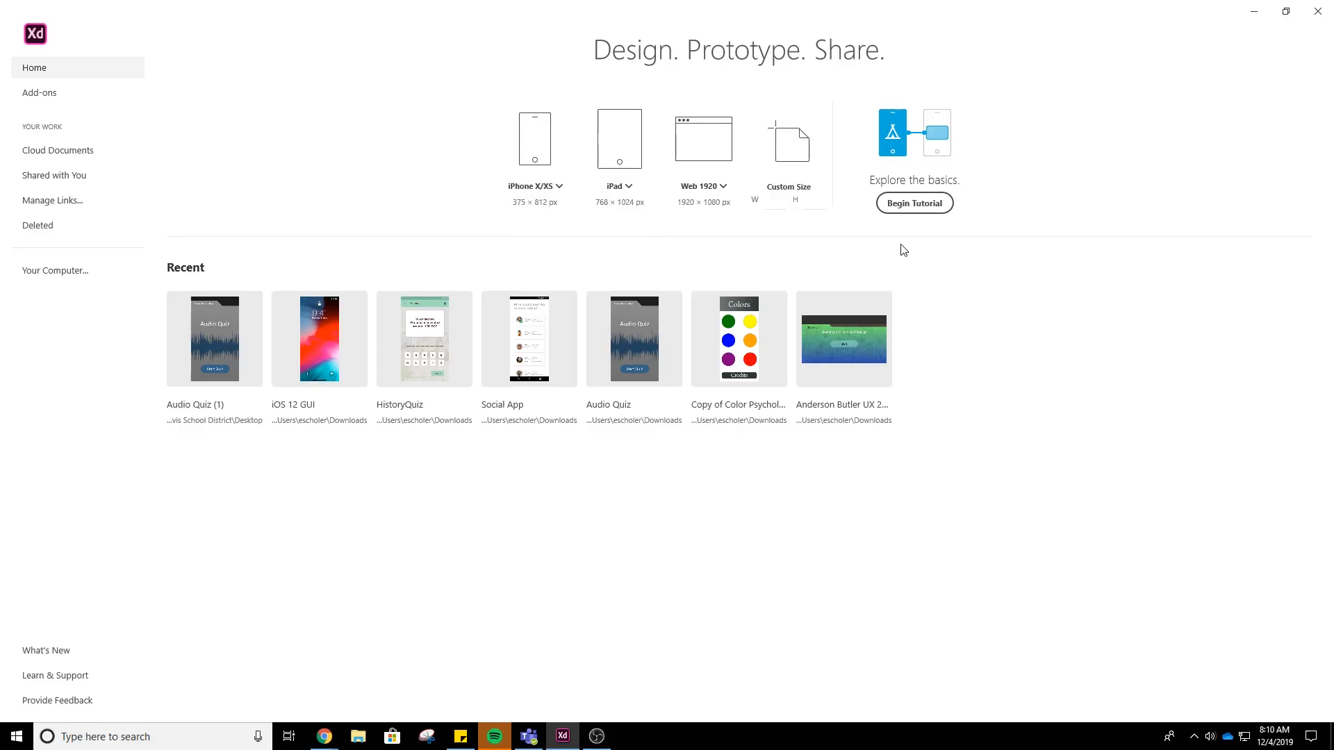
pyautogui.click(716, 186)
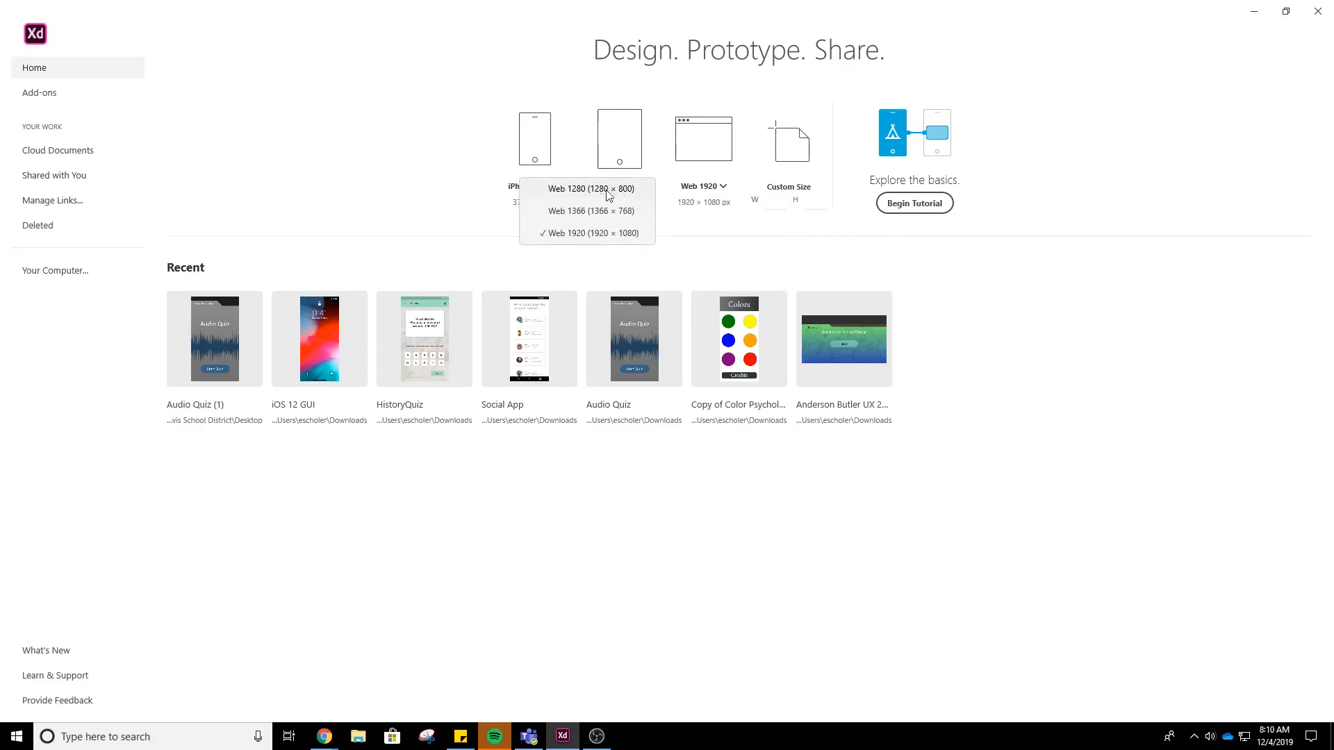
pyautogui.click(734, 241)
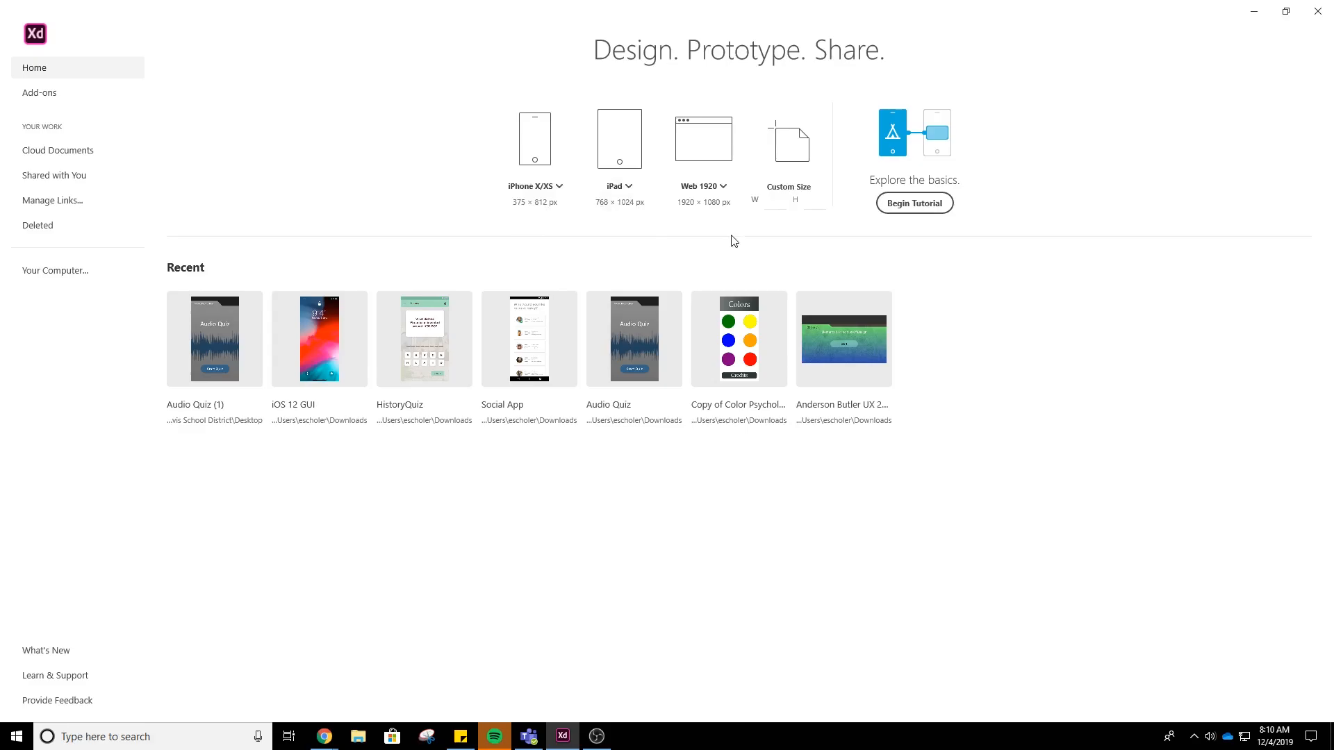
pyautogui.click(710, 148)
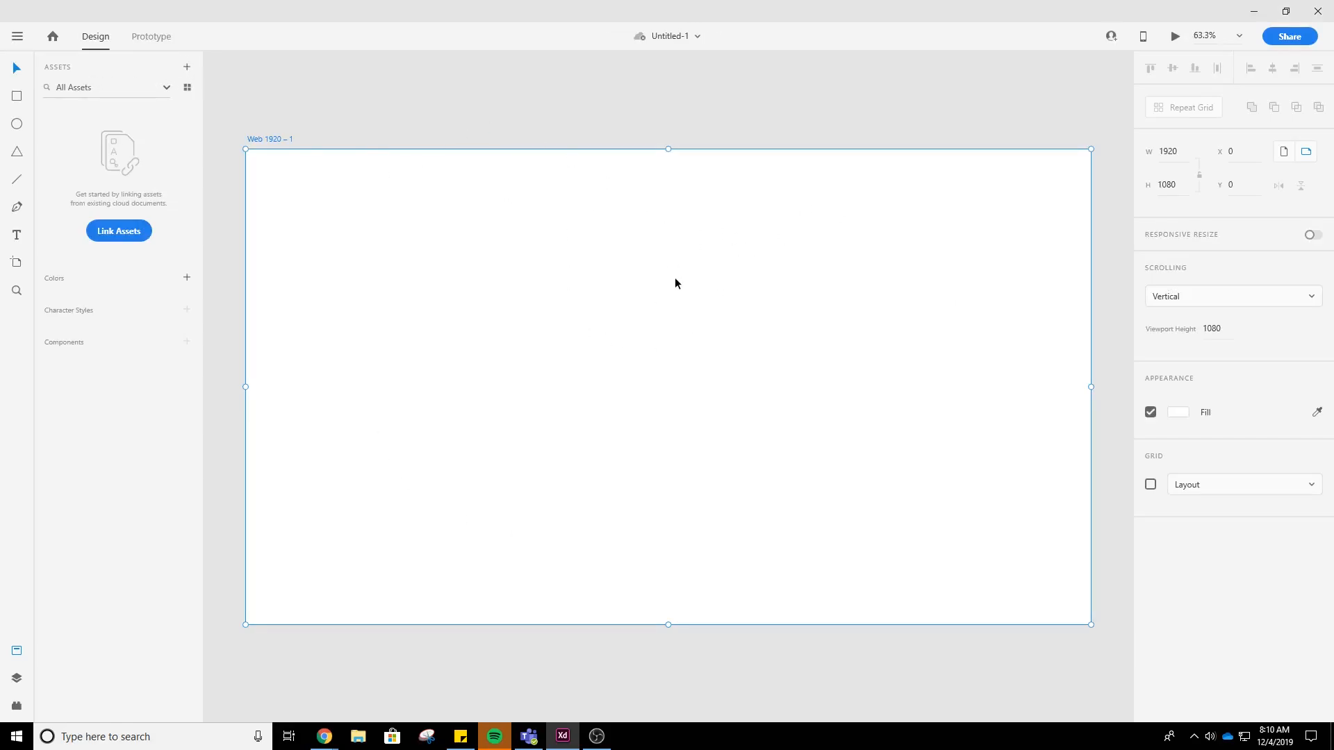
# - Draw a rectangle about 373 × 134 px in the upper middle of the artboard
pyautogui.scroll(-3, 675, 281)
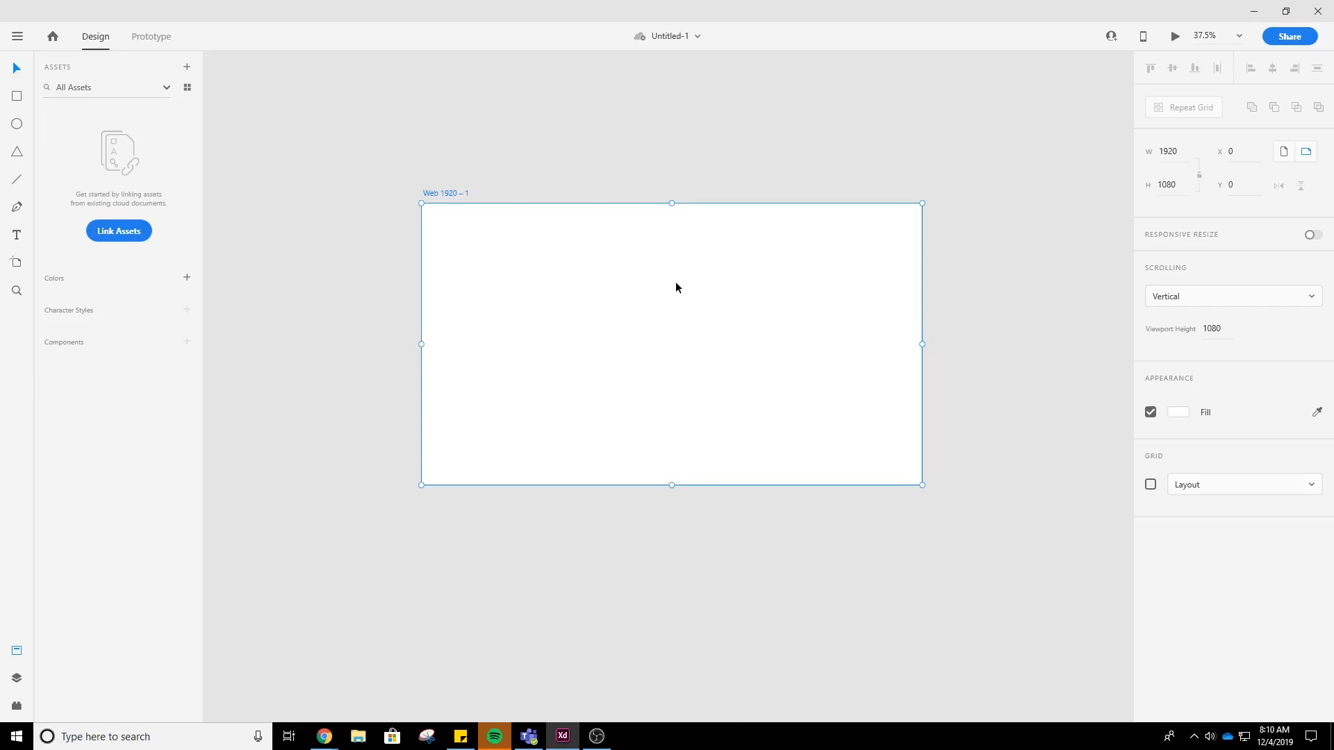
pyautogui.scroll(2, 675, 282)
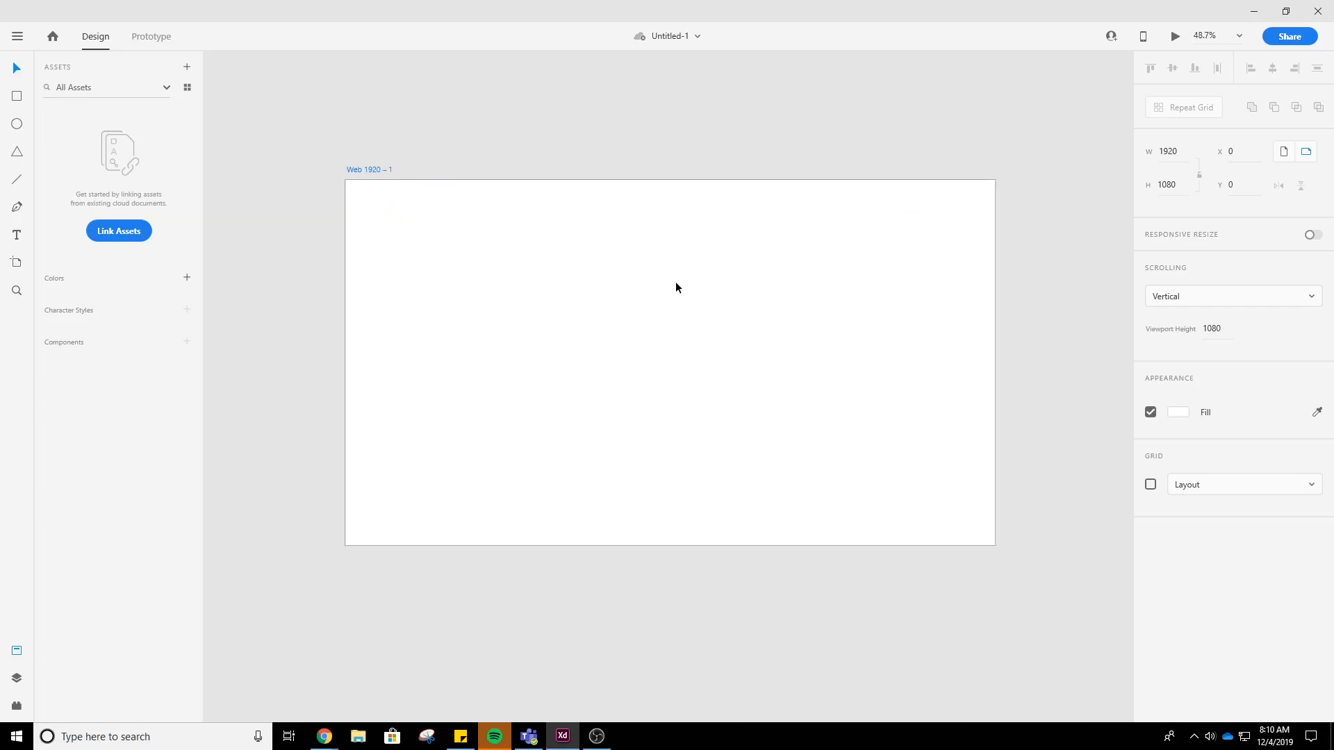
pyautogui.scroll(-5, 675, 282)
pyautogui.scroll(4, 675, 281)
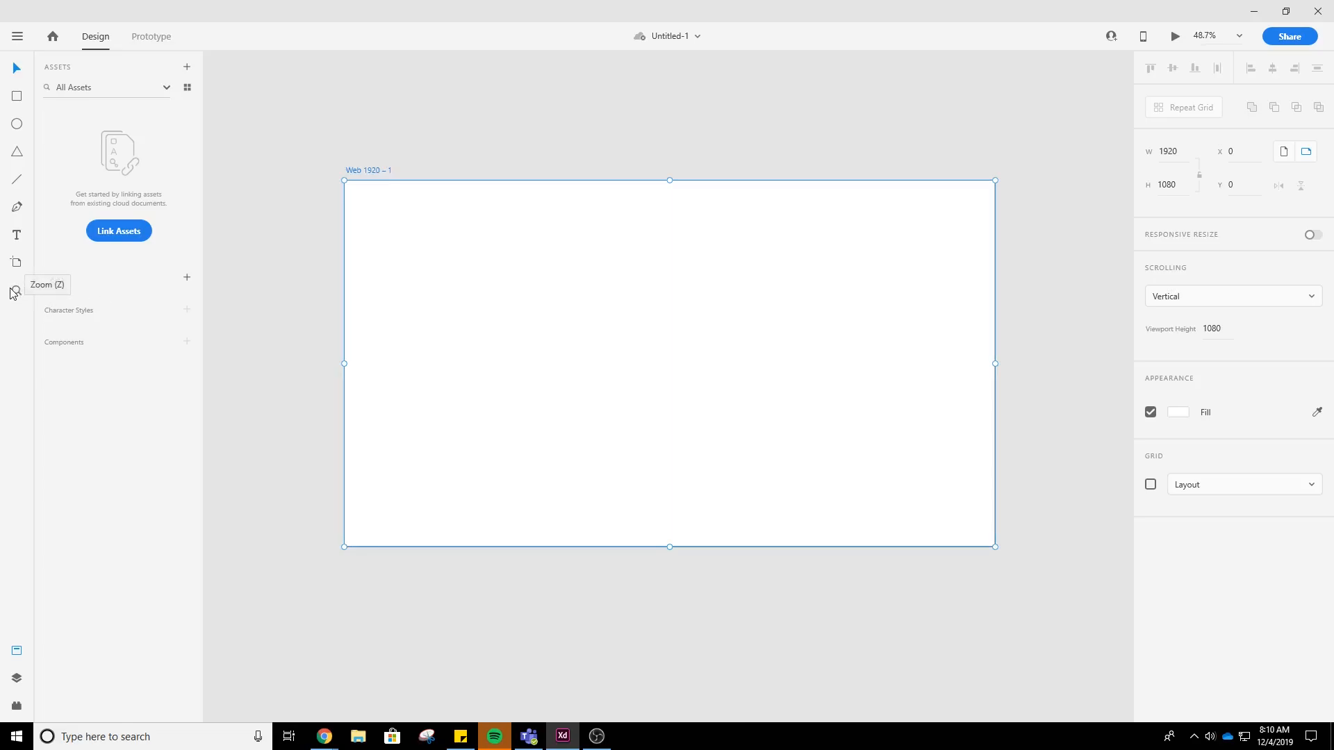
pyautogui.scroll(-1, 565, 296)
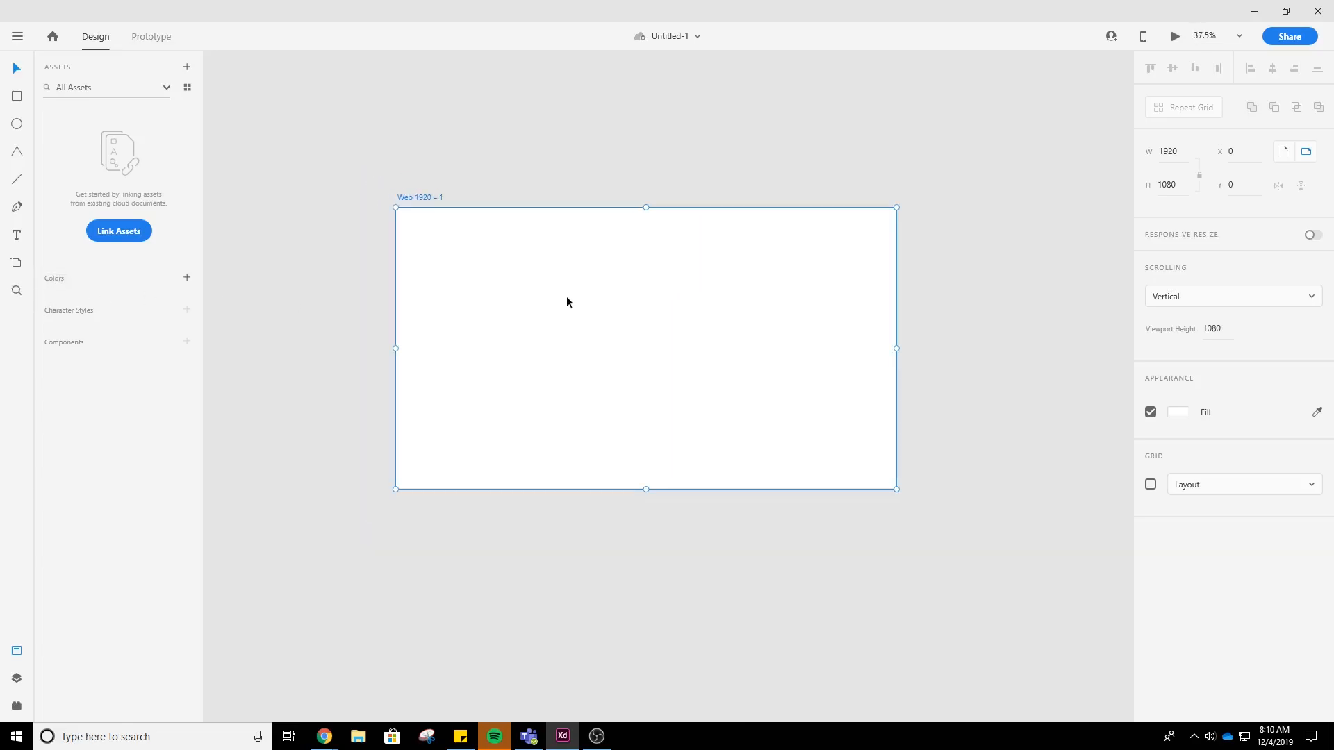
pyautogui.scroll(1, 565, 296)
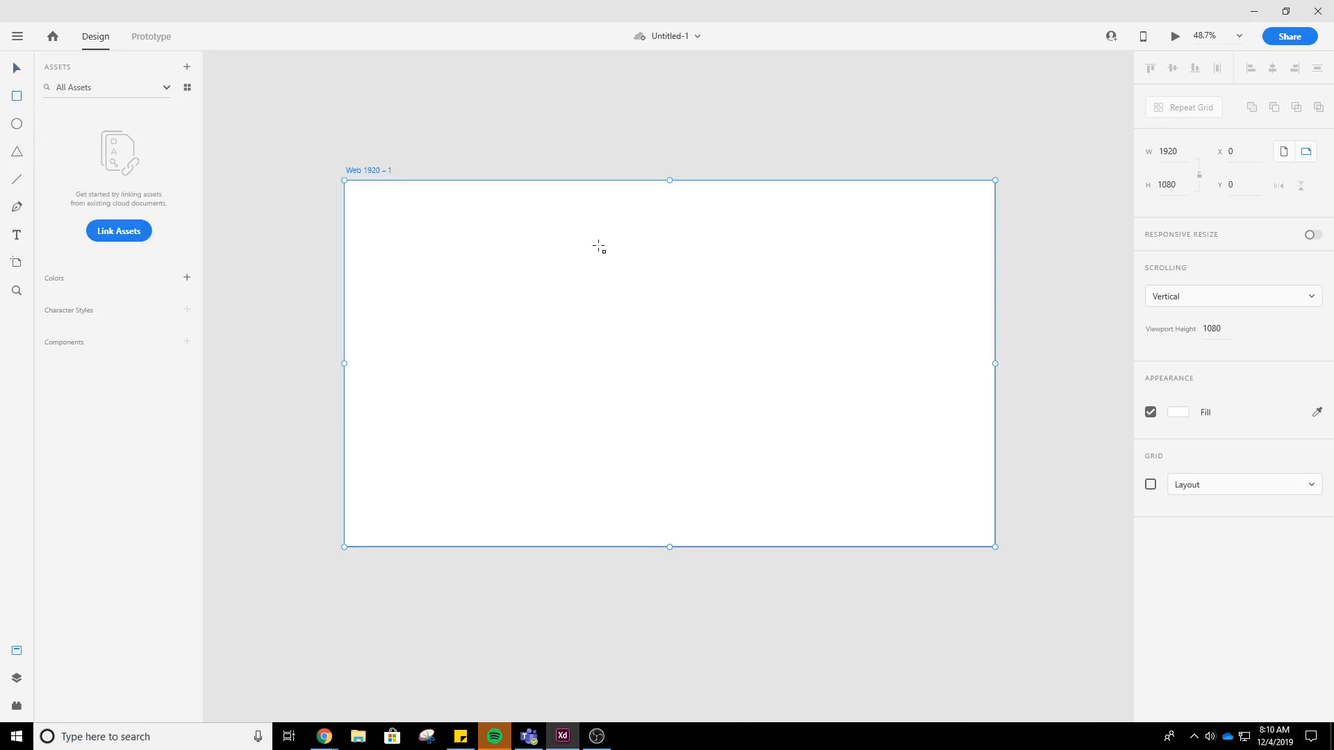
pyautogui.moveTo(603, 248)
pyautogui.mouseDown()
pyautogui.moveTo(623, 288)
pyautogui.moveTo(728, 293)
pyautogui.mouseUp()
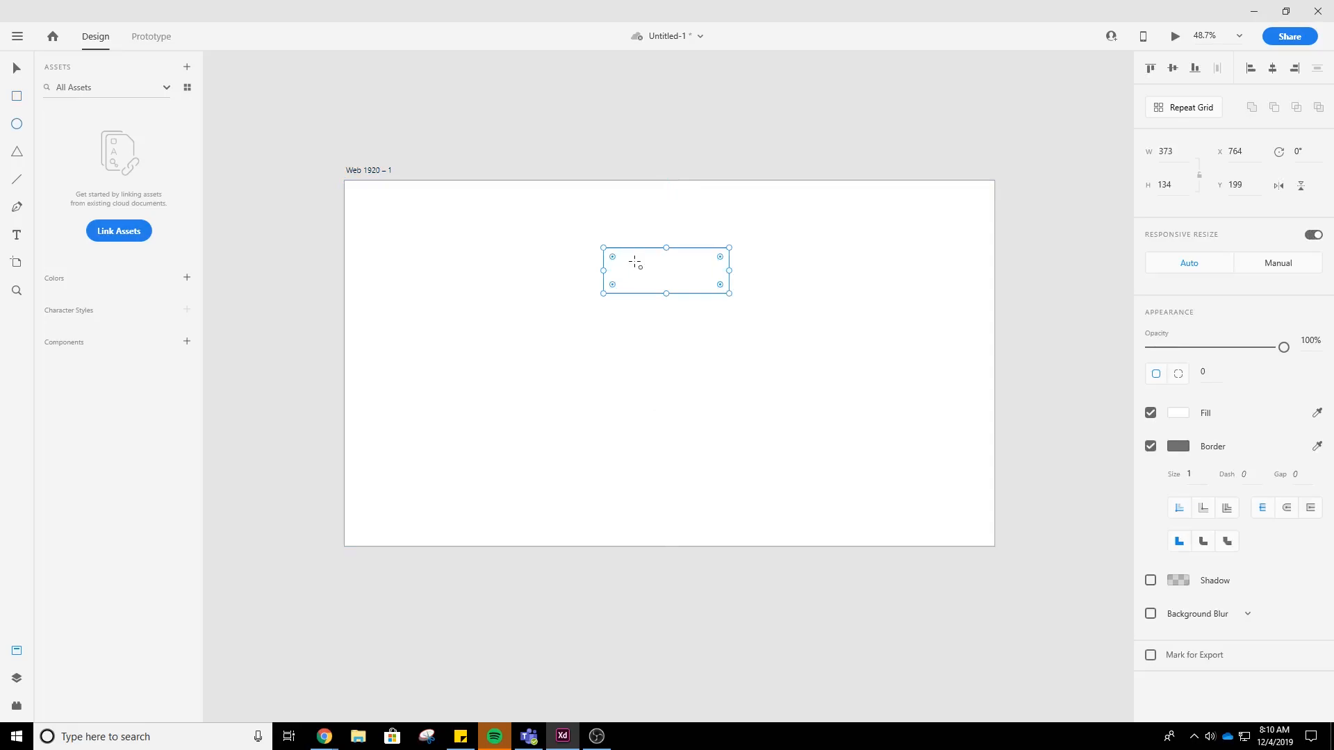
# - Add the text "Home" inside the rectangle
pyautogui.click(17, 236)
pyautogui.click(645, 281)
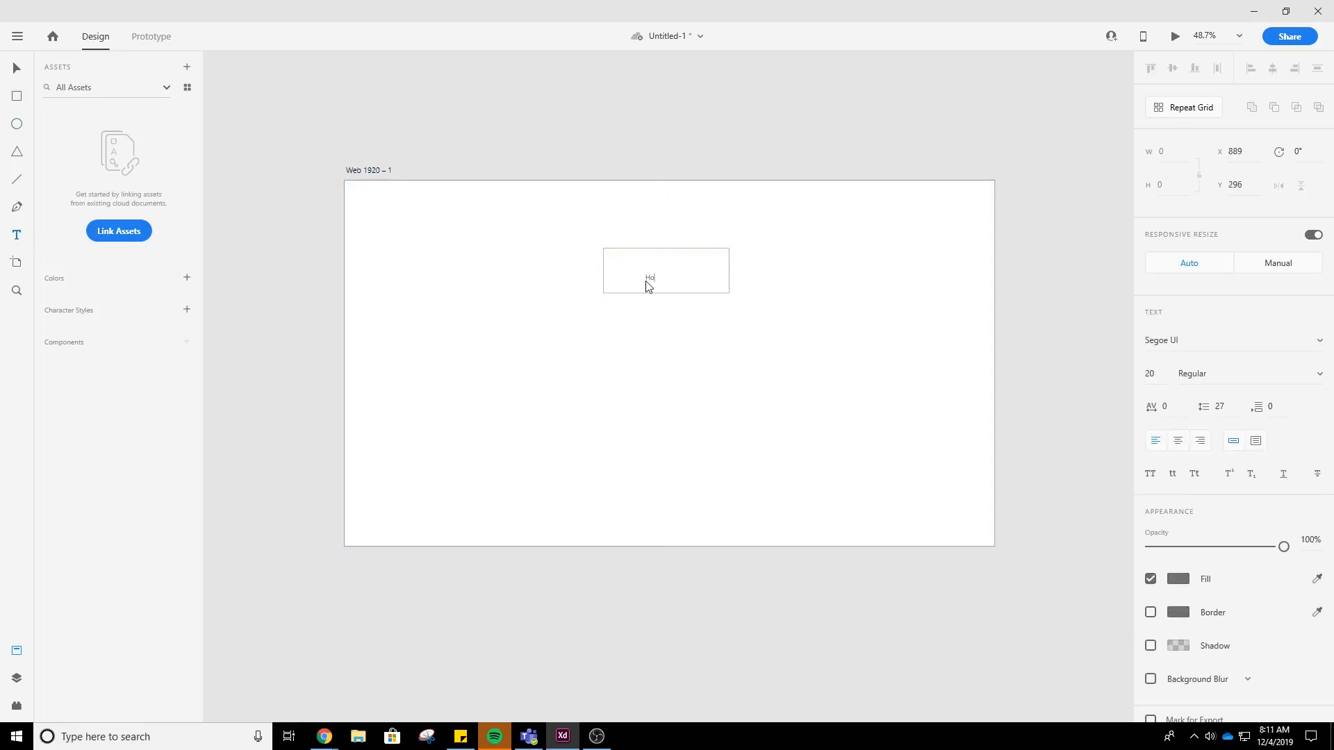
pyautogui.write('Home')
pyautogui.click(17, 67)
pyautogui.click(702, 445)
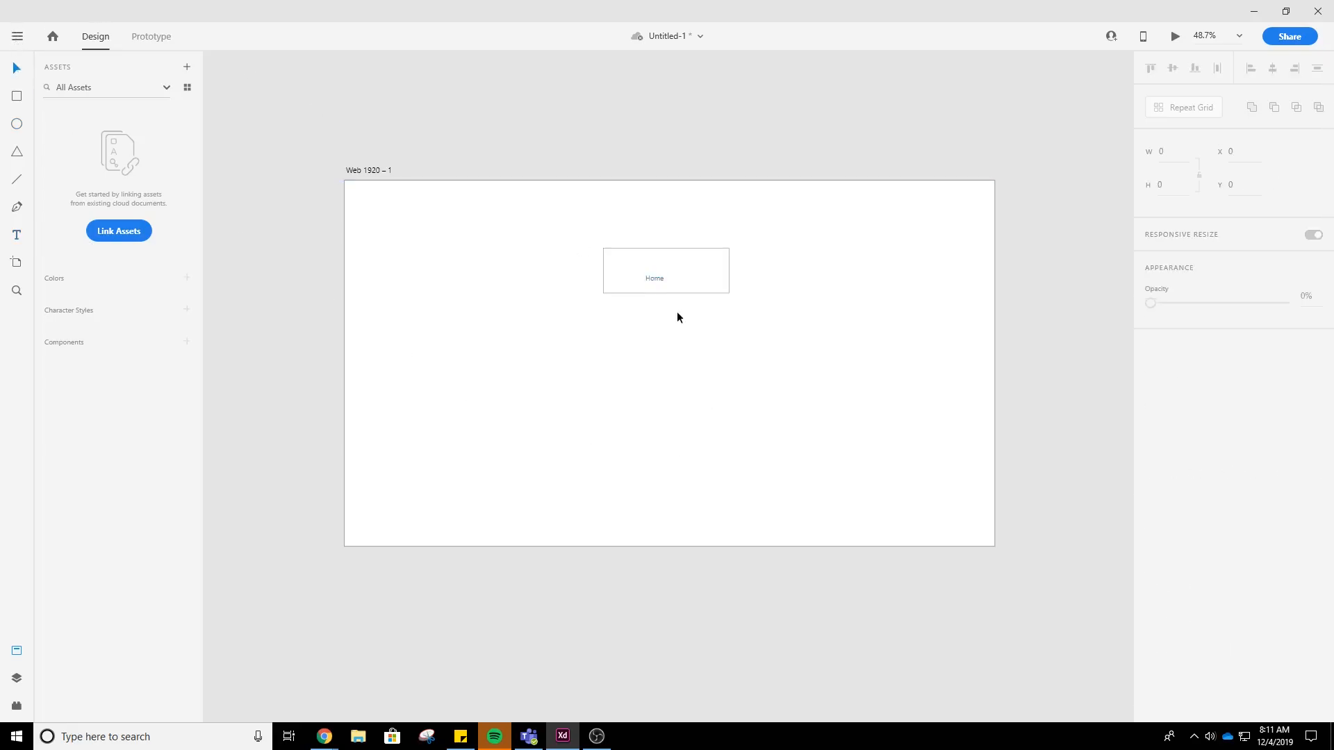
# - Set the font size of the "Home" text to 50
pyautogui.click(654, 280)
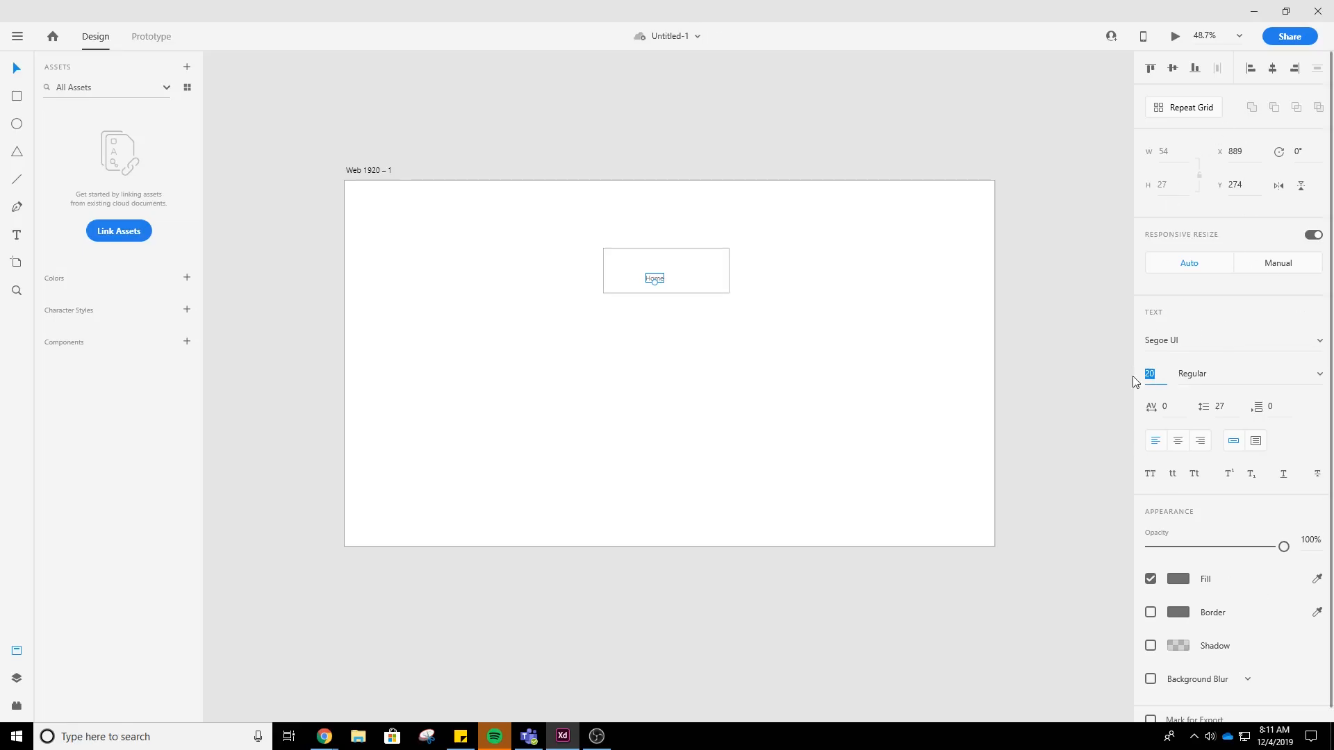
pyautogui.write('50')
pyautogui.press('Return')
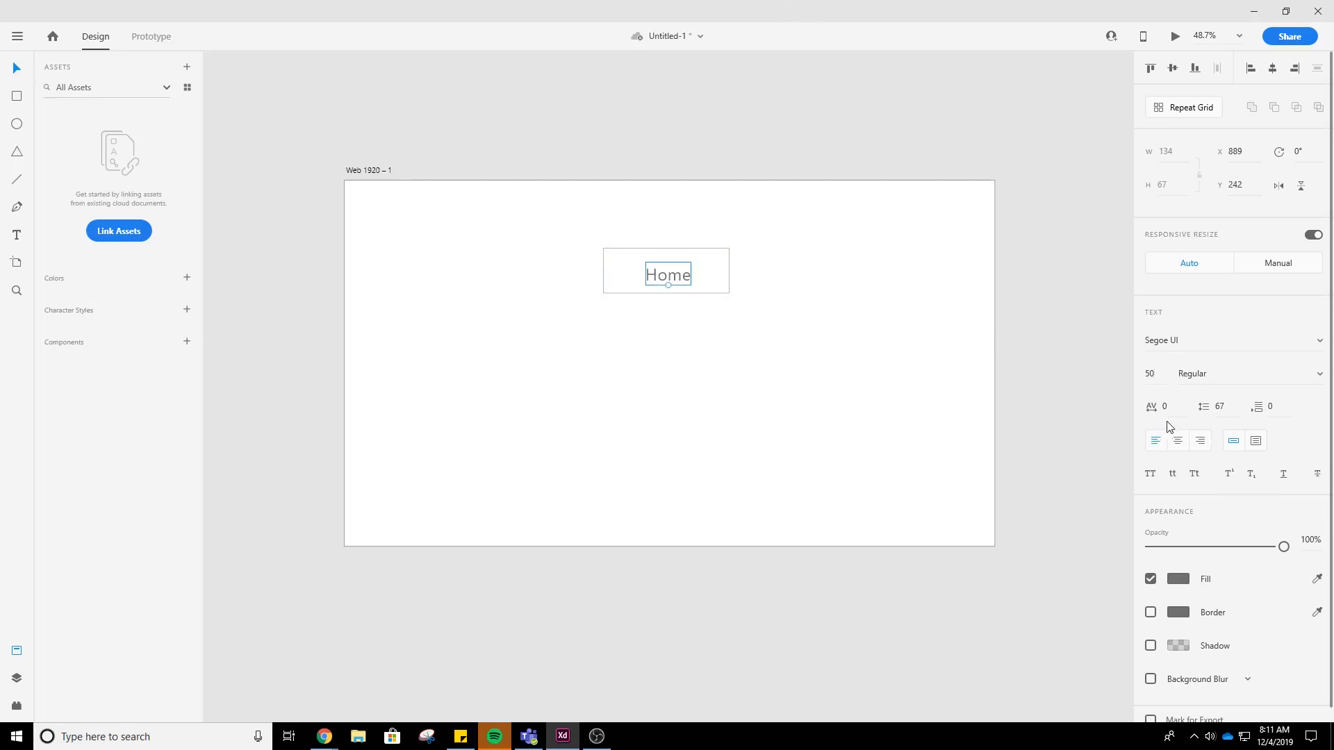
# - Make the "Home" text bold and centre it within the rectangle
pyautogui.doubleClick(667, 278)
pyautogui.hotkey('ctrl', 'b')
pyautogui.press('Escape')
pyautogui.press('Escape')
pyautogui.moveTo(673, 278)
pyautogui.mouseDown()
pyautogui.moveTo(673, 289)
pyautogui.moveTo(668, 273)
pyautogui.mouseUp()
pyautogui.click(750, 318)
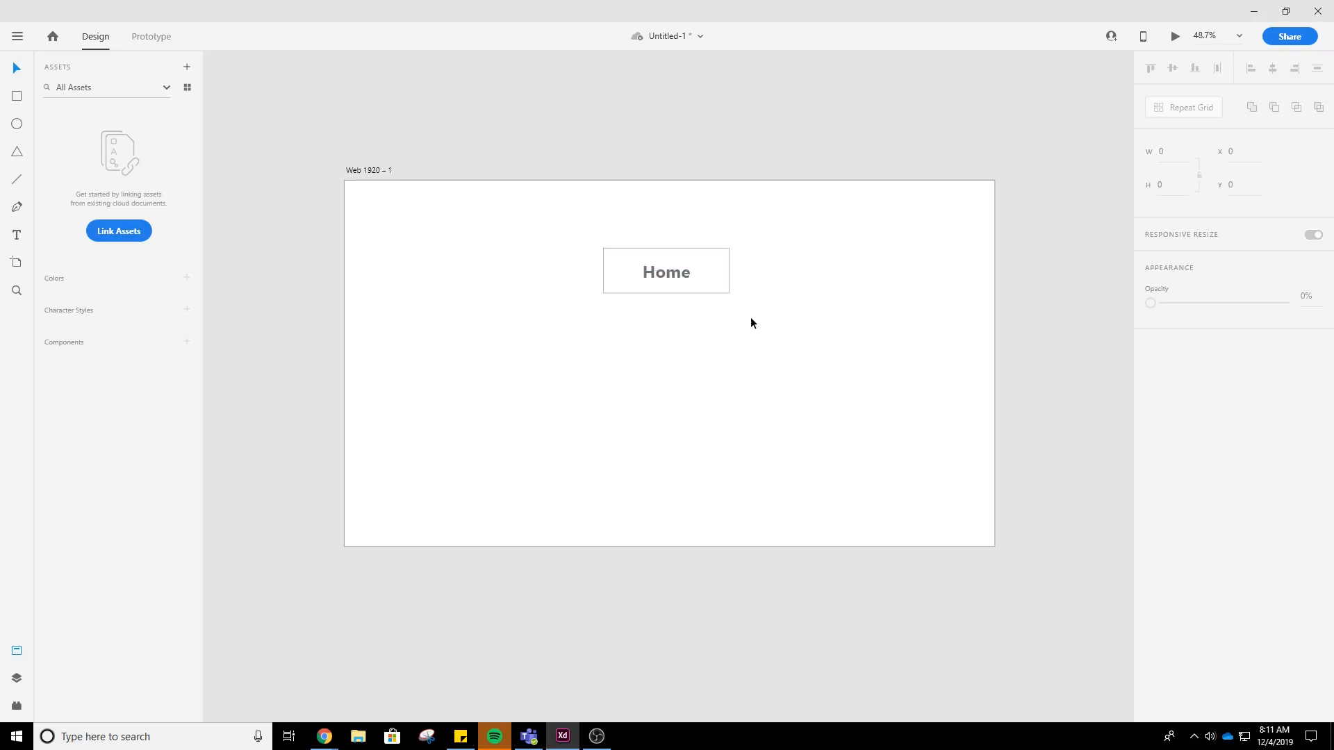
# - Set the border size of the rectangle around "Home" to 2
pyautogui.click(724, 295)
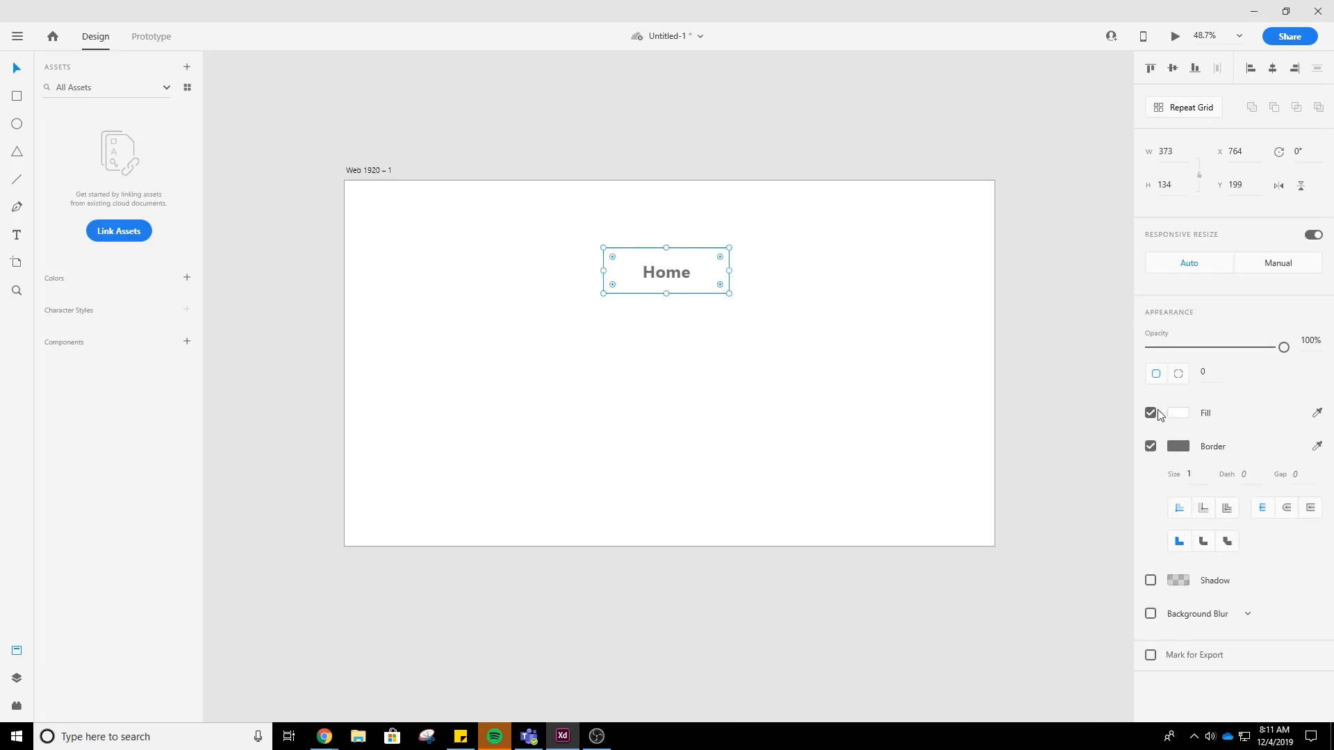
pyautogui.click(1186, 474)
pyautogui.write('2')
pyautogui.press('Return')
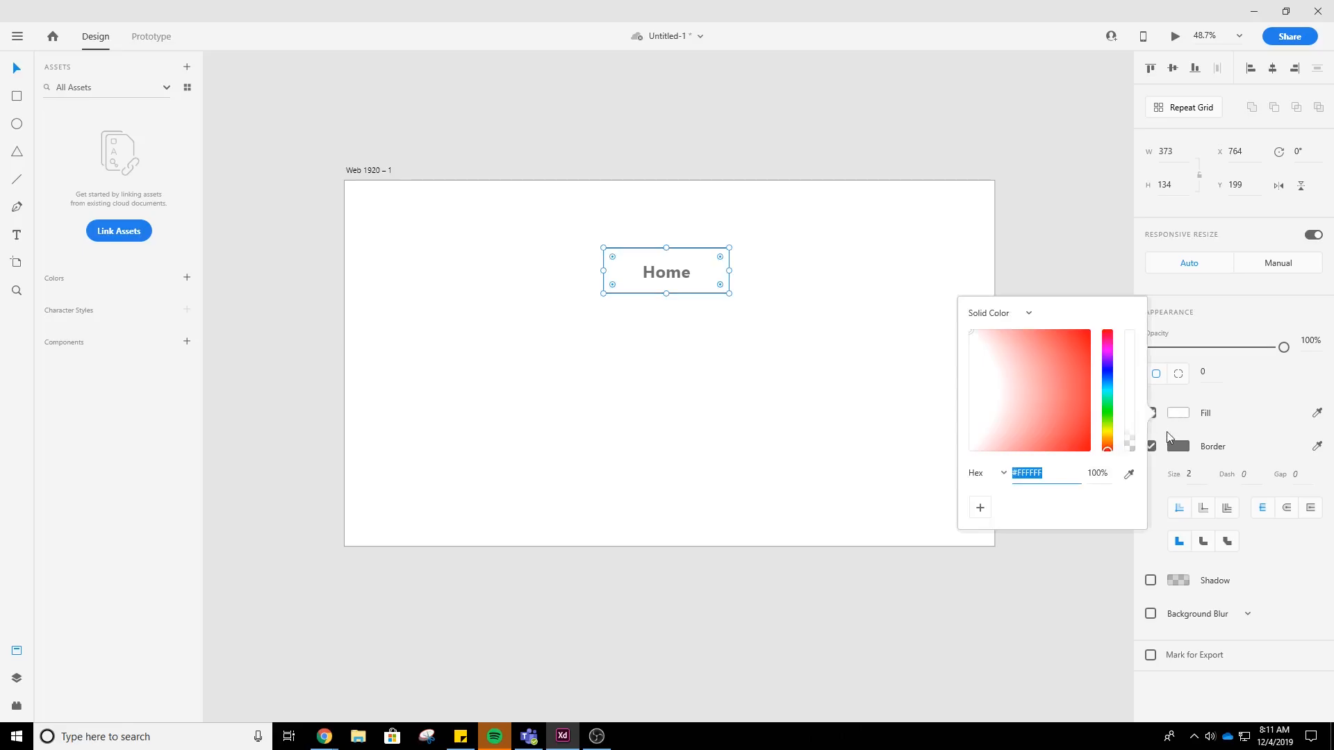
# - Change the fill of the rectangle behind "Home" to a medium sky blue
pyautogui.moveTo(1101, 387)
pyautogui.mouseDown()
pyautogui.moveTo(1106, 401)
pyautogui.moveTo(1107, 382)
pyautogui.mouseUp()
pyautogui.moveTo(1041, 351)
pyautogui.mouseDown()
pyautogui.moveTo(1049, 342)
pyautogui.moveTo(1007, 344)
pyautogui.moveTo(1036, 348)
pyautogui.mouseUp()
pyautogui.click(717, 314)
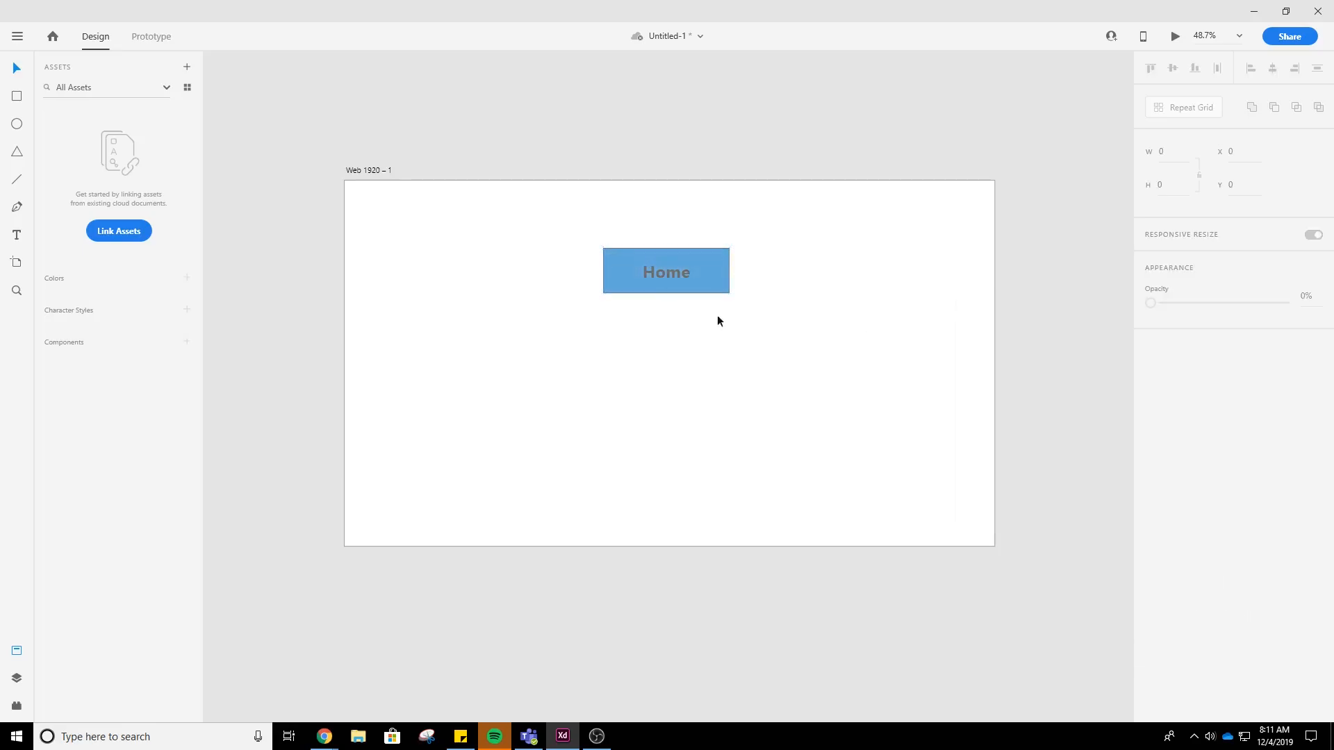
# - Change the fill color of the "Home" text to white (#FFFFFF)
pyautogui.click(672, 273)
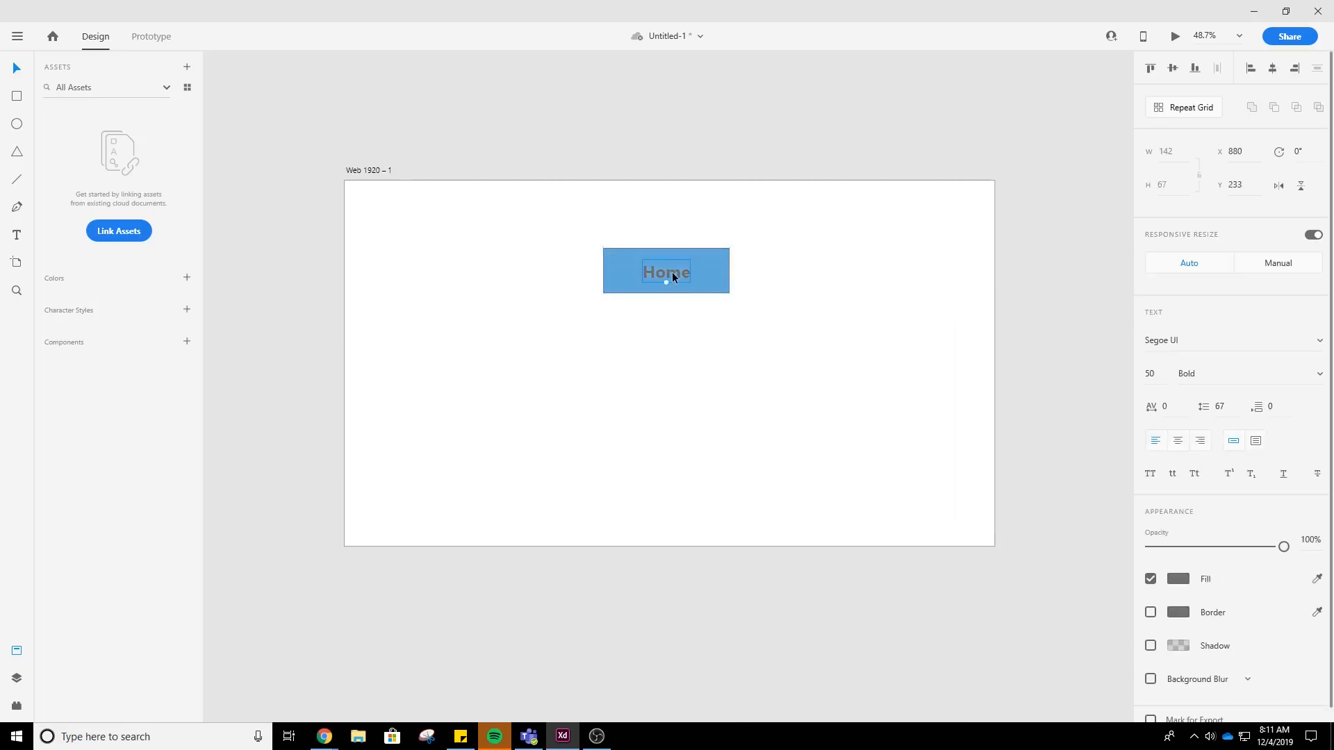
pyautogui.click(1183, 581)
pyautogui.moveTo(1067, 545); pyautogui.dragTo(958, 484)
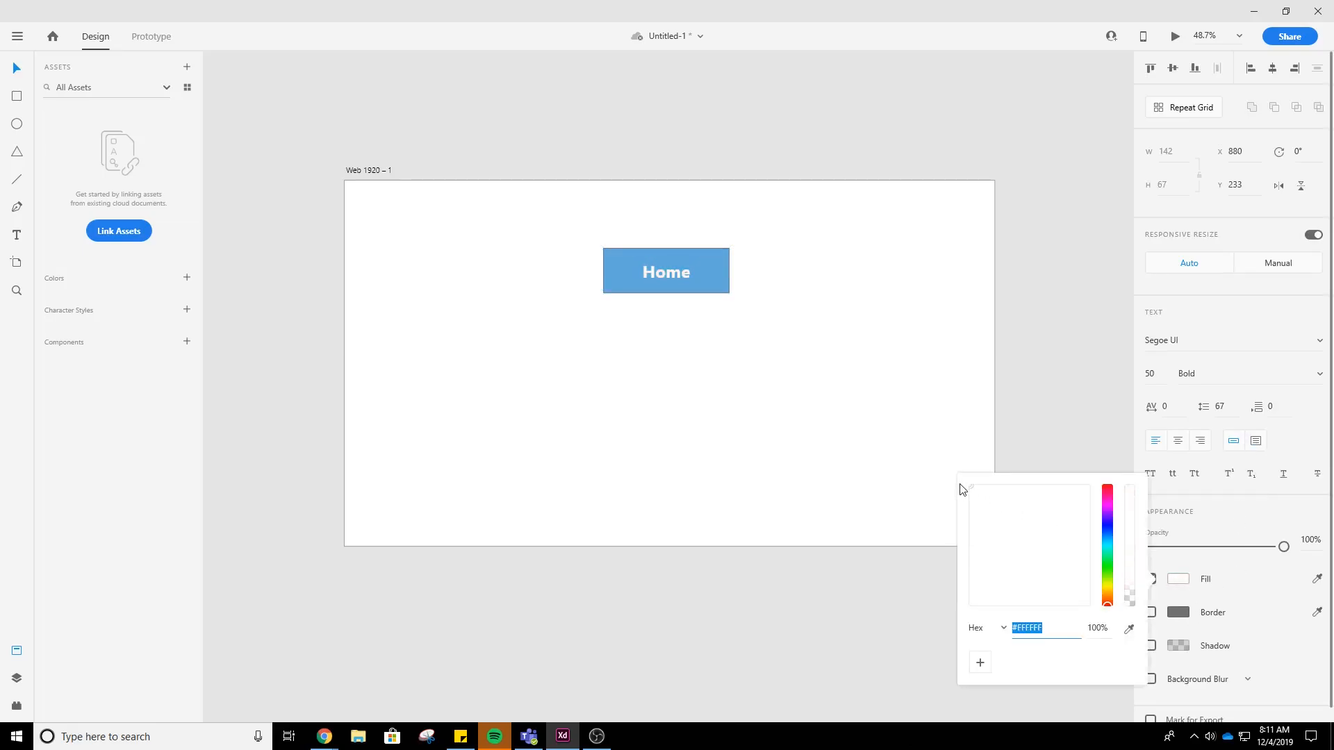
pyautogui.click(744, 284)
# - Round the corners of the rectangle behind "Home" to a radius of about 39 and save the document
pyautogui.click(718, 279)
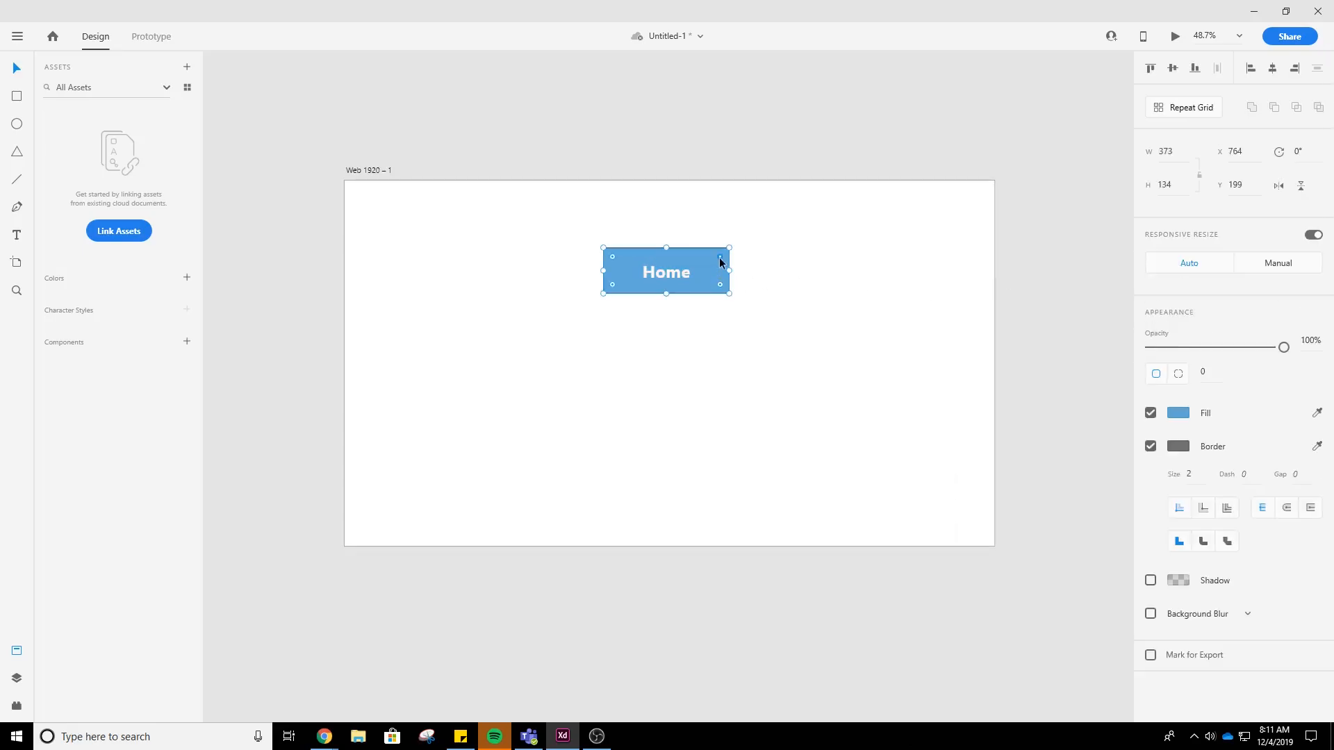
pyautogui.moveTo(719, 261); pyautogui.dragTo(718, 264)
pyautogui.click(785, 354)
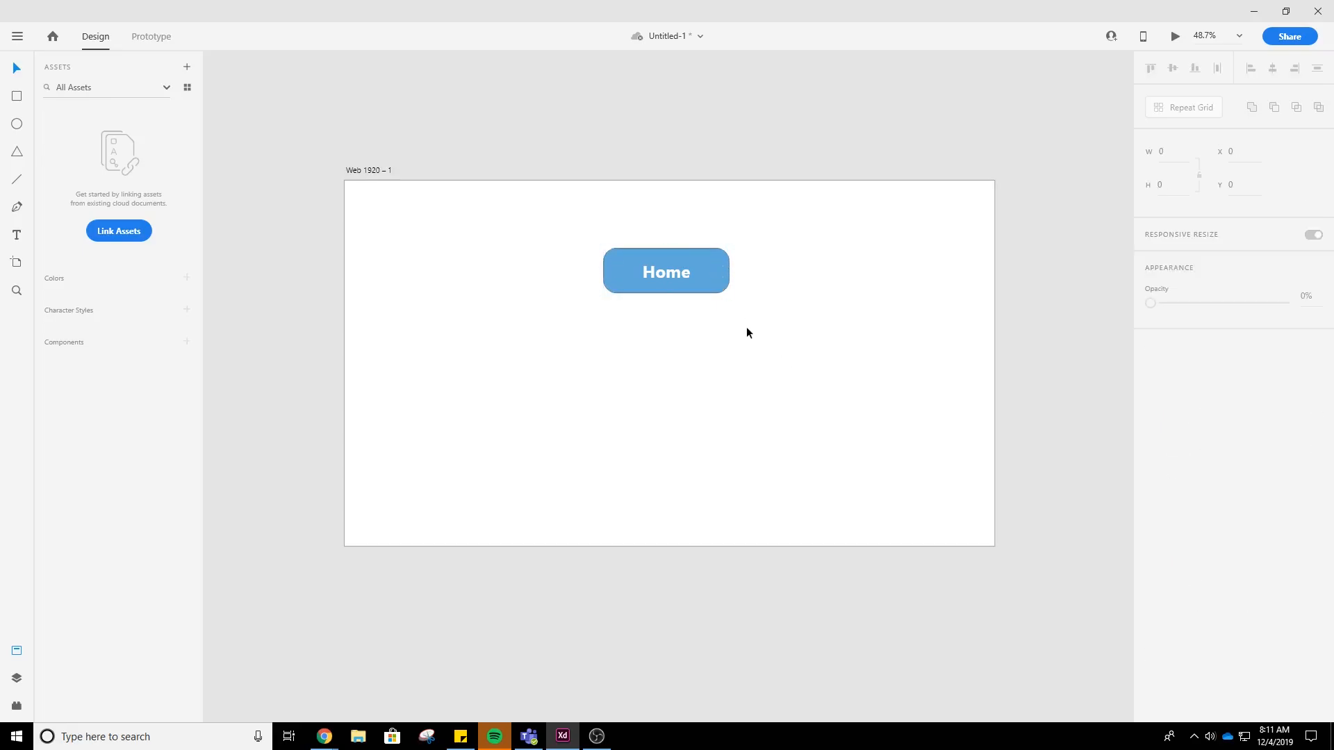
pyautogui.click(719, 289)
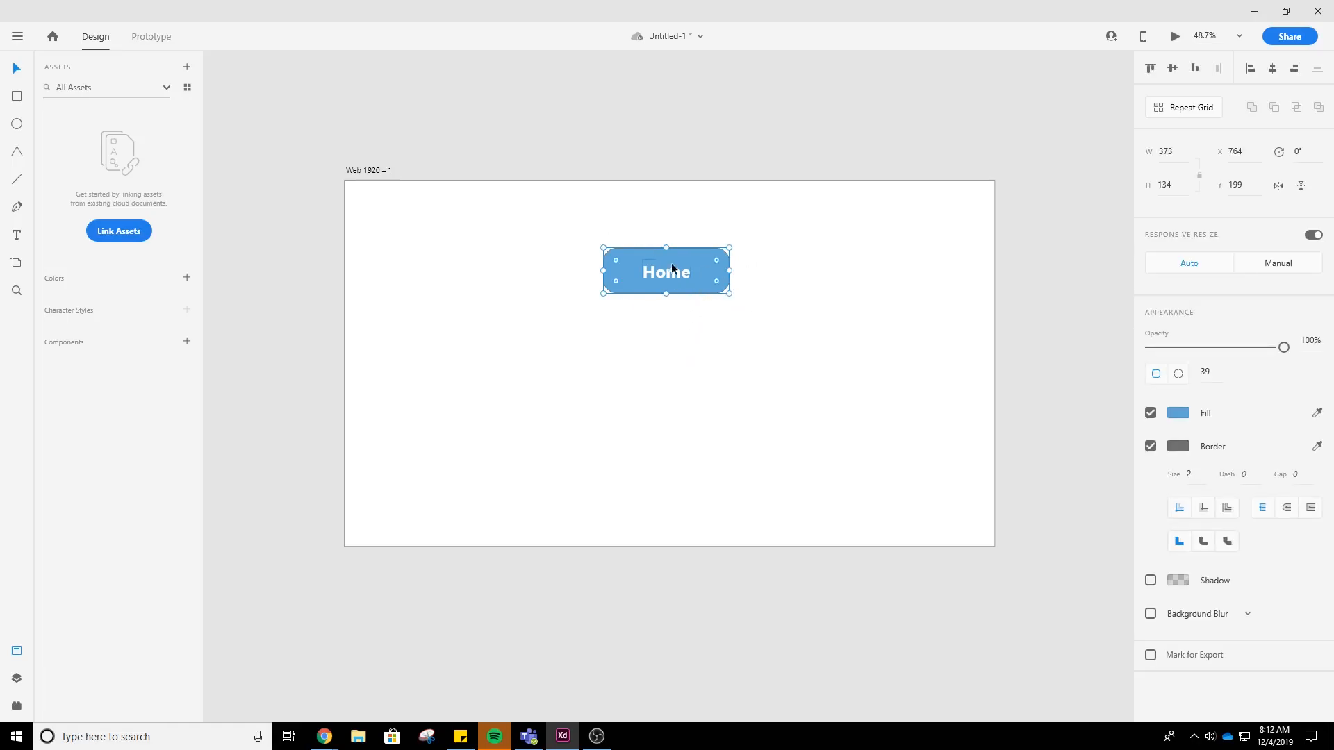
pyautogui.hotkey('ctrl', 's')
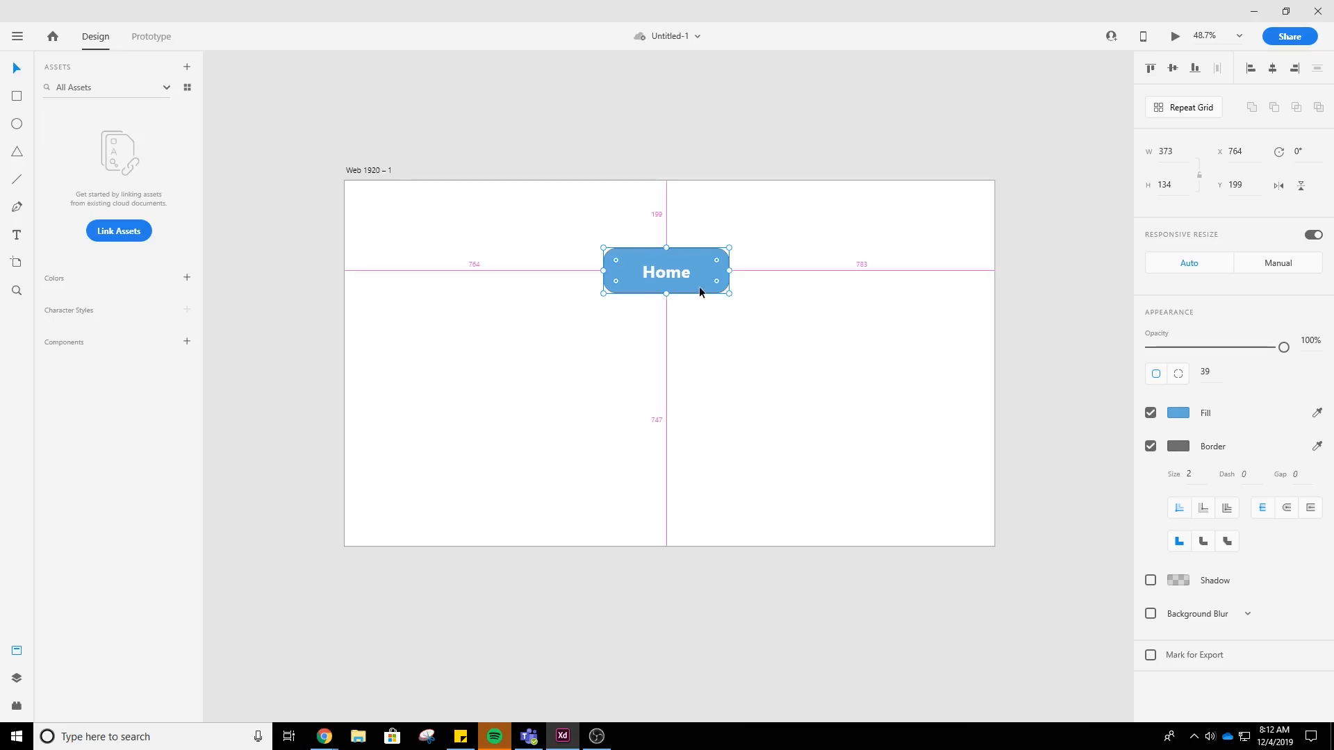
# - Duplicate the Home rectangle together with its text into an evenly spaced row of three boxes beneath the original
pyautogui.moveTo(699, 286); pyautogui.dragTo(585, 370)
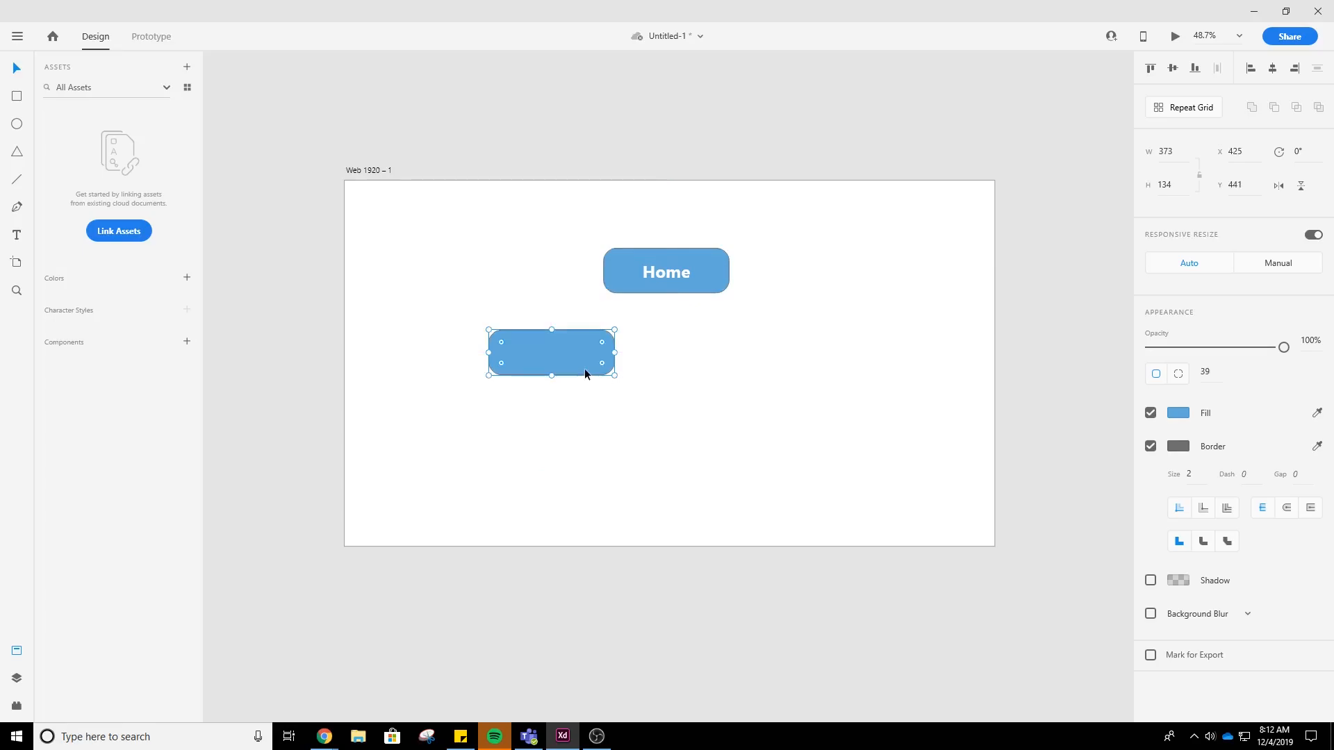
pyautogui.hotkey('ctrl', 'z')
pyautogui.moveTo(568, 220); pyautogui.dragTo(878, 375)
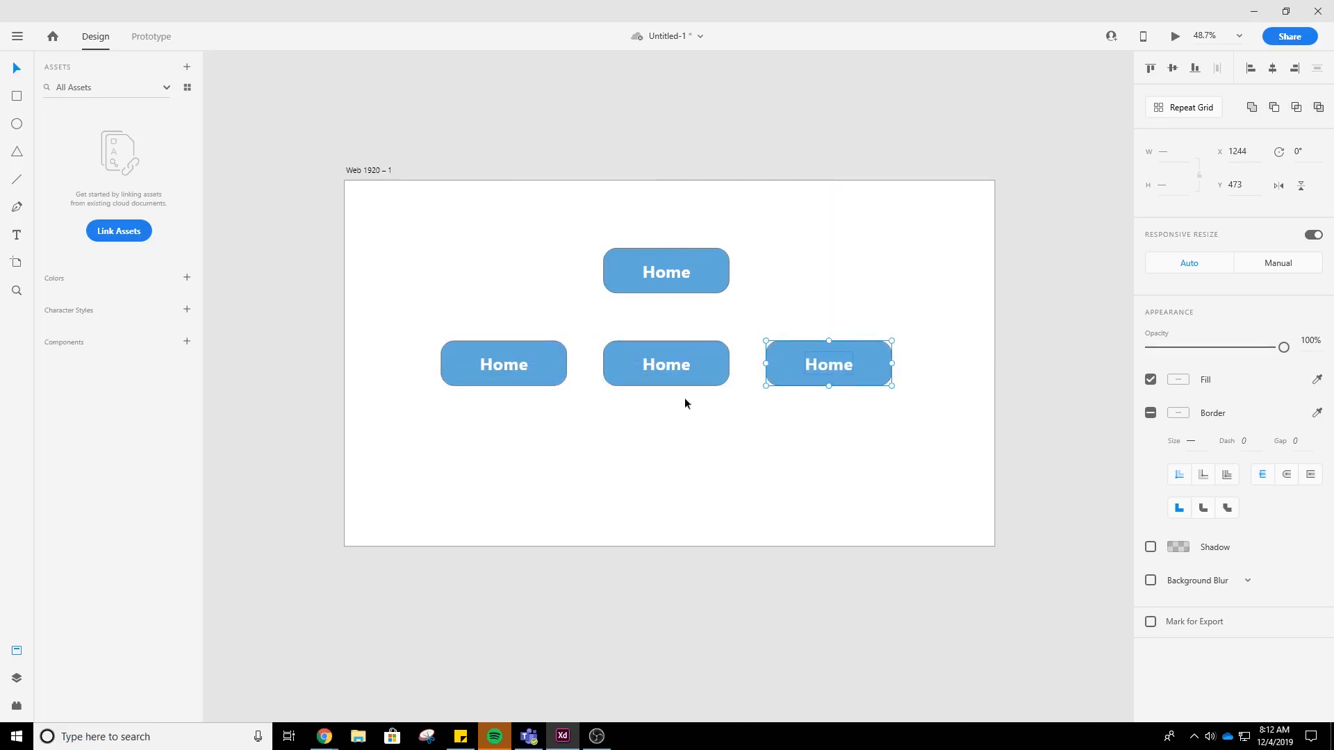
# - Change the text of the three lower boxes to "About", "Portfolio" and "Contact", in that order
pyautogui.doubleClick(508, 364)
pyautogui.doubleClick(507, 366)
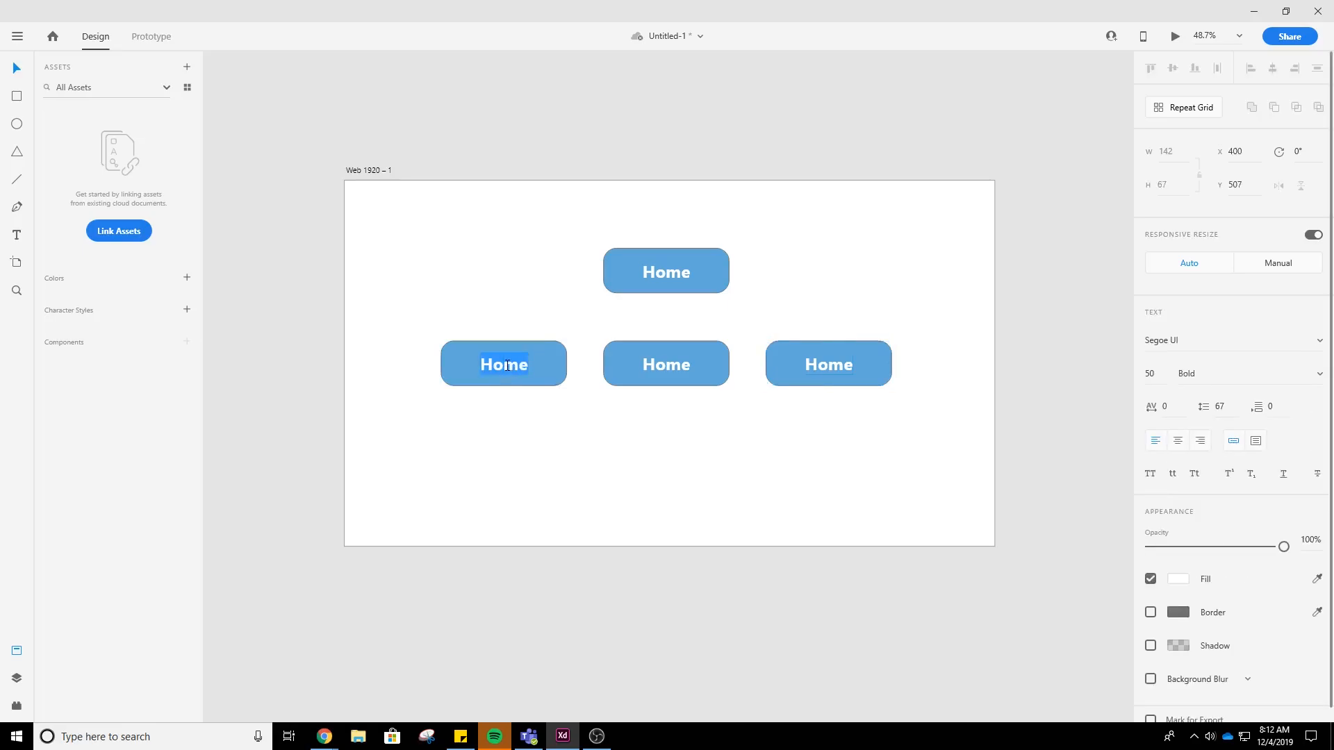
pyautogui.write('About')
pyautogui.doubleClick(668, 365)
pyautogui.doubleClick(668, 366)
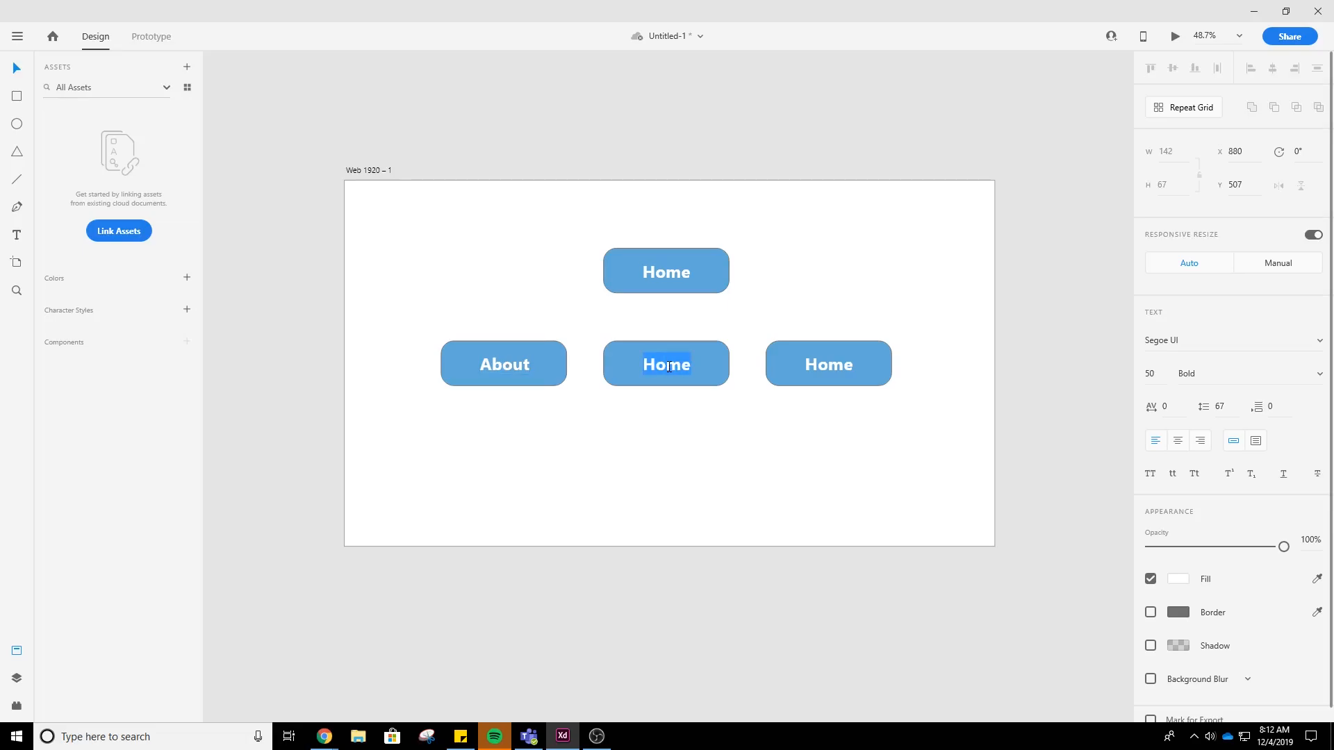
pyautogui.write('Portfolio')
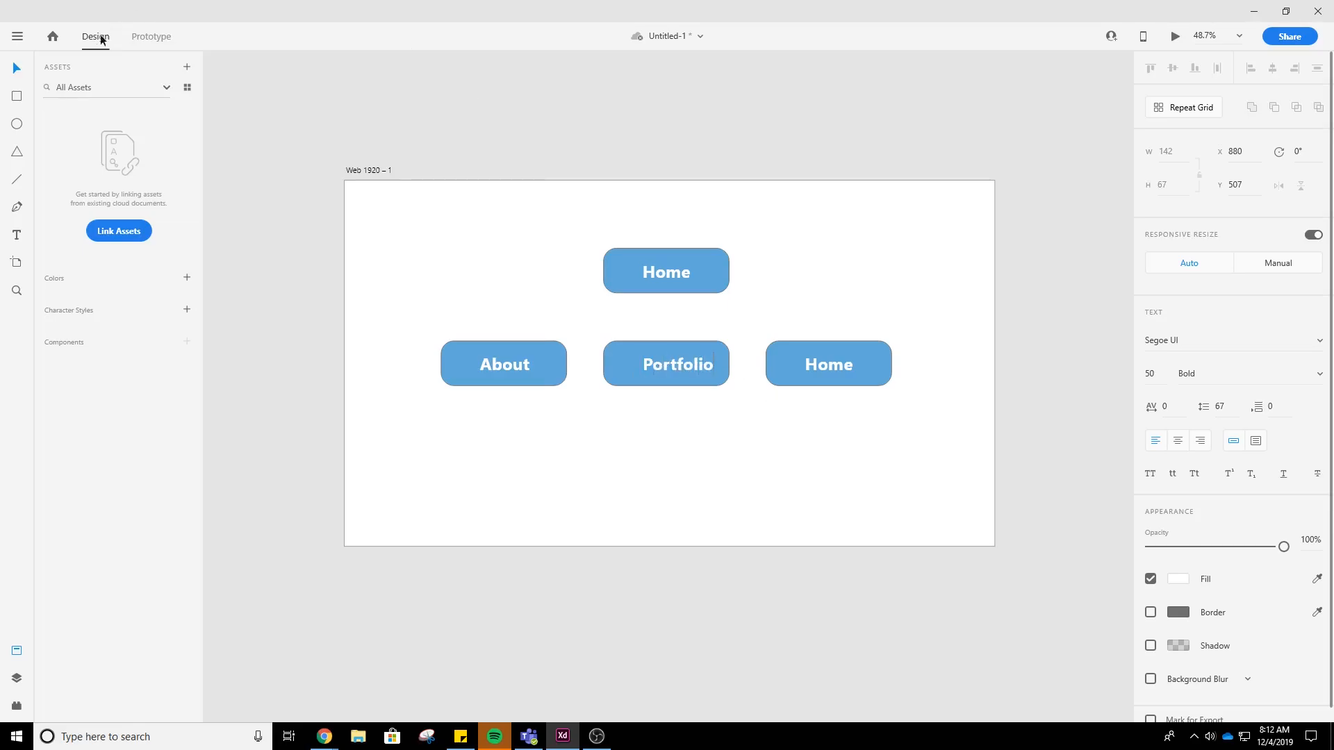
pyautogui.click(828, 362)
pyautogui.doubleClick(829, 366)
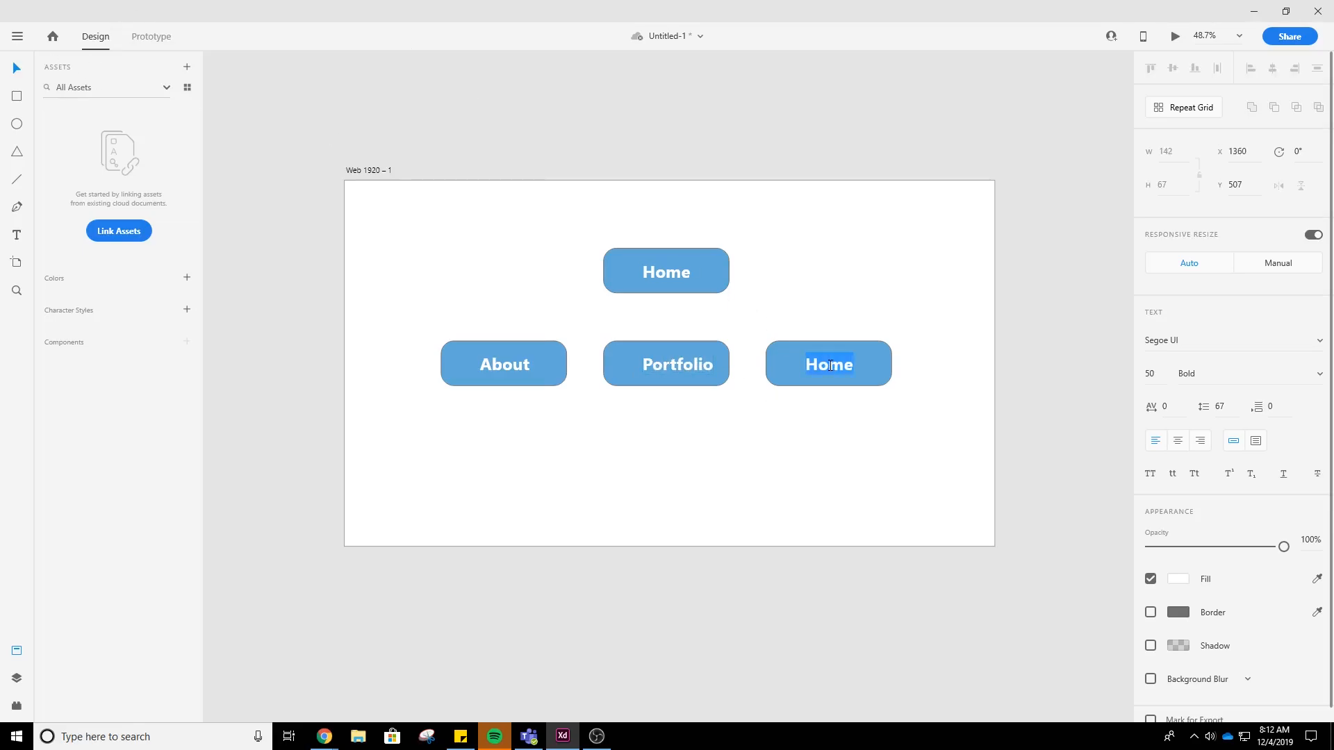
pyautogui.write('Contact')
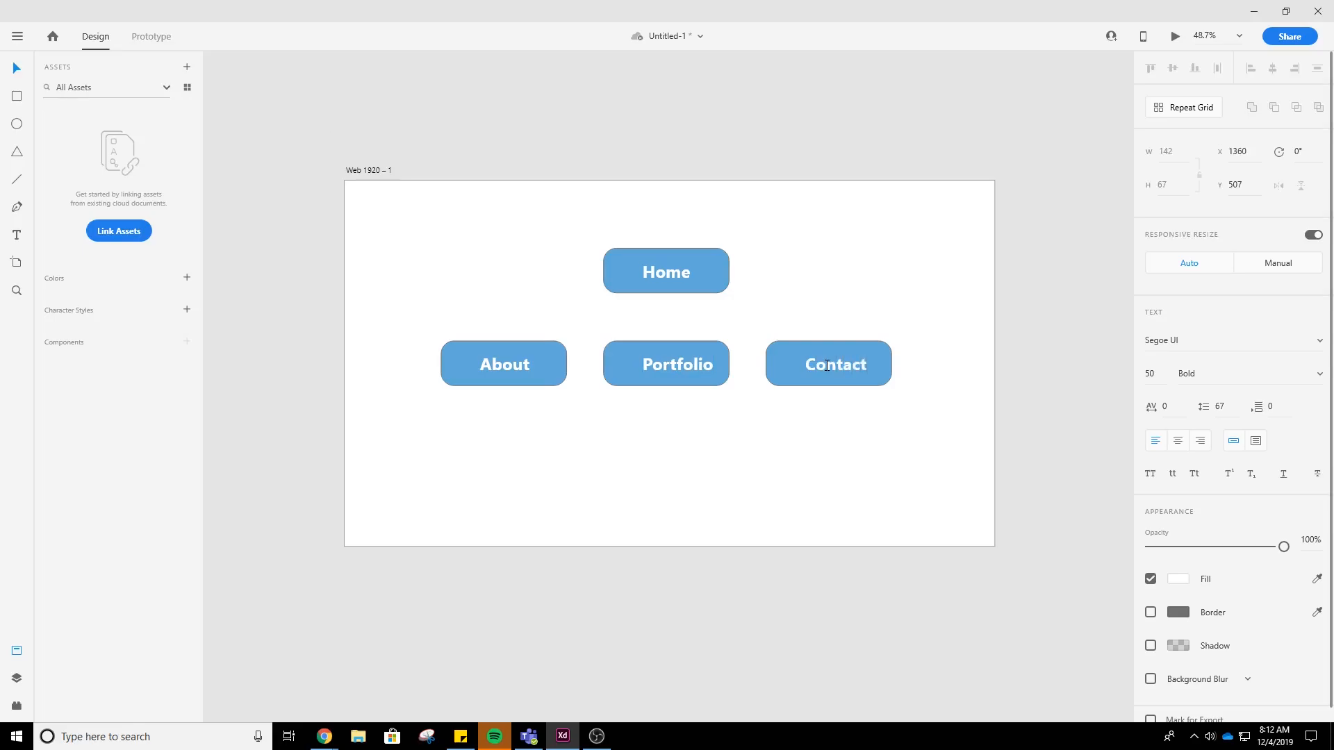
# - Centre the "About", "Portfolio" and "Contact" labels within their boxes and save the document
pyautogui.click(424, 397)
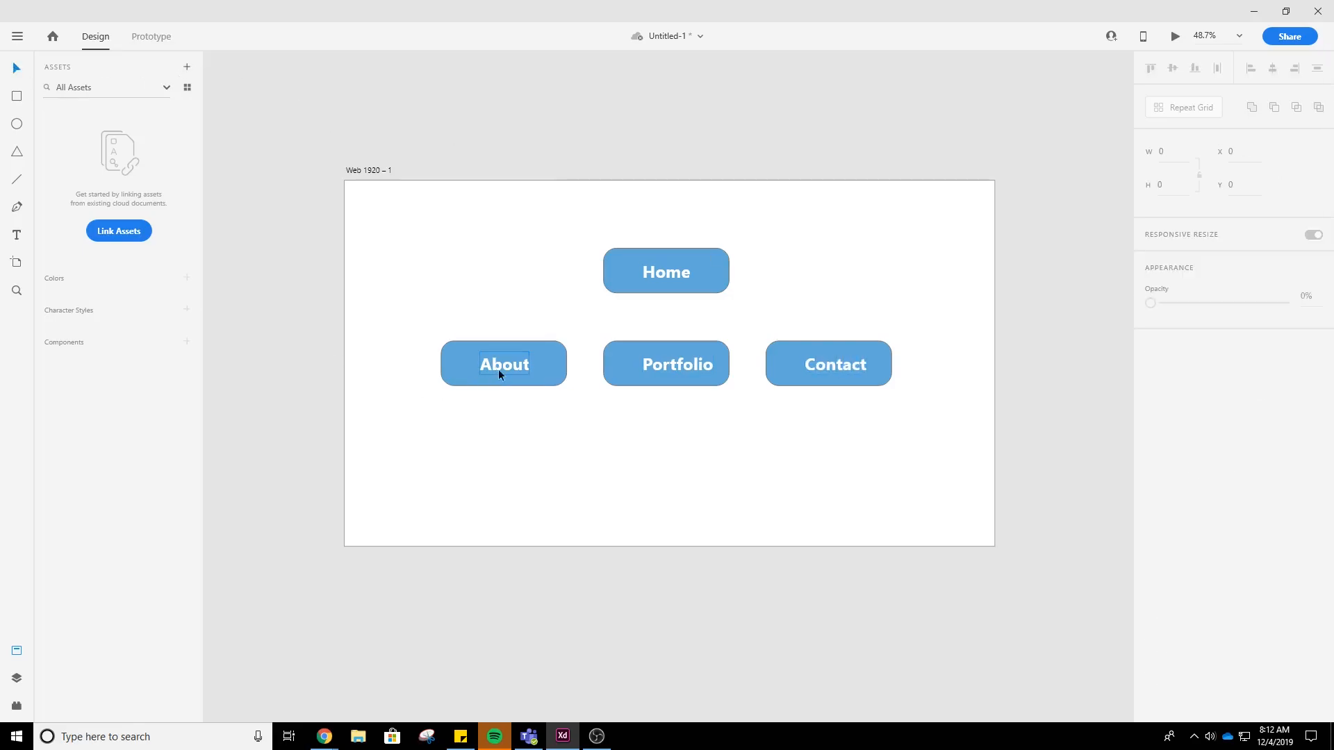
pyautogui.click(504, 369)
pyautogui.moveTo(504, 369); pyautogui.dragTo(502, 364)
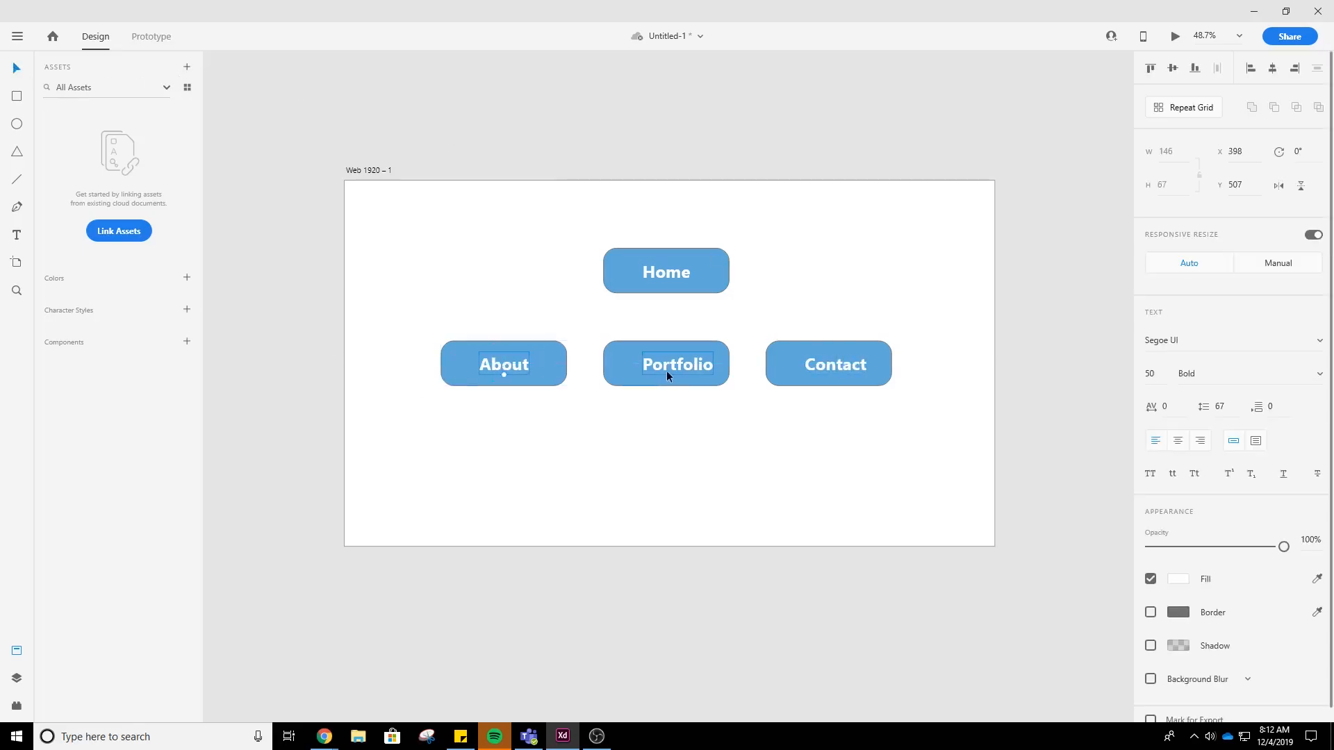
pyautogui.moveTo(689, 366); pyautogui.dragTo(681, 365)
pyautogui.moveTo(846, 363); pyautogui.dragTo(842, 365)
pyautogui.click(817, 290)
pyautogui.click(712, 289)
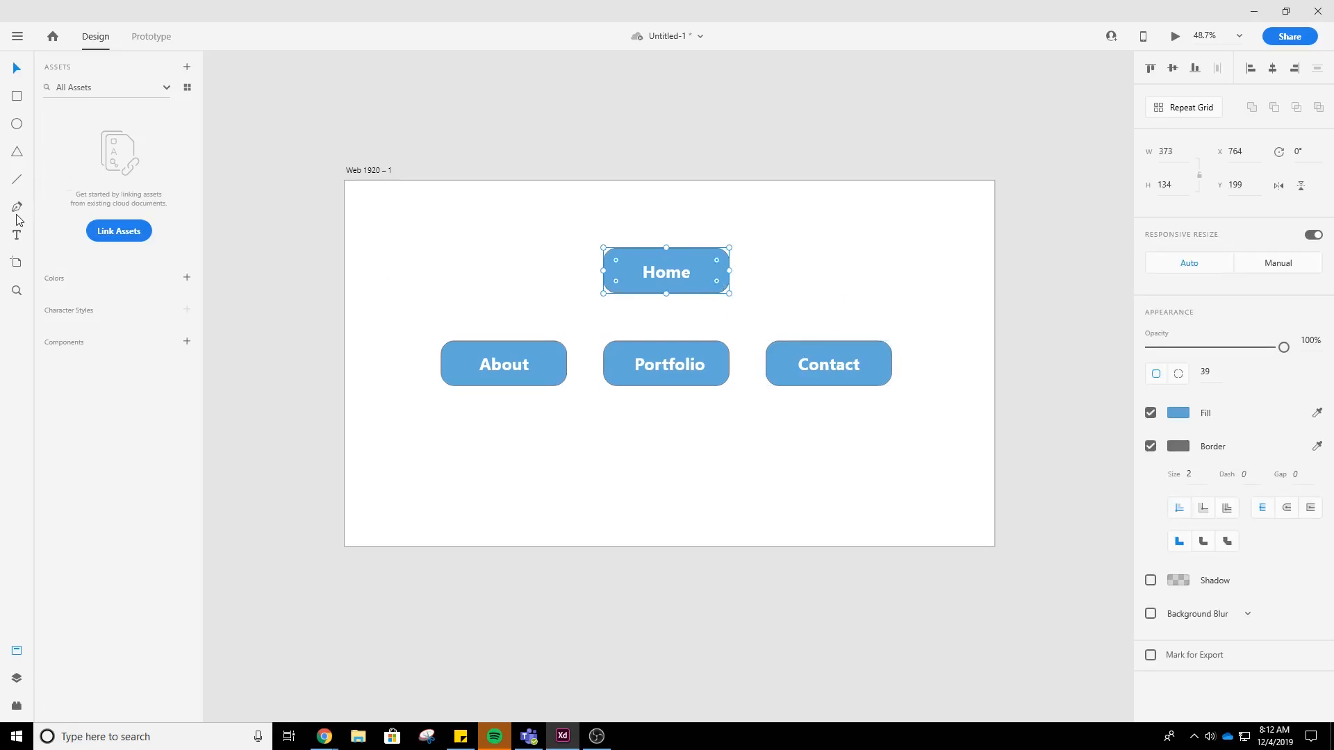
pyautogui.hotkey('ctrl', 's')
# - Draw a horizontal line about 961 wide between Home and the lower row, spanning from About to Contact, with border size 2
pyautogui.click(17, 182)
pyautogui.moveTo(666, 295); pyautogui.dragTo(666, 297)
pyautogui.moveTo(505, 340)
pyautogui.mouseDown()
pyautogui.moveTo(503, 306)
pyautogui.moveTo(589, 310)
pyautogui.mouseUp()
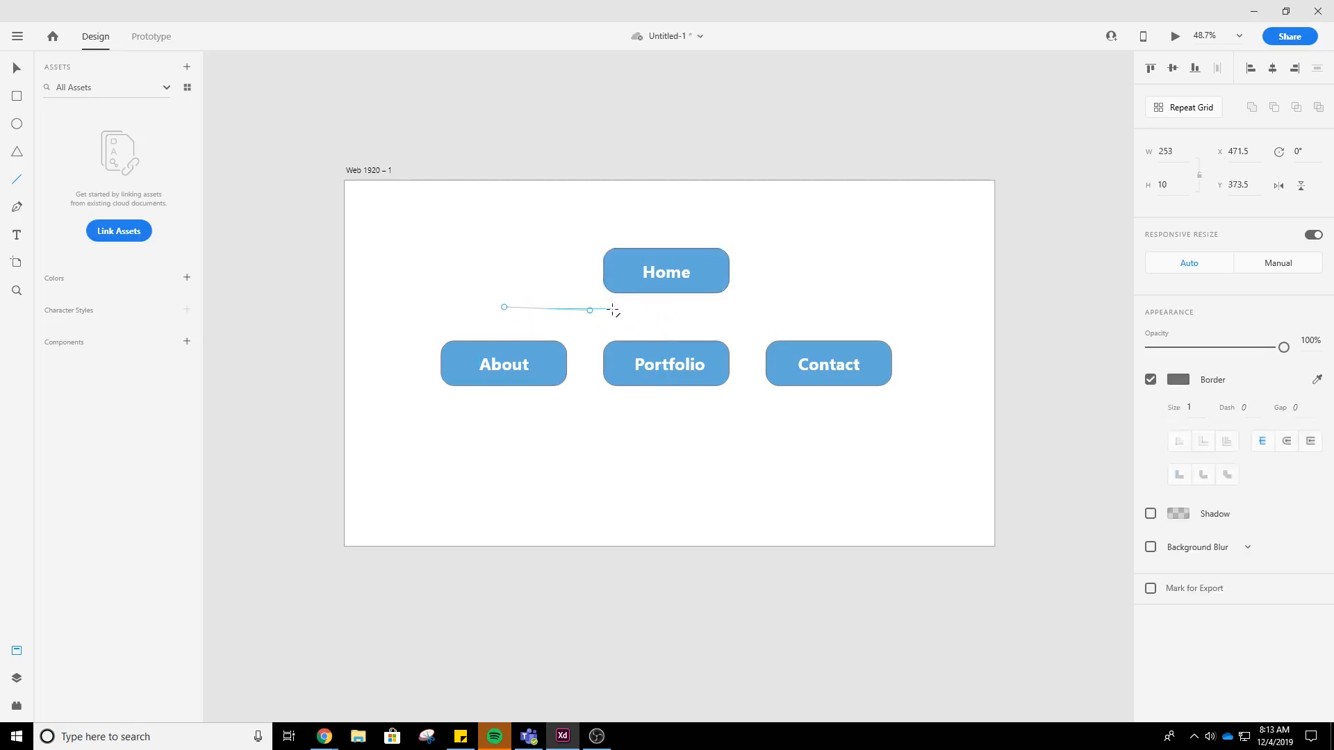
pyautogui.hotkey('ctrl', 'z')
pyautogui.moveTo(504, 341)
pyautogui.mouseDown()
pyautogui.moveTo(500, 306)
pyautogui.moveTo(503, 323)
pyautogui.mouseUp()
pyautogui.moveTo(503, 322); pyautogui.dragTo(830, 322)
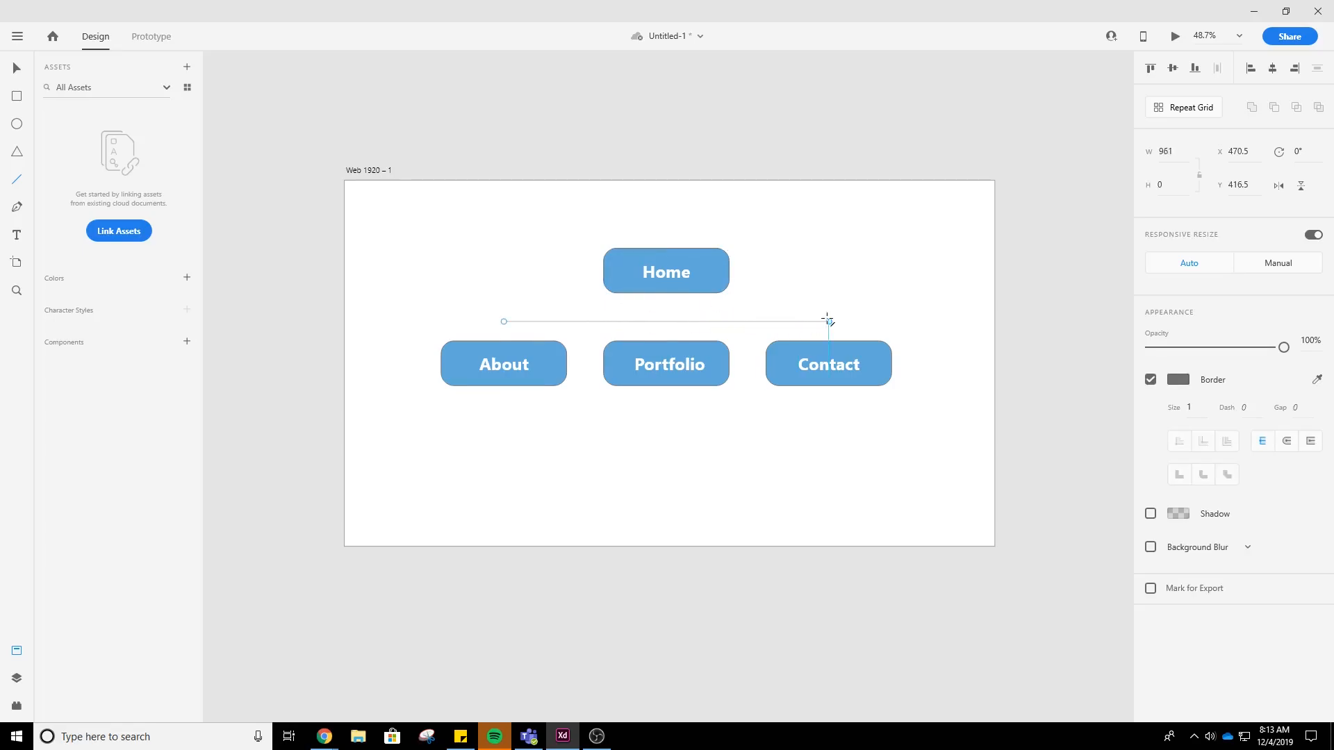
pyautogui.click(1190, 408)
pyautogui.write('2')
pyautogui.press('Return')
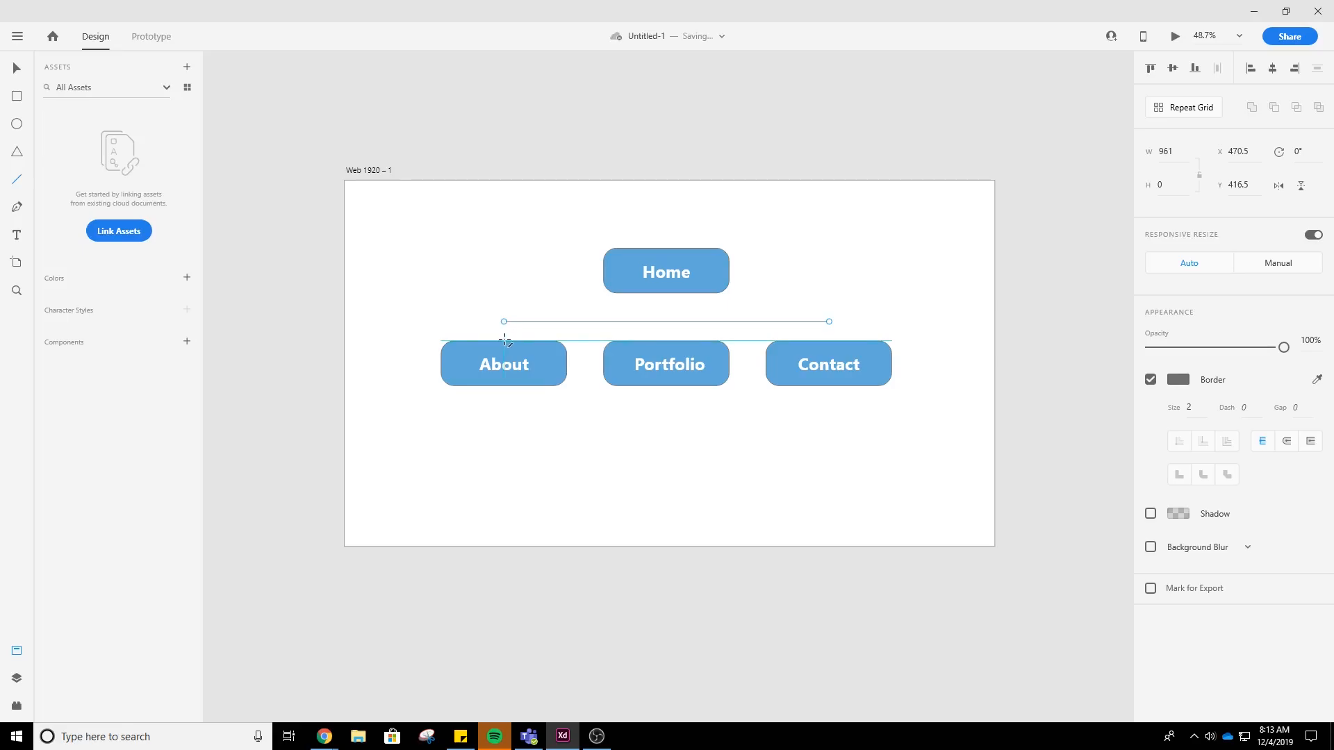
# - Draw a vertical line about 57 high from the About box up to the horizontal line, with border size 2
pyautogui.moveTo(505, 341); pyautogui.dragTo(504, 321)
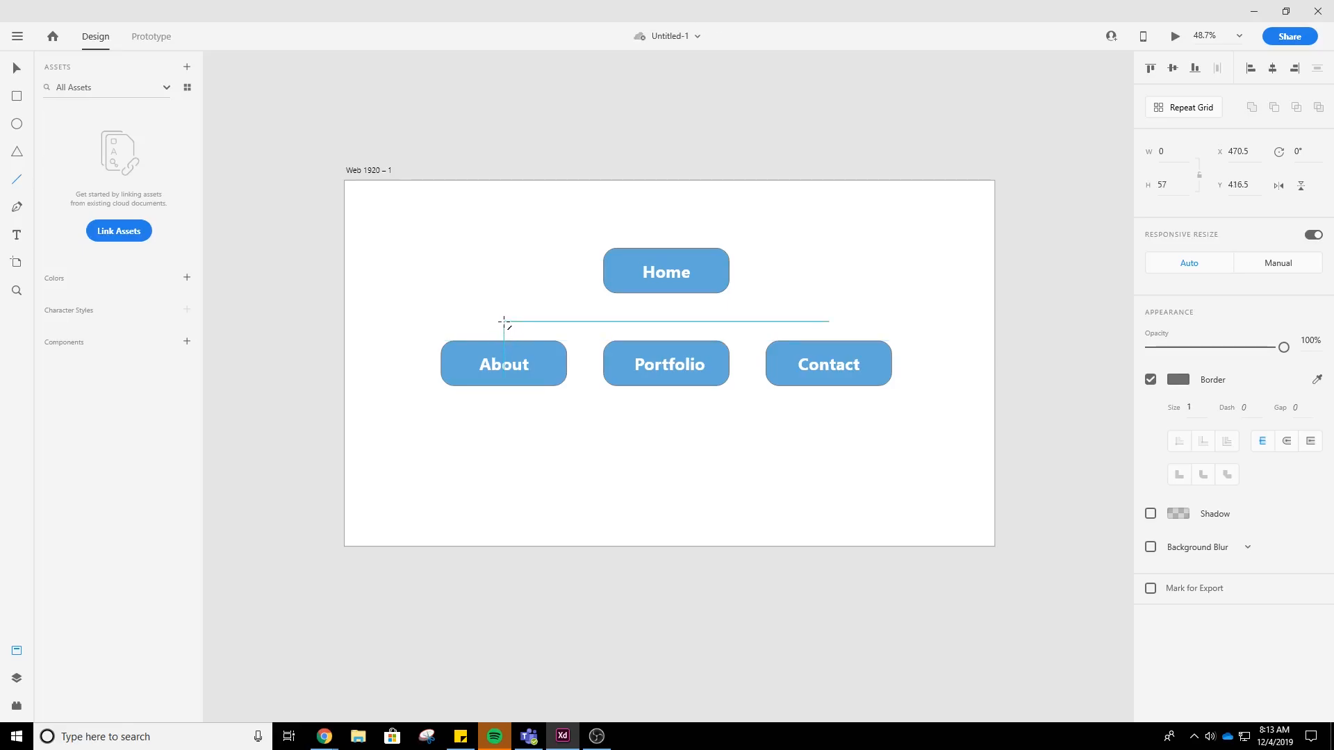
pyautogui.click(1188, 411)
pyautogui.write('2')
pyautogui.press('Return')
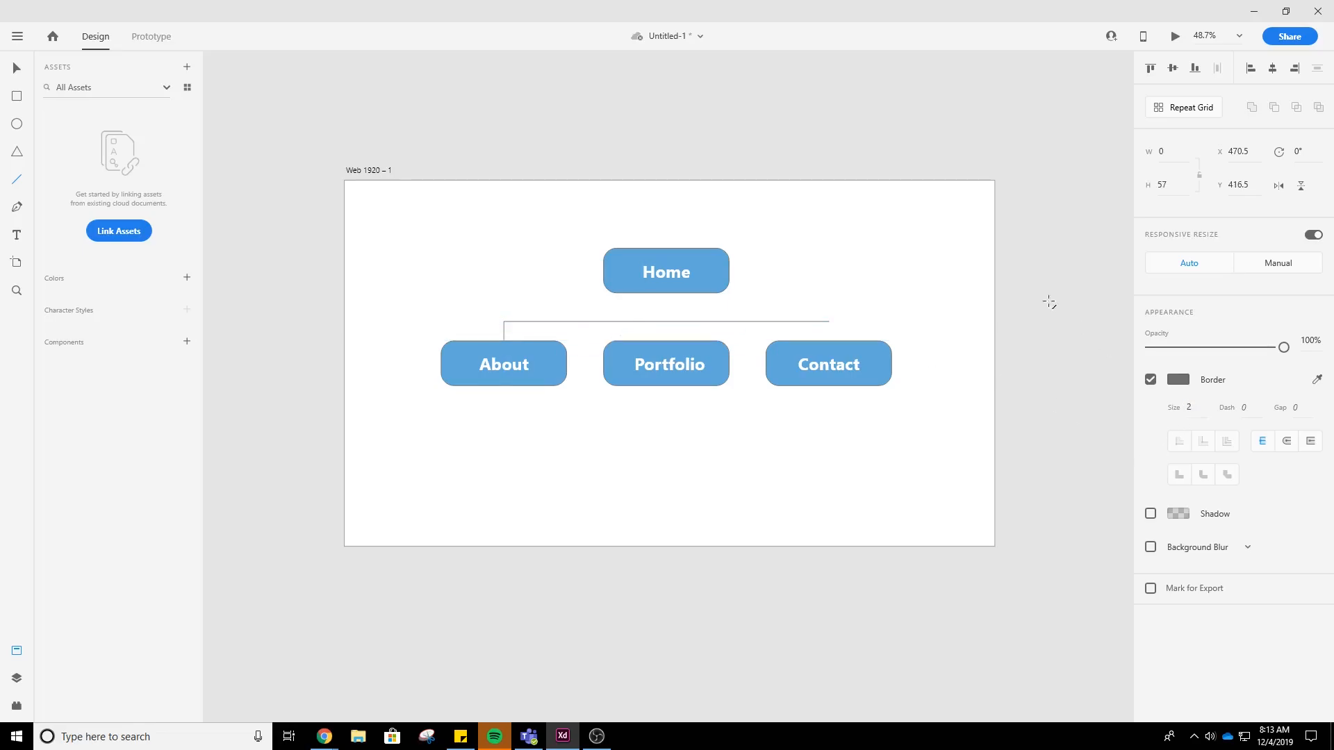
pyautogui.moveTo(580, 554); pyautogui.dragTo(583, 558)
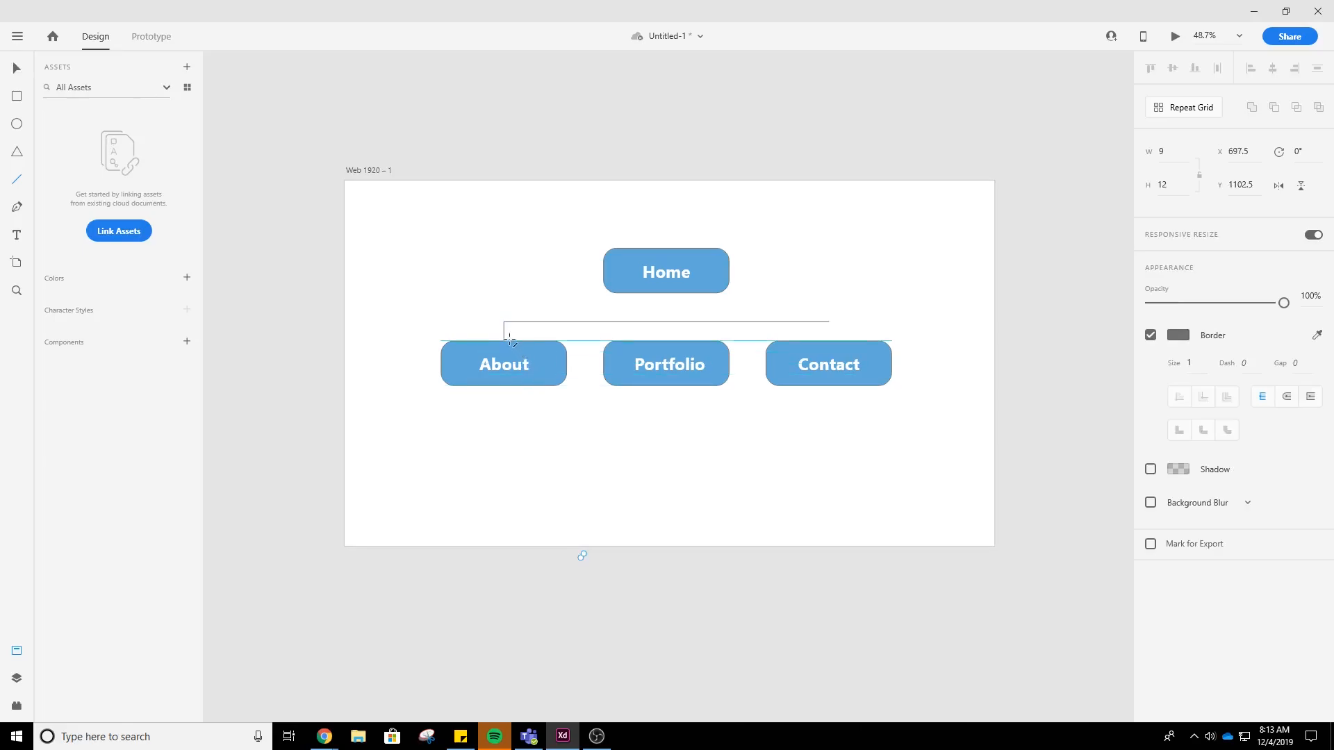
pyautogui.click(17, 69)
pyautogui.moveTo(603, 602); pyautogui.dragTo(570, 542)
pyautogui.press('Delete')
# - Copy the vertical connector above About to the Contact and Portfolio boxes
pyautogui.click(504, 332)
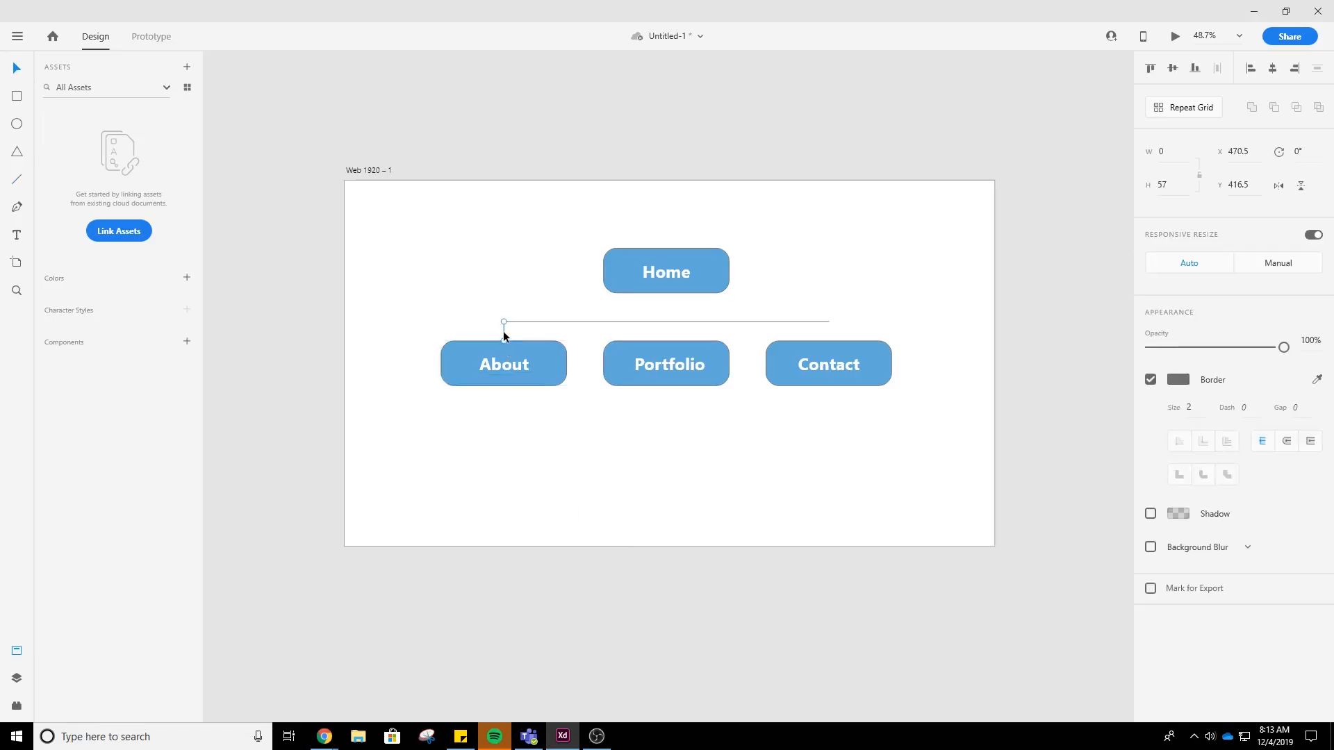
pyautogui.moveTo(503, 330); pyautogui.dragTo(826, 340)
pyautogui.click(991, 651)
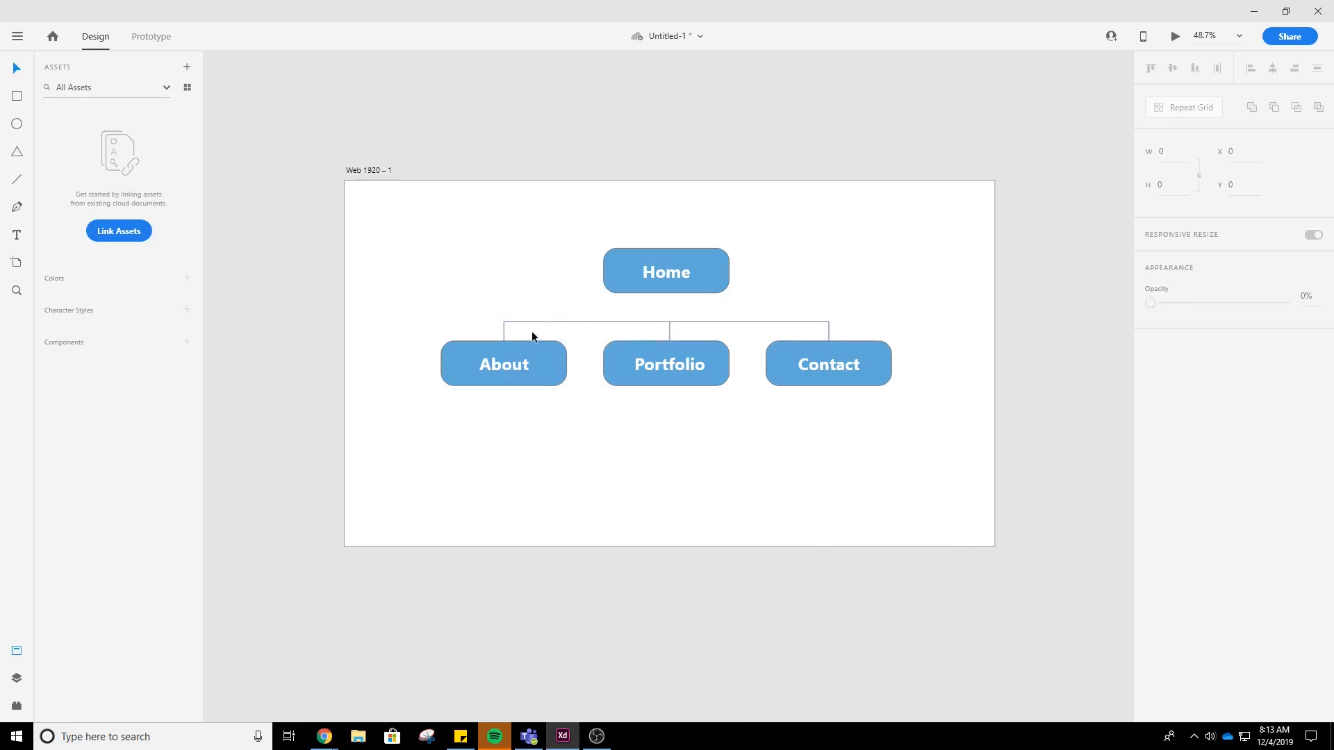
# - Add another copy of the vertical connector to join the Home box to the horizontal line above Portfolio
pyautogui.moveTo(503, 336); pyautogui.dragTo(670, 292)
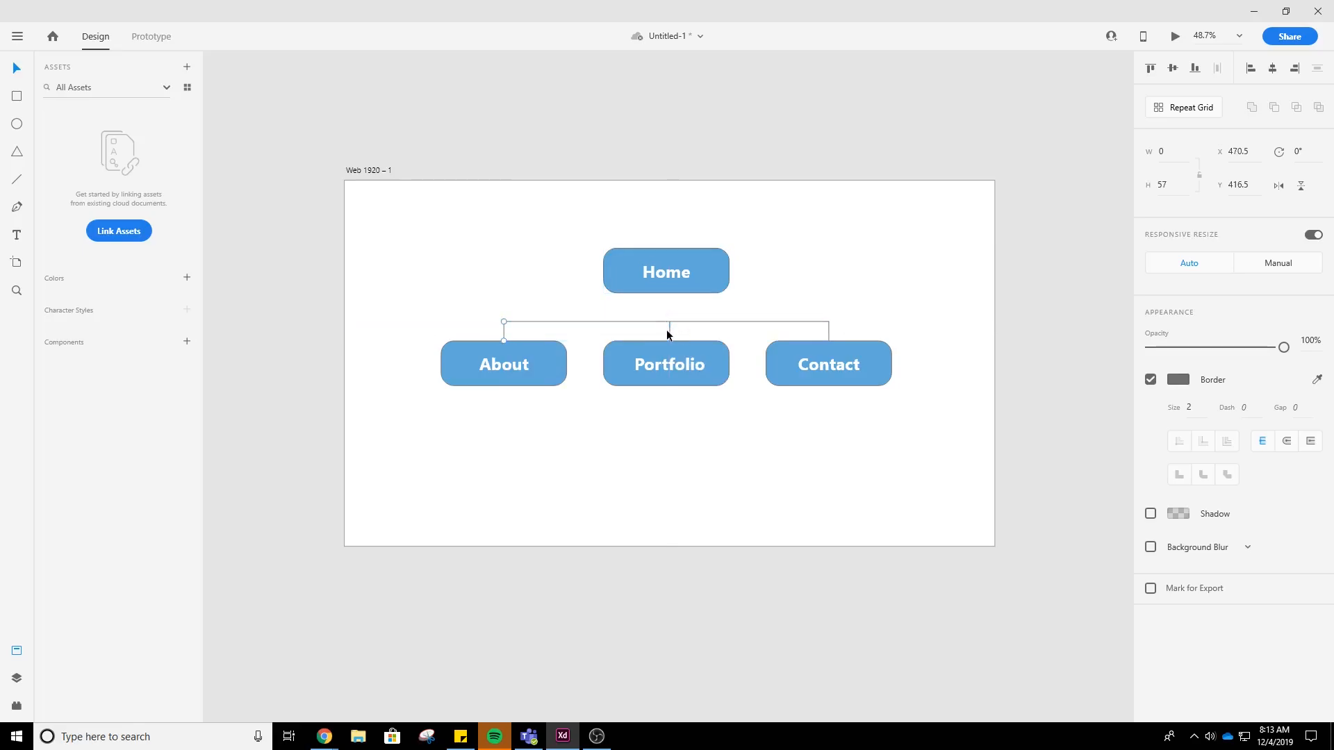
pyautogui.moveTo(670, 335); pyautogui.dragTo(671, 312)
pyautogui.click(512, 202)
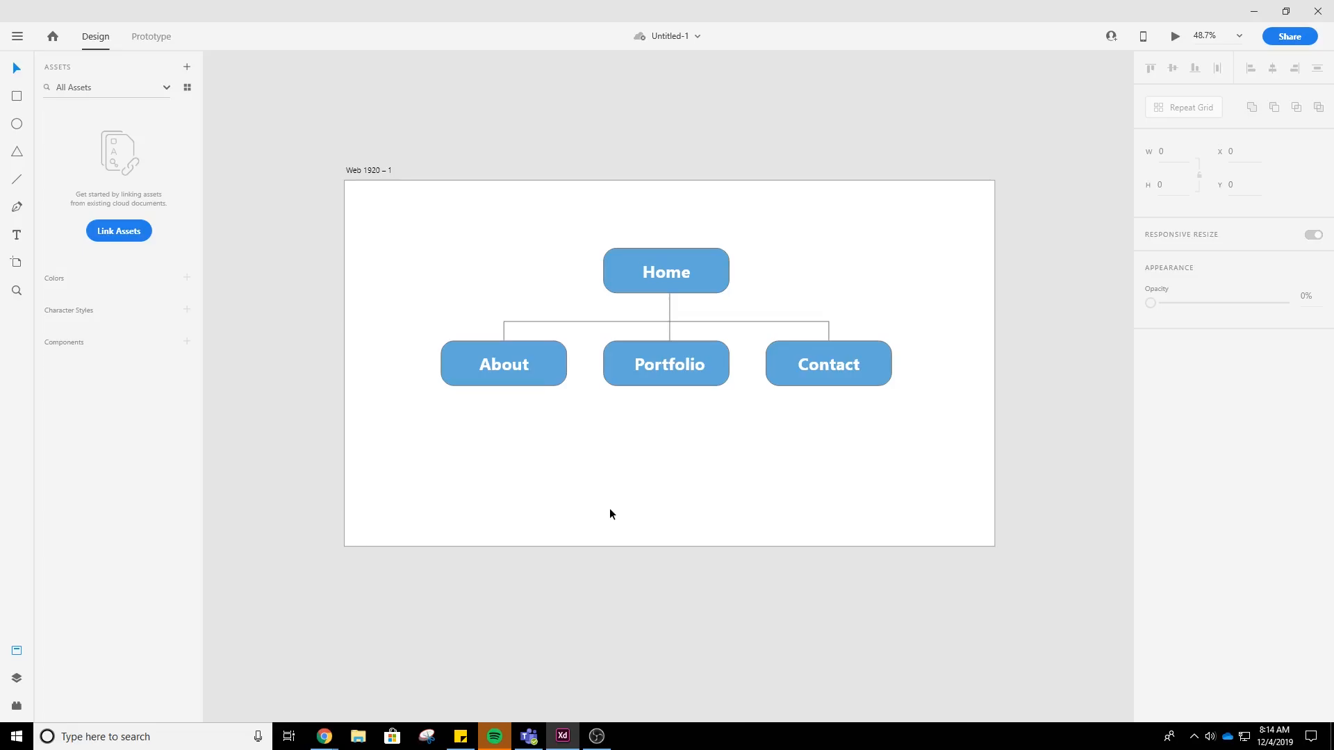
# - Duplicate the sitemap artboard and place the copy beside the original at about X 2178
pyautogui.scroll(-2, 610, 510)
pyautogui.moveTo(712, 530); pyautogui.dragTo(594, 541)
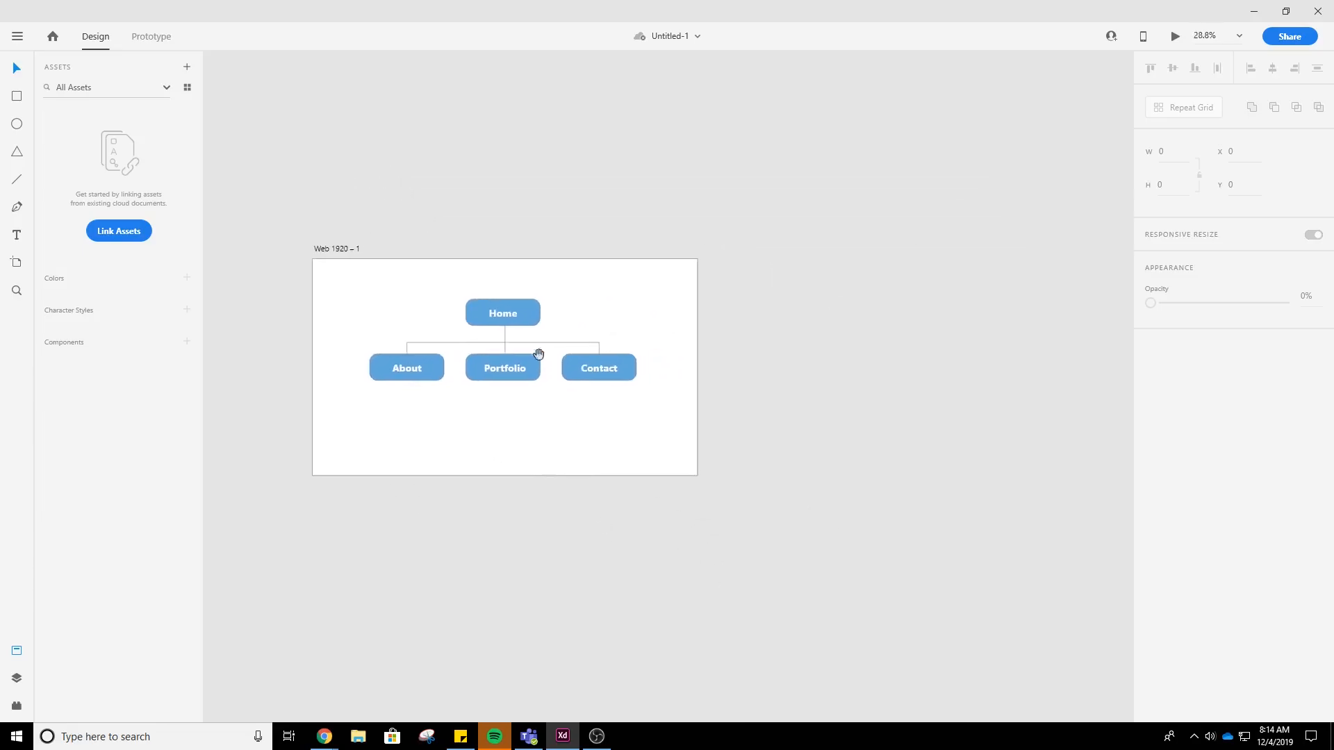
pyautogui.click(339, 248)
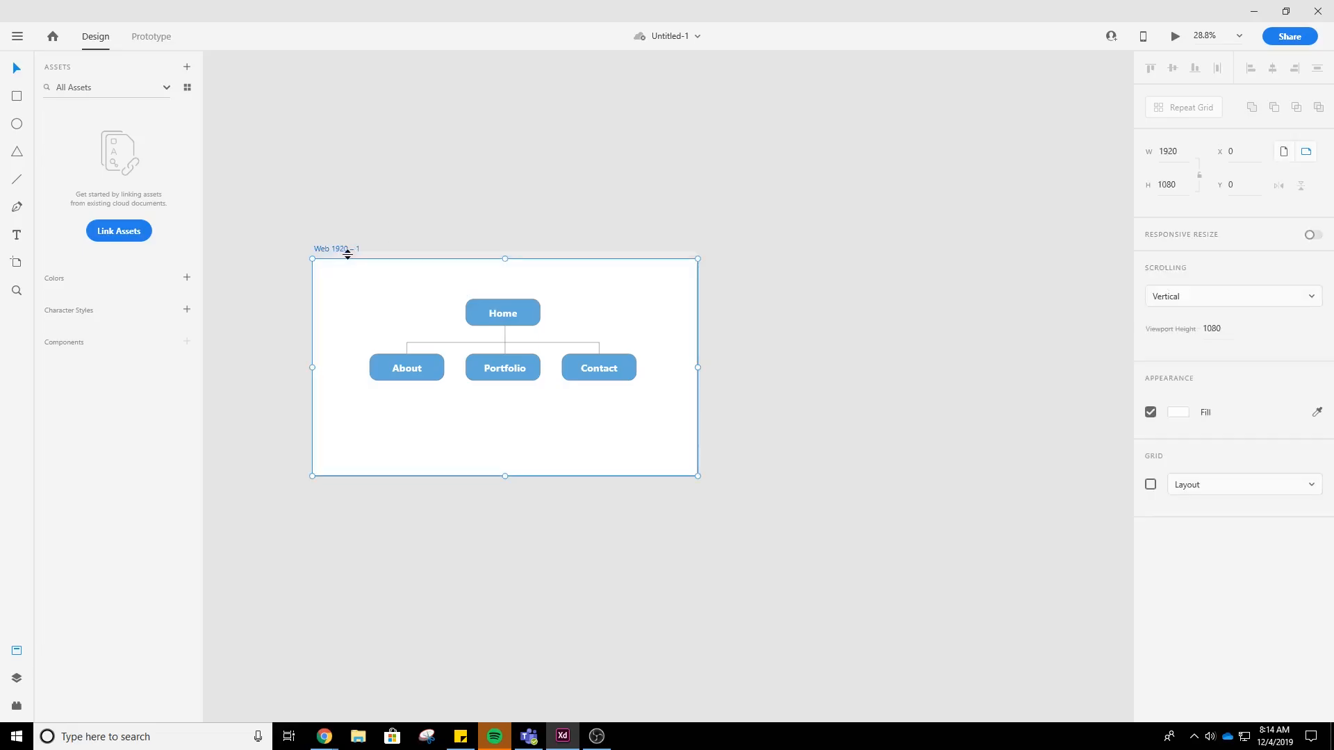
pyautogui.hotkey('ctrl', 'd')
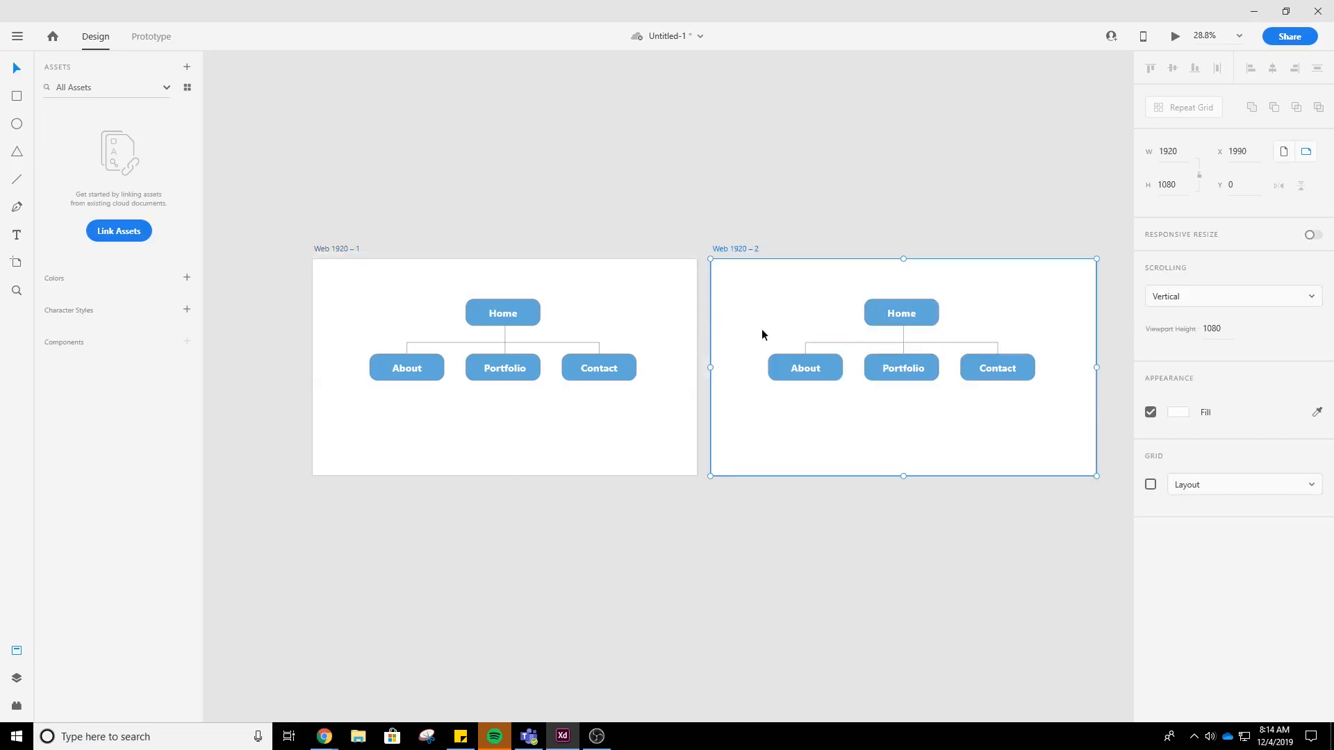
pyautogui.hotkey('ctrl', 'z')
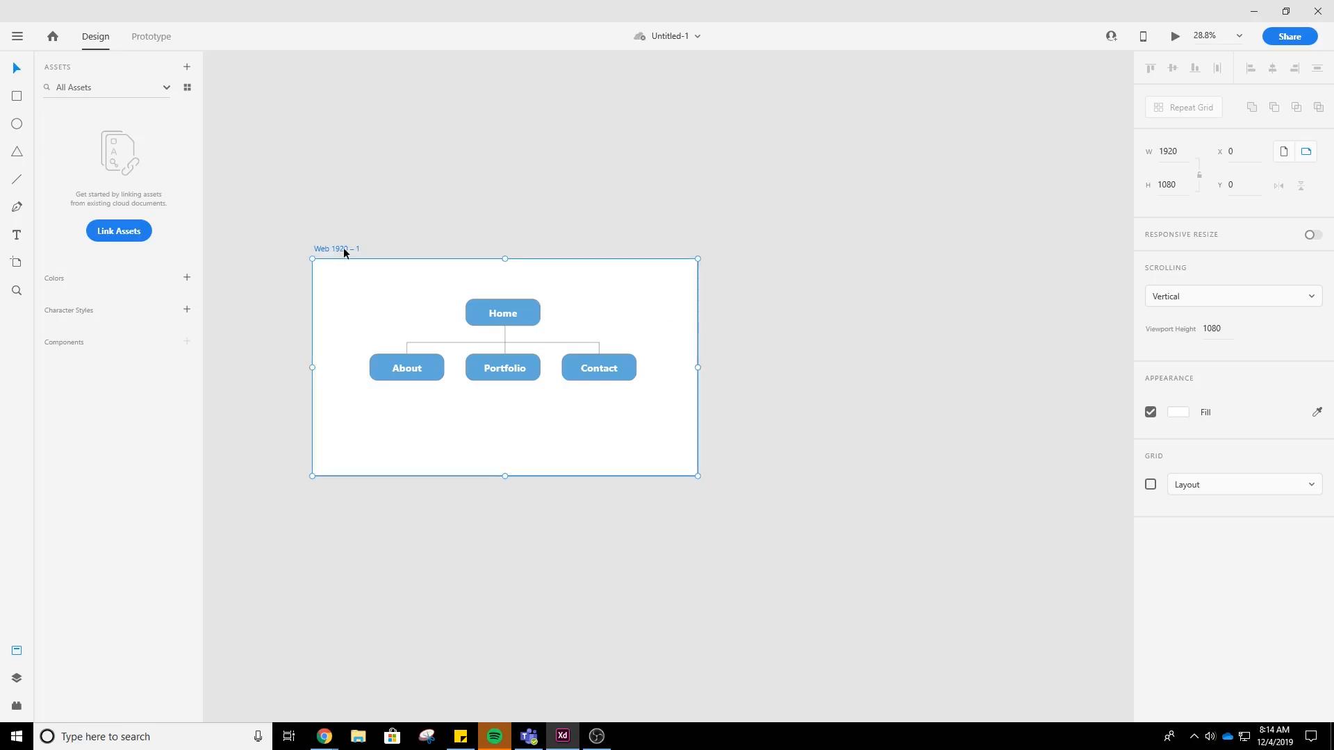
pyautogui.moveTo(323, 248); pyautogui.dragTo(760, 248)
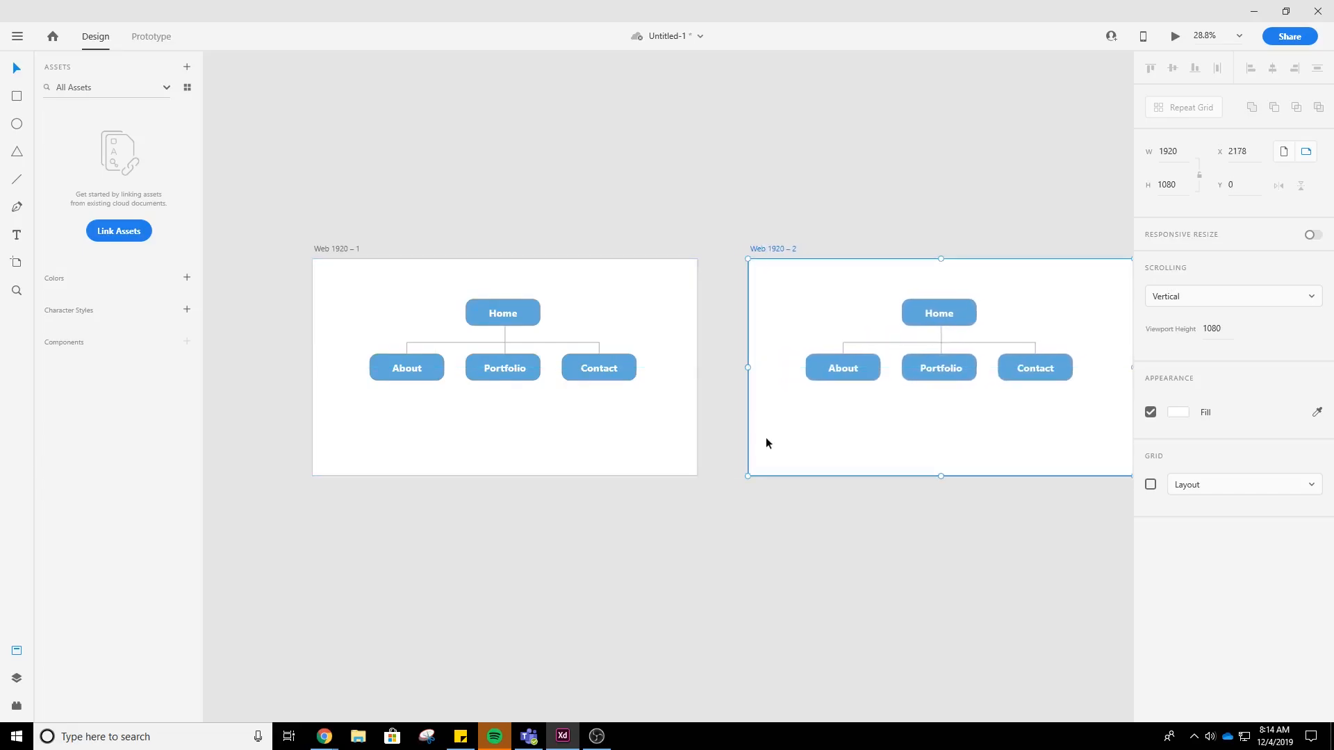
# - Delete all the sitemap boxes, labels and connector lines from the Web 1920 – 2 artboard
pyautogui.moveTo(675, 698); pyautogui.dragTo(859, 522)
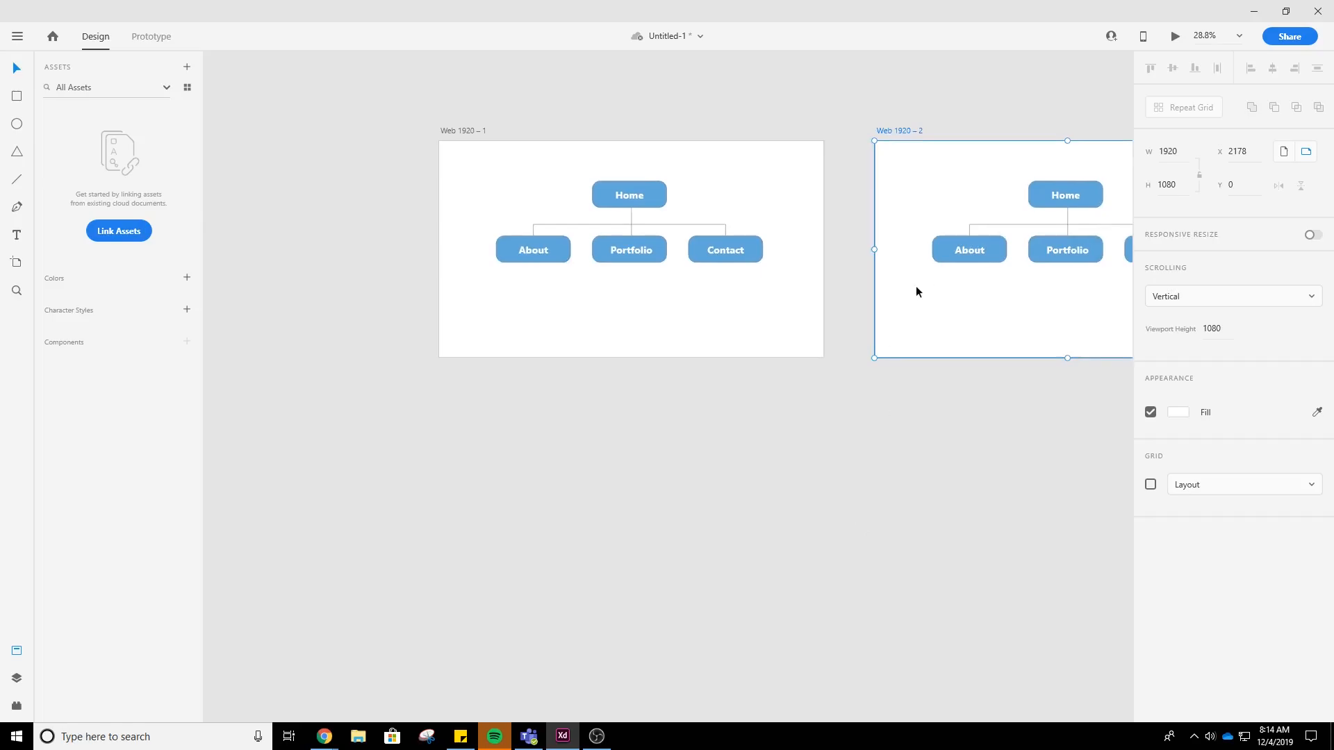
pyautogui.moveTo(916, 292); pyautogui.dragTo(783, 491)
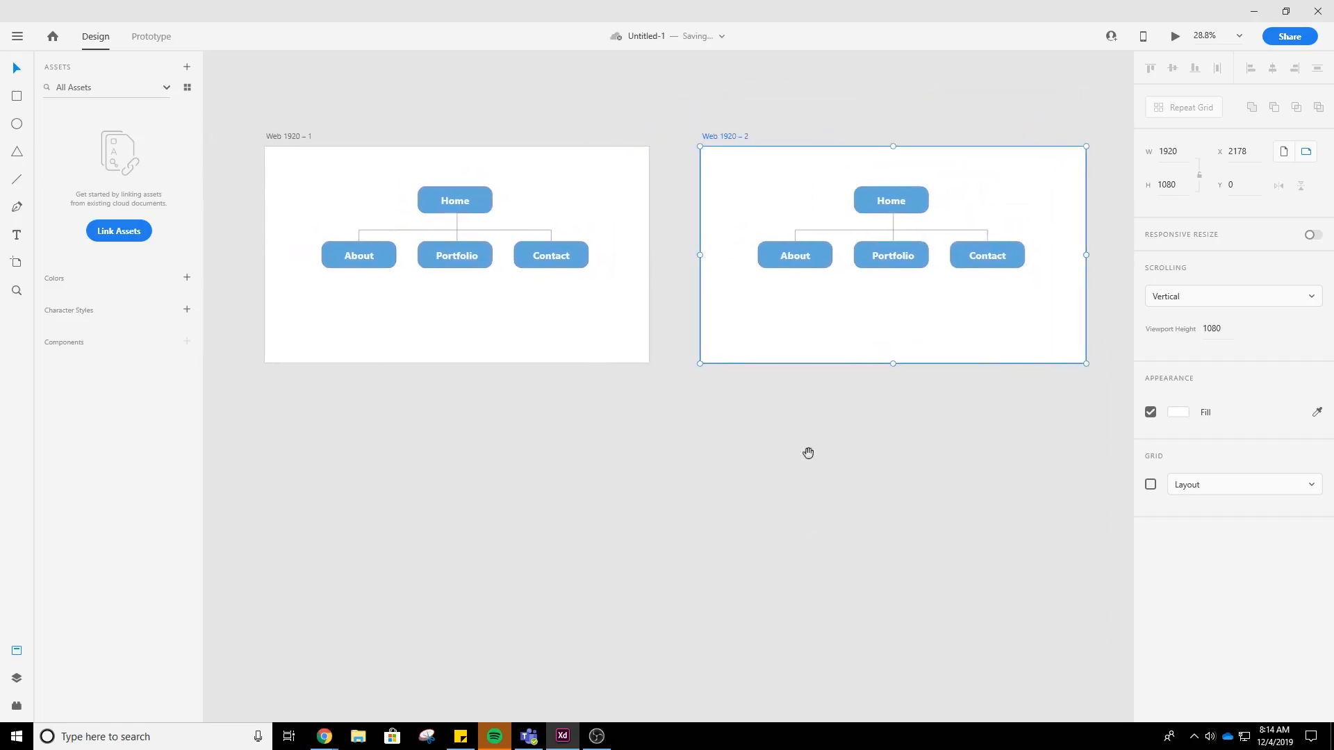
pyautogui.click(920, 281)
pyautogui.moveTo(1009, 292); pyautogui.dragTo(766, 201)
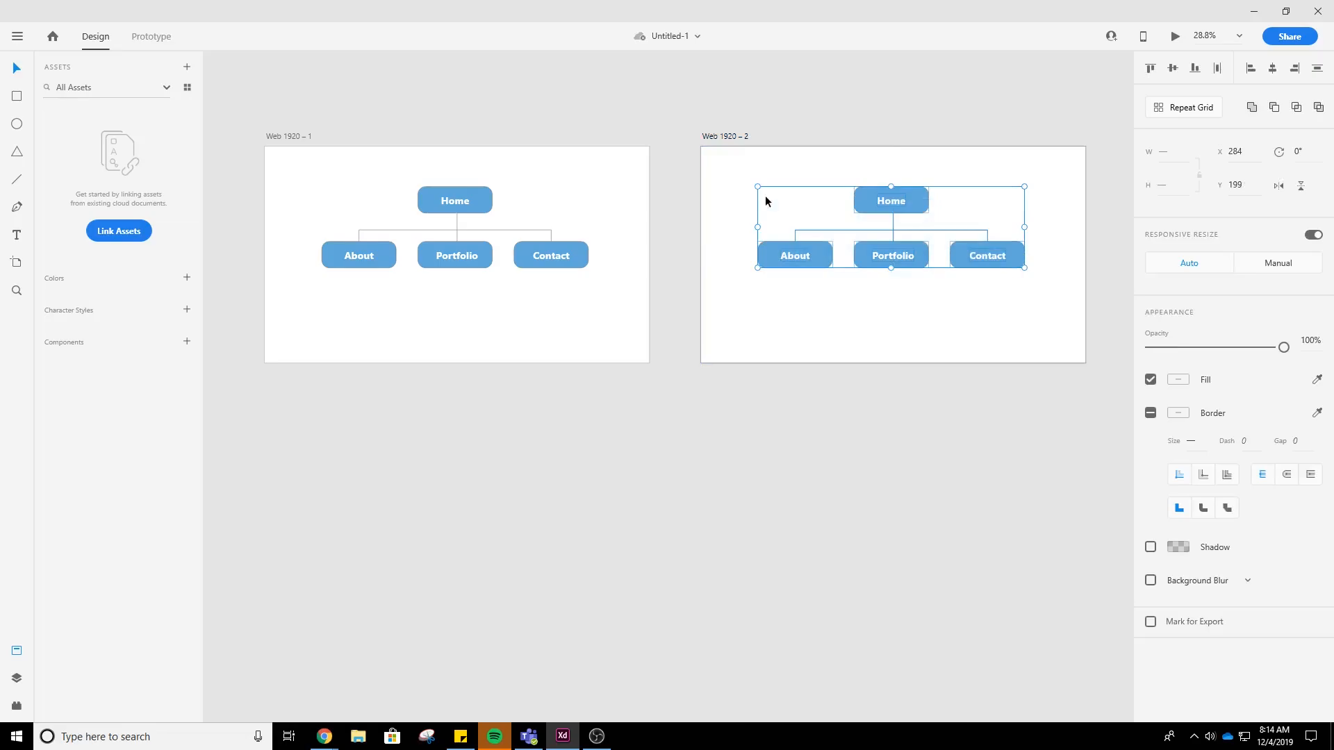
pyautogui.press('Delete')
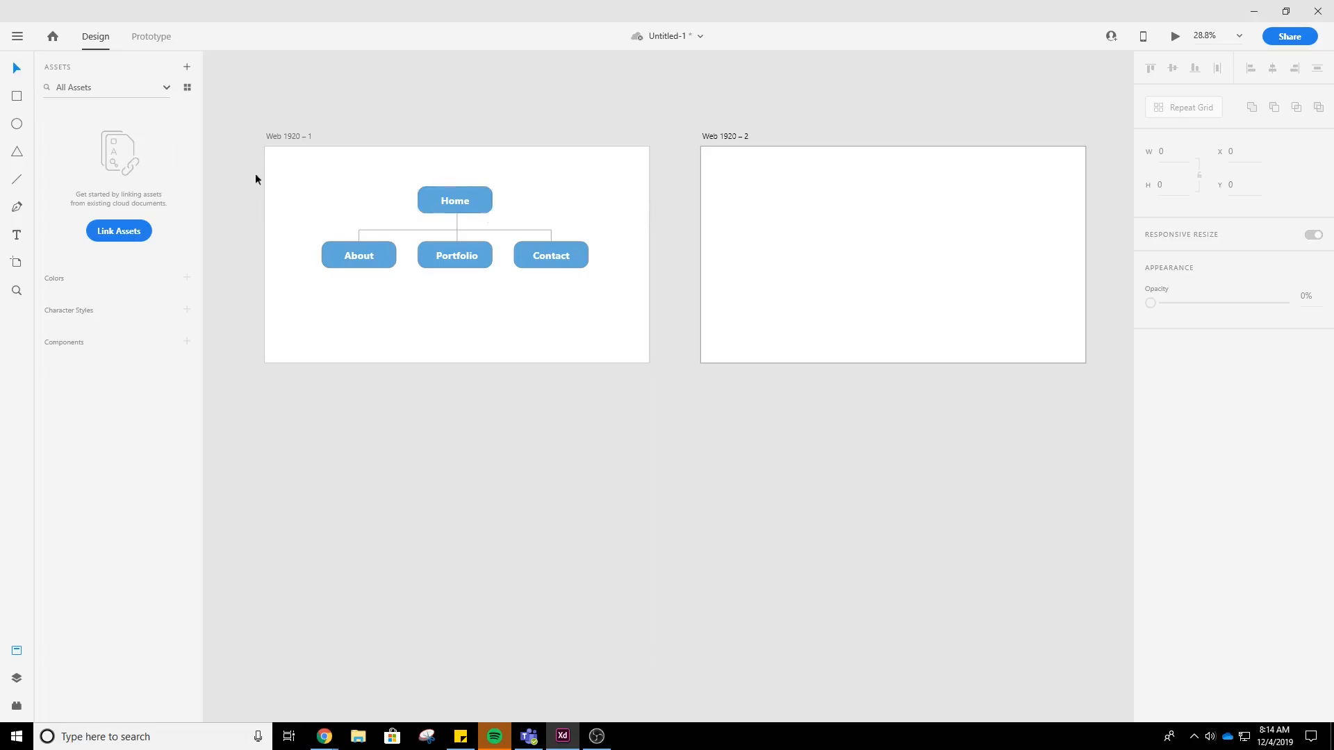
# - Draw a full-width header rectangle about 1920 by 187 near the upper edge of the Web 1920 – 2 artboard, at about Y 66
pyautogui.click(17, 98)
pyautogui.moveTo(701, 161)
pyautogui.mouseDown()
pyautogui.moveTo(810, 197)
pyautogui.moveTo(1087, 199)
pyautogui.mouseUp()
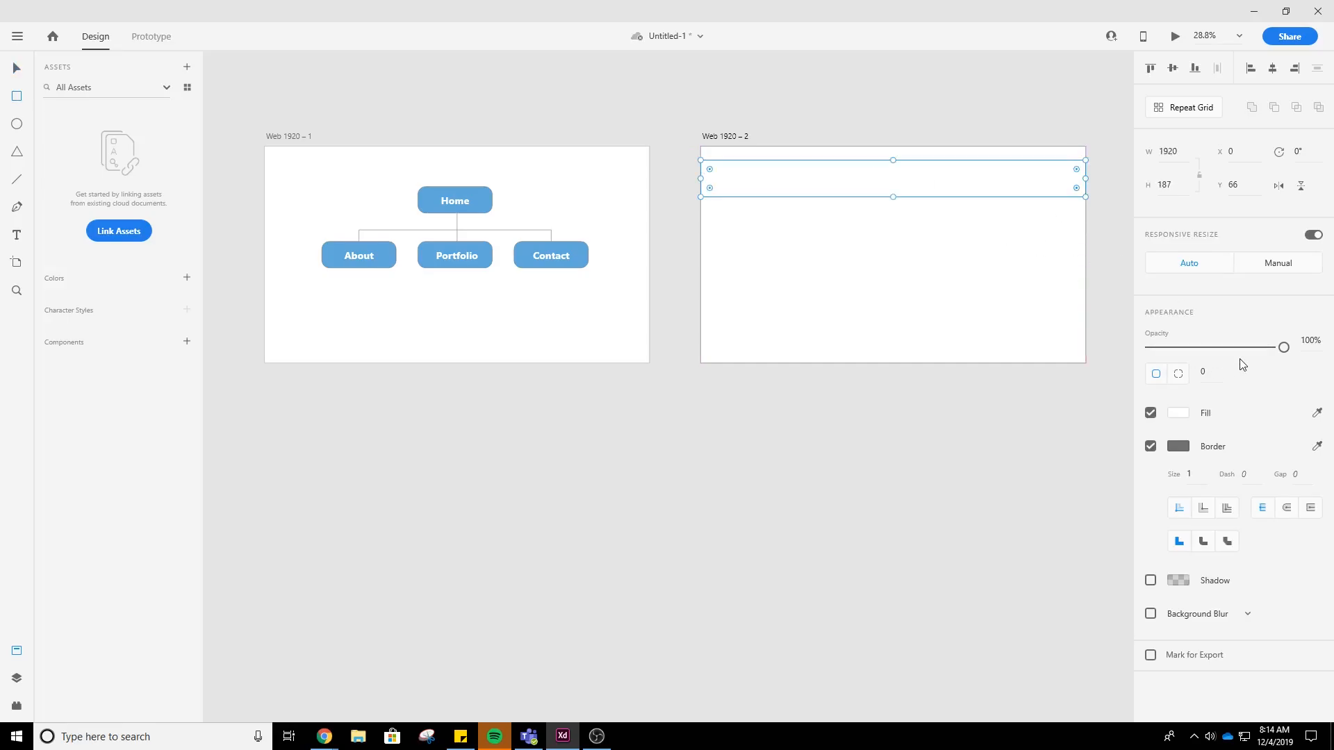
pyautogui.click(1184, 449)
pyautogui.click(1107, 432)
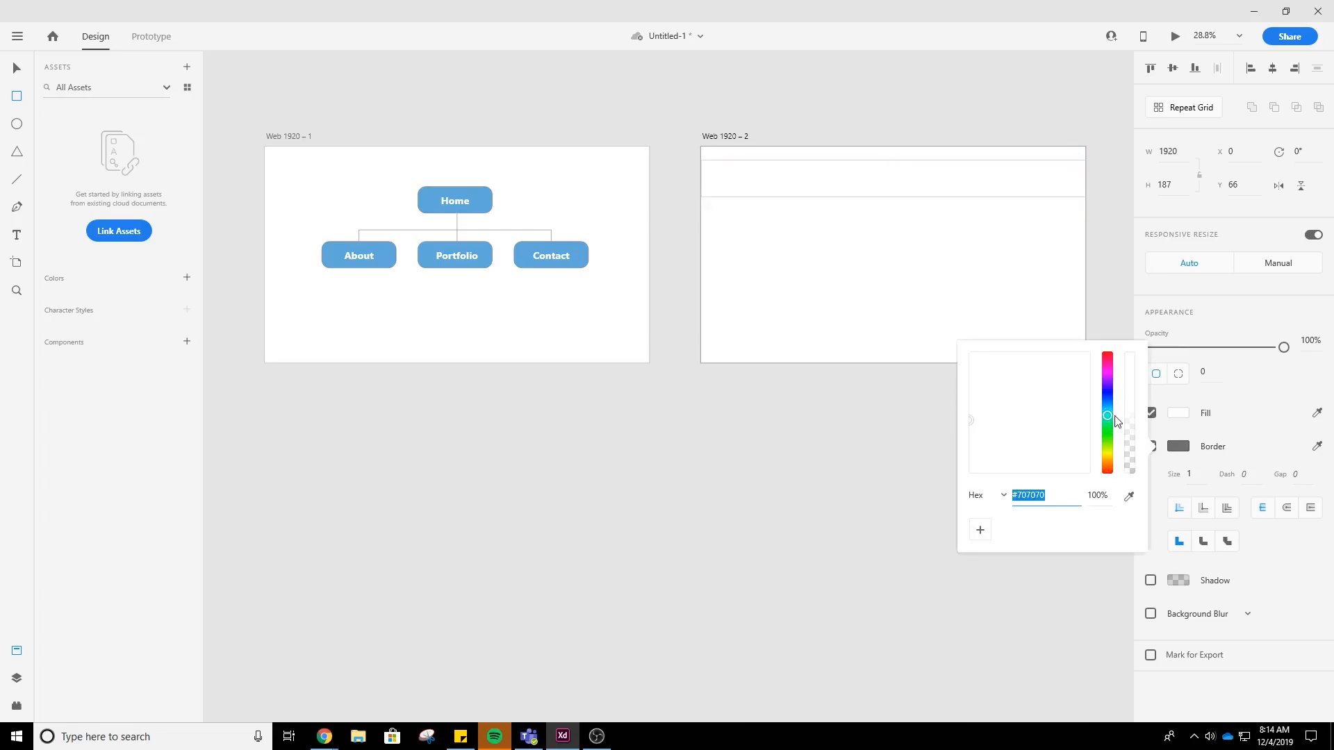
pyautogui.moveTo(1107, 423); pyautogui.dragTo(1109, 415)
pyautogui.click(1178, 413)
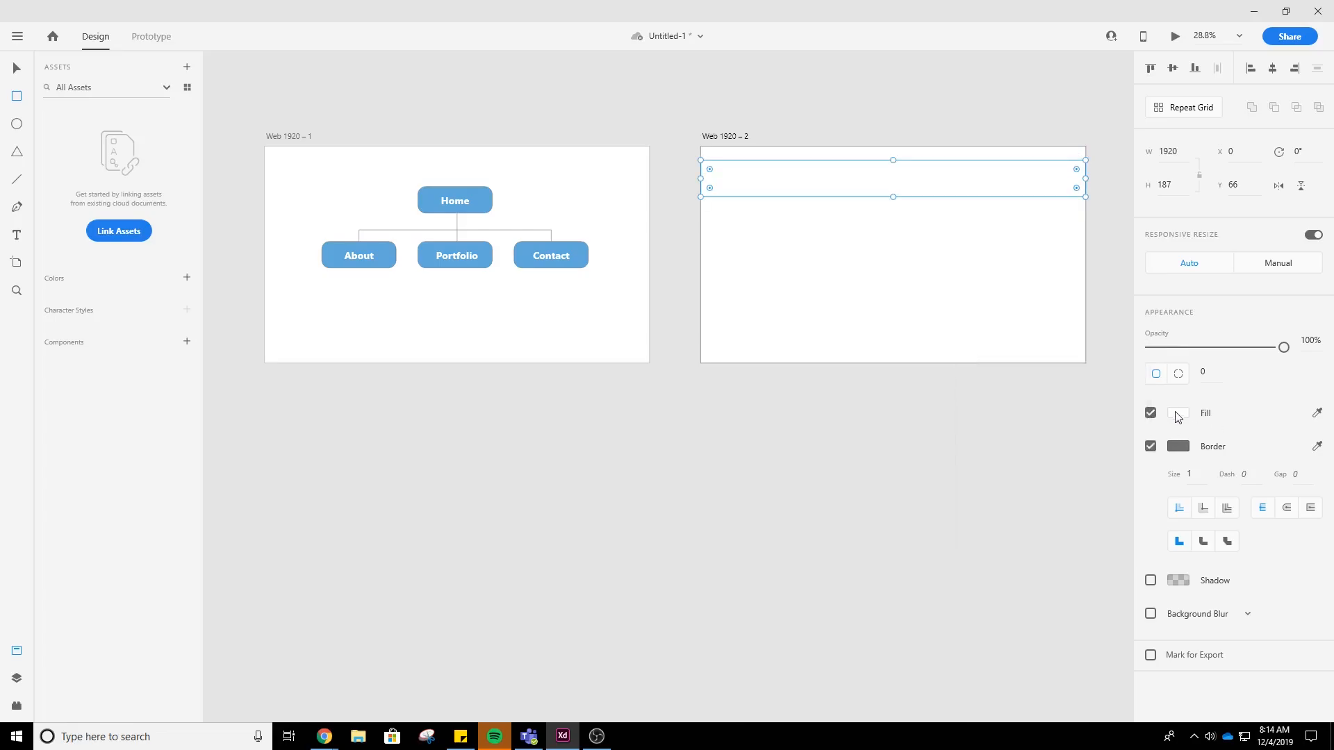
# - Fill the header rectangle with dark blue #274CB4 and turn off its border
pyautogui.click(1178, 412)
pyautogui.click(1109, 386)
pyautogui.moveTo(1109, 387); pyautogui.dragTo(1106, 376)
pyautogui.click(1064, 365)
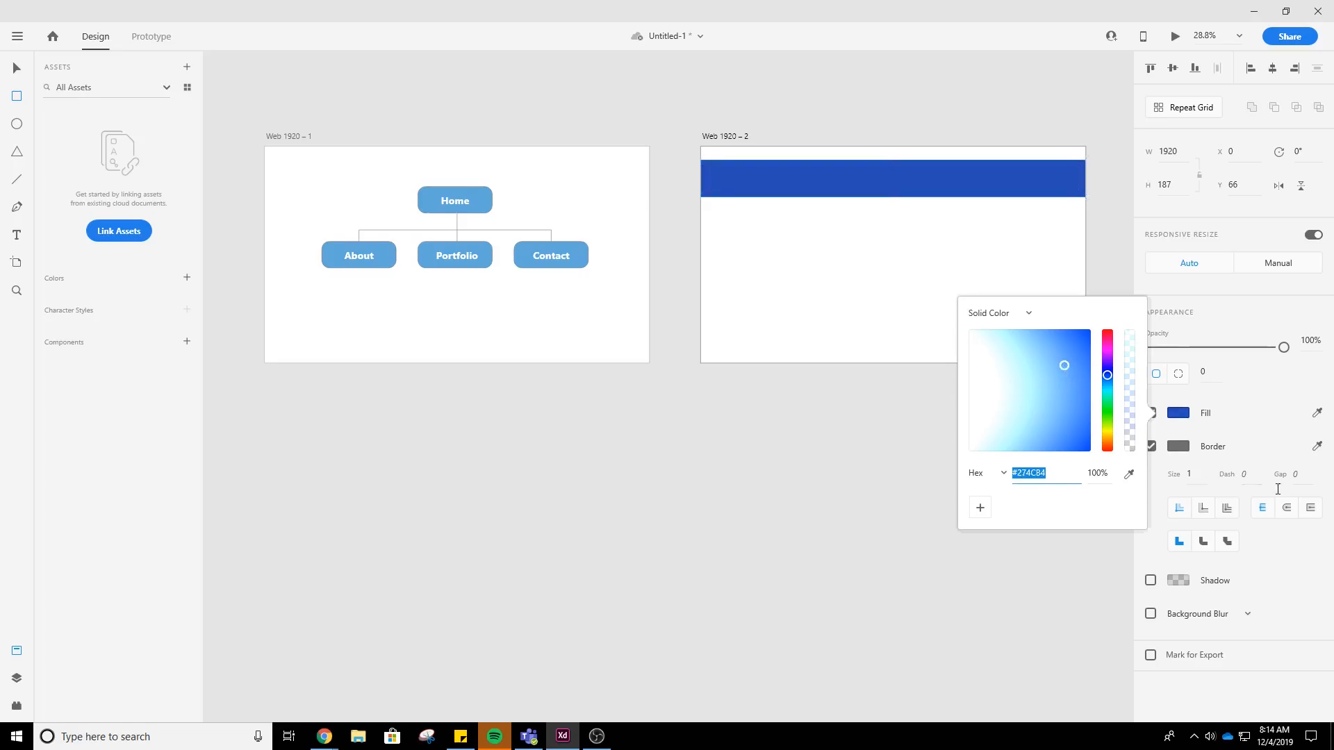
pyautogui.click(1247, 410)
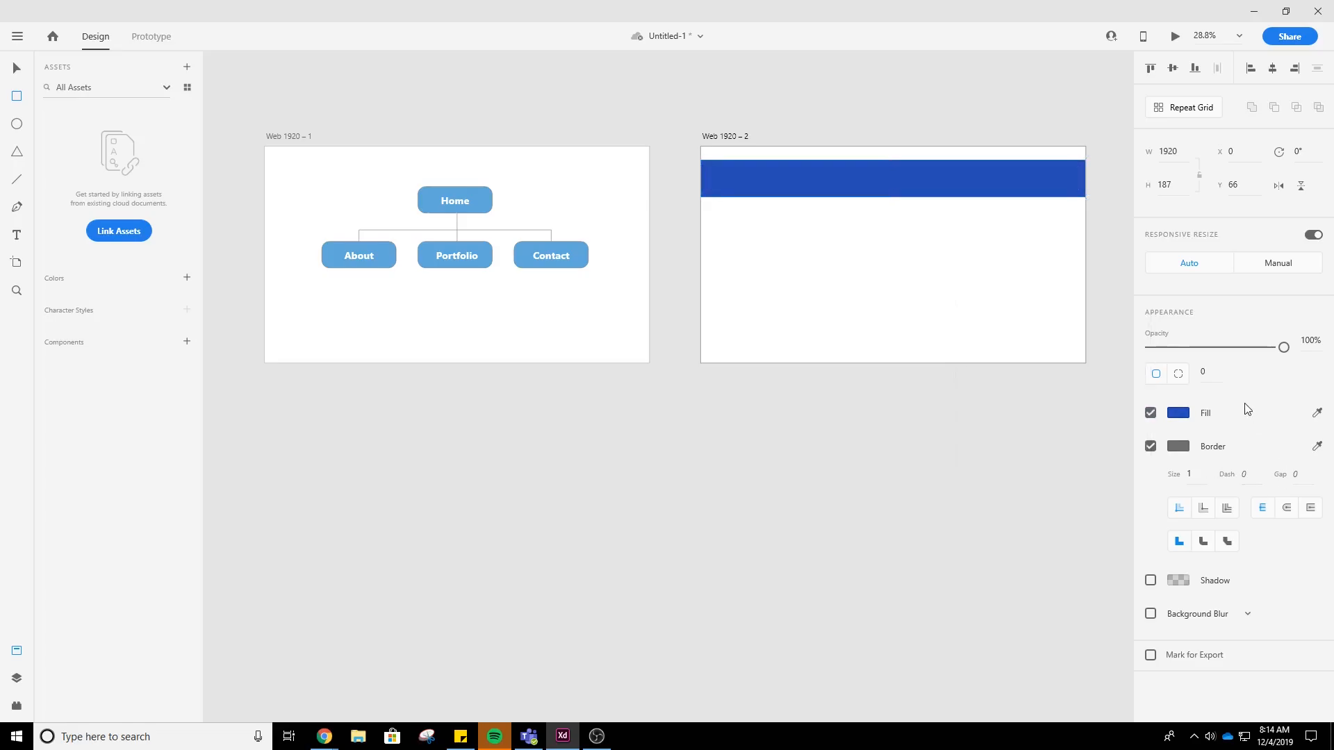
pyautogui.click(1150, 446)
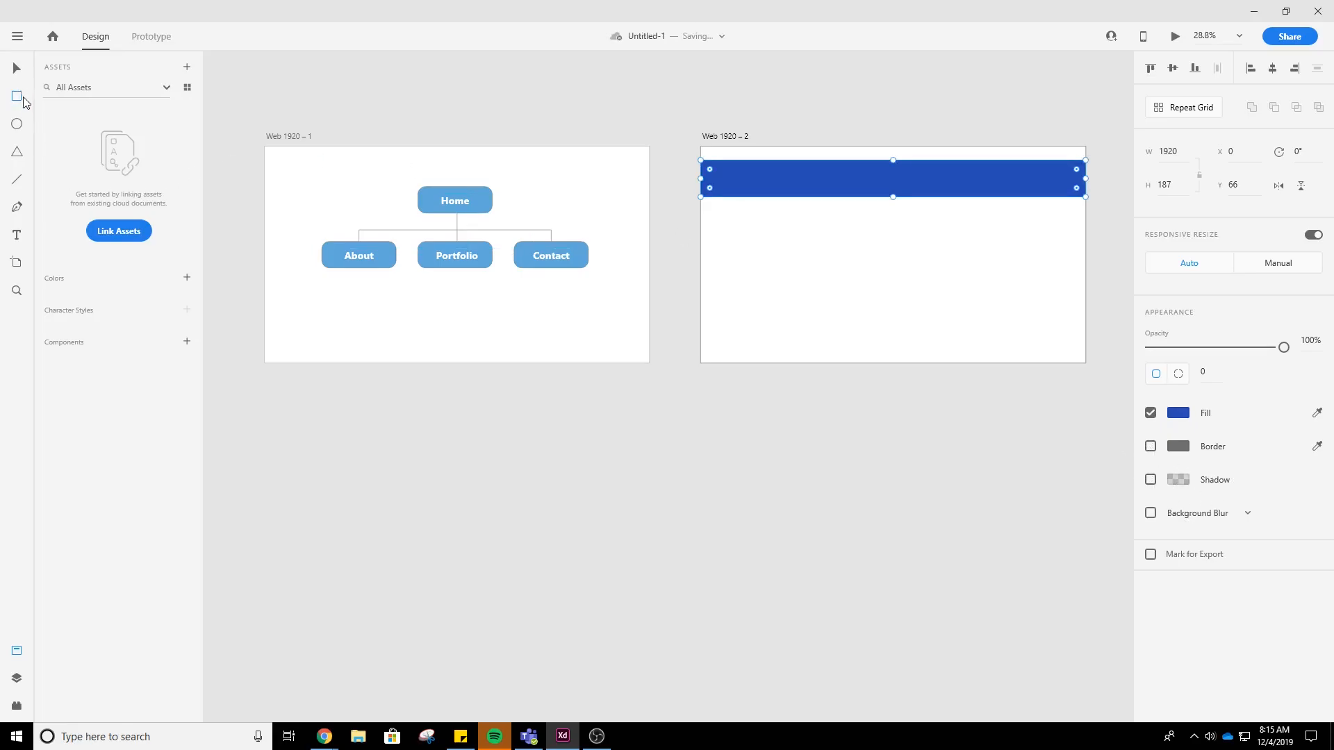
# - Add the title text "LHS Web Development" and centre it on the blue header
pyautogui.click(18, 235)
pyautogui.click(873, 180)
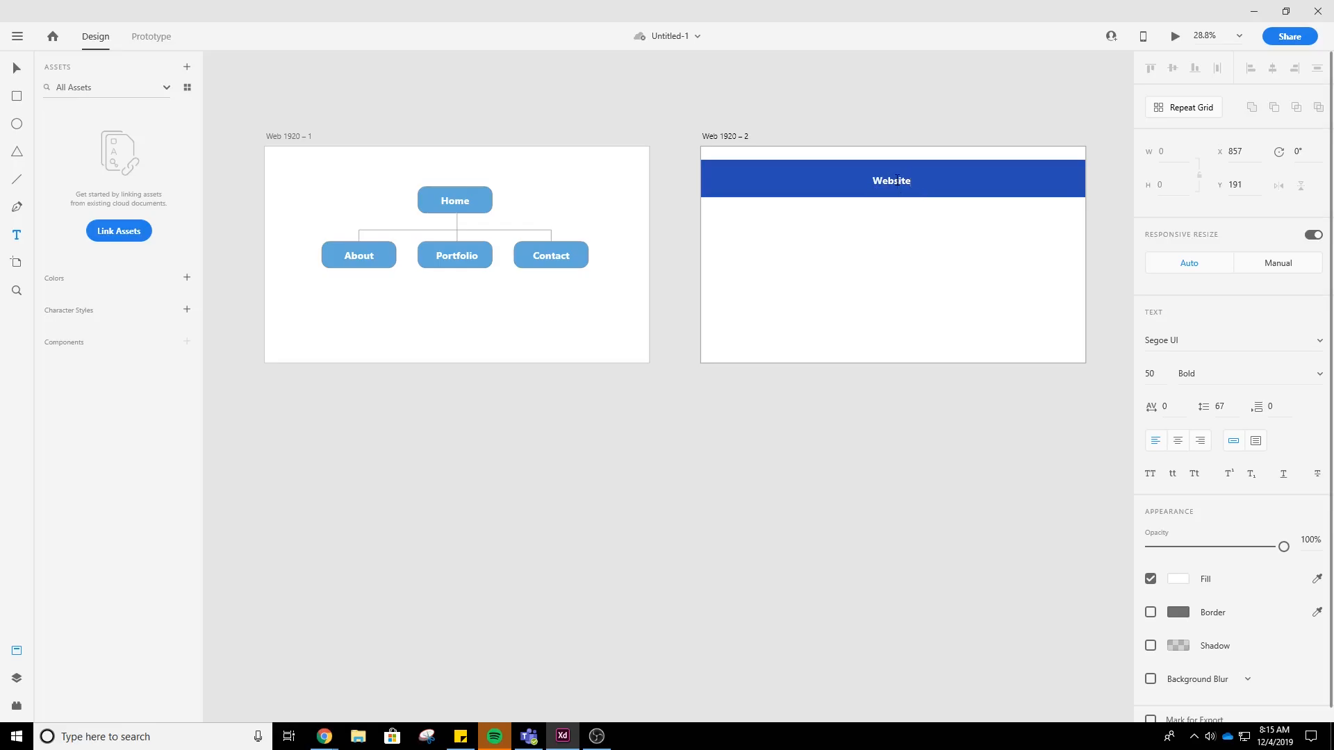
pyautogui.doubleClick(896, 180)
pyautogui.write('LHS Web Development')
pyautogui.press('Escape')
pyautogui.moveTo(949, 183); pyautogui.dragTo(915, 181)
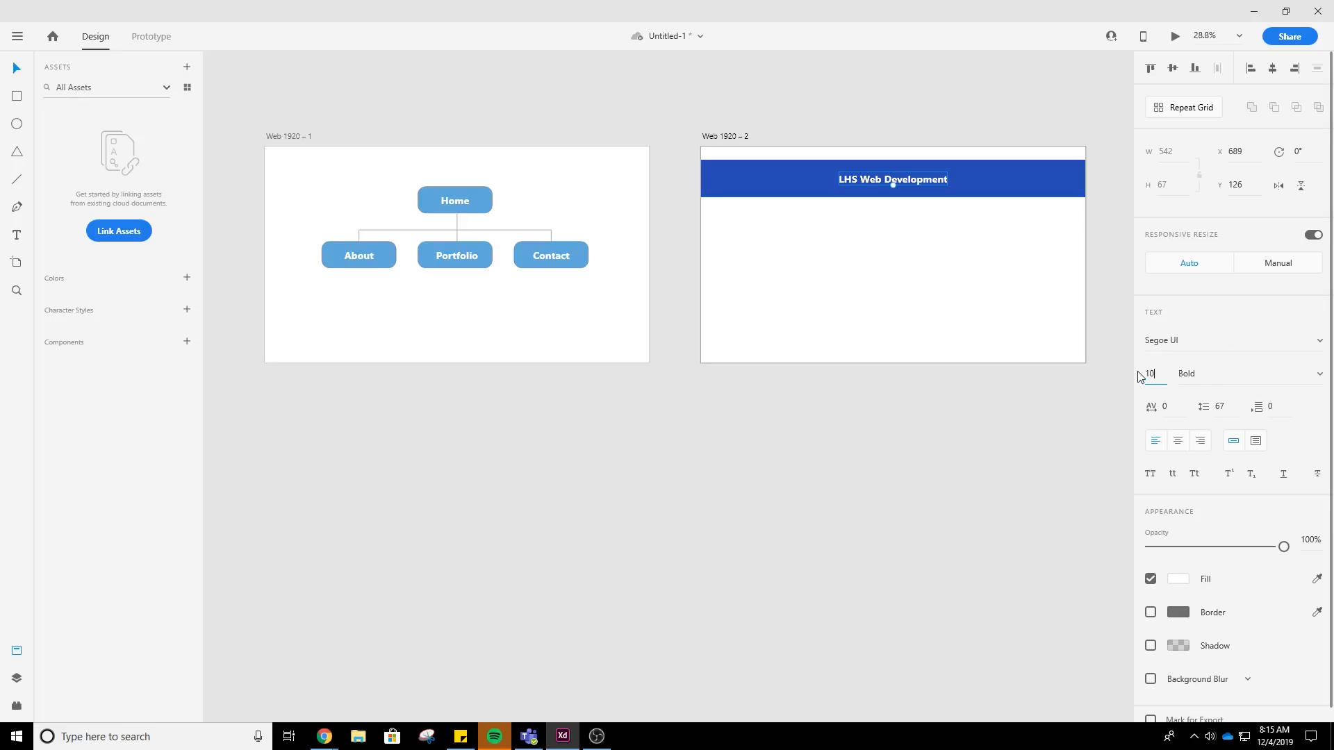
# - Set the title's font size to 100 and recentre the text on the header
pyautogui.click(1139, 375)
pyautogui.write('100')
pyautogui.press('Return')
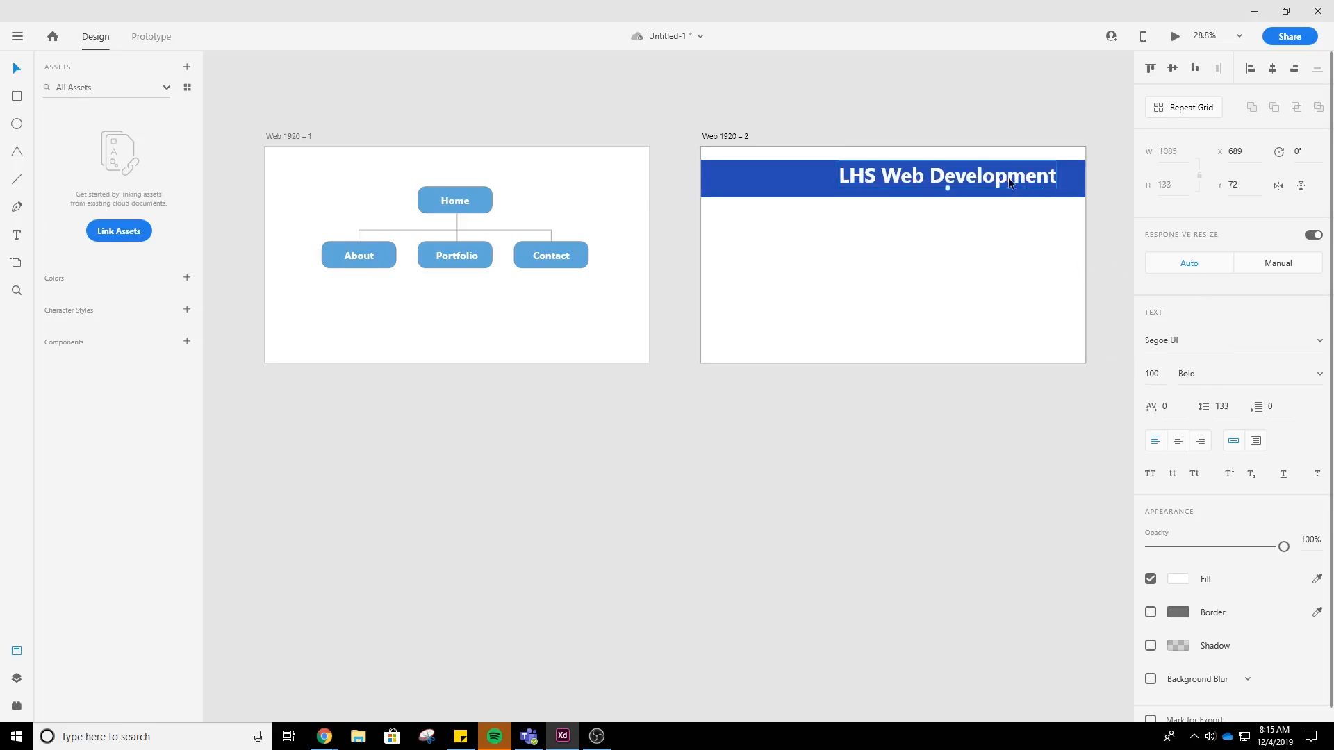
pyautogui.moveTo(1009, 183); pyautogui.dragTo(953, 182)
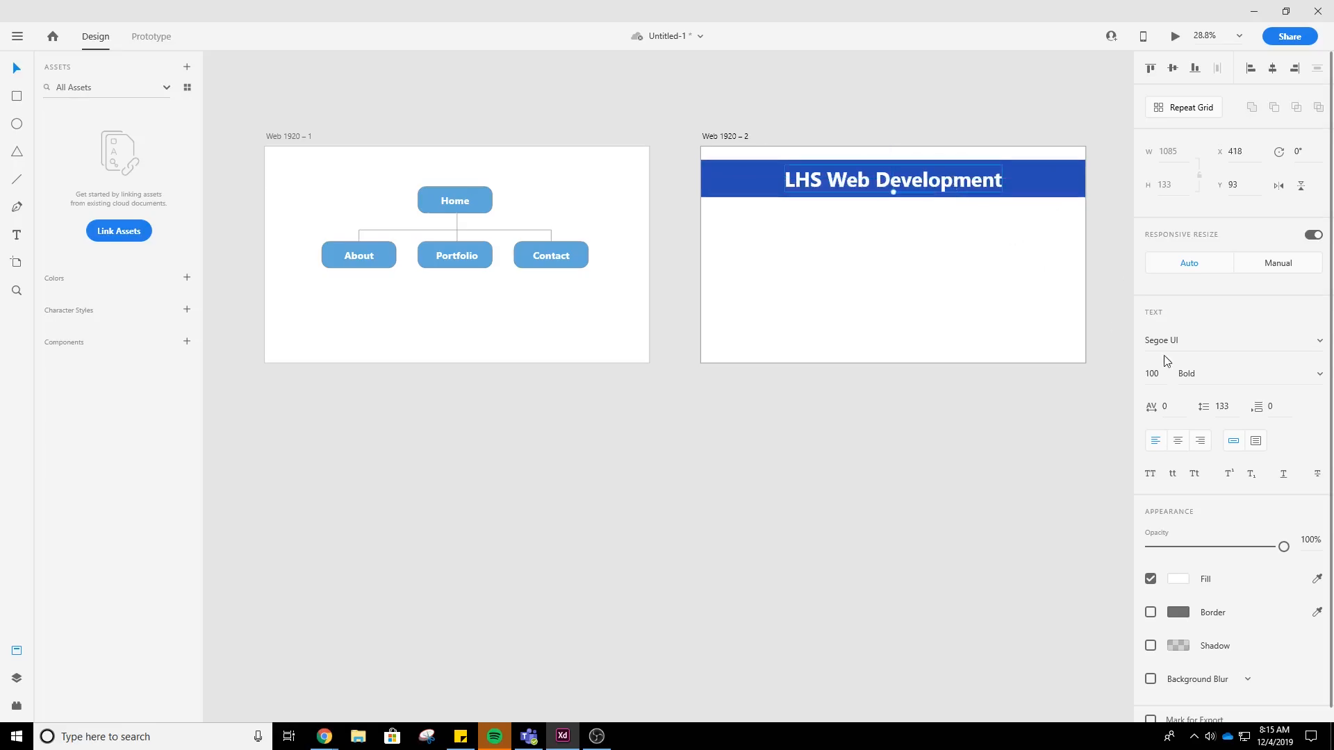
# - Try the Trebuchet MS font on the header title and browse the other available fonts
pyautogui.click(1317, 343)
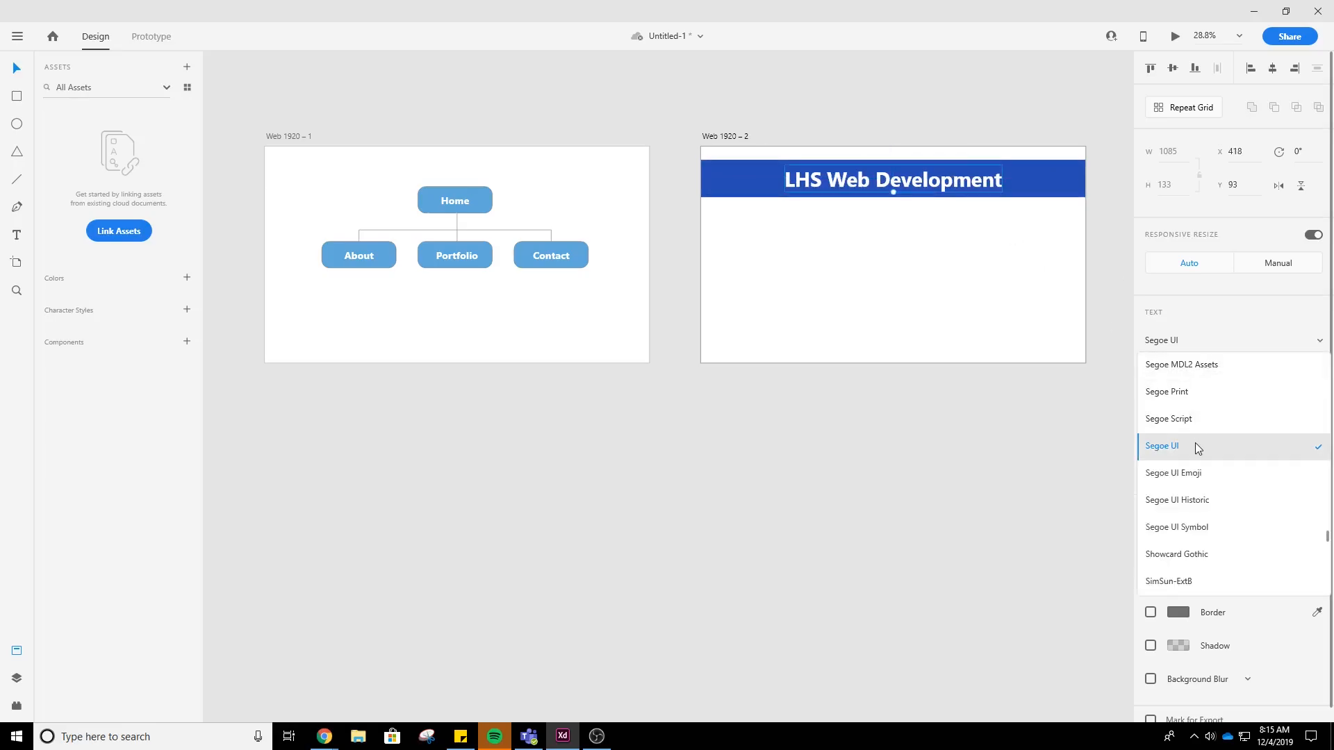
pyautogui.scroll(-10, 1197, 448)
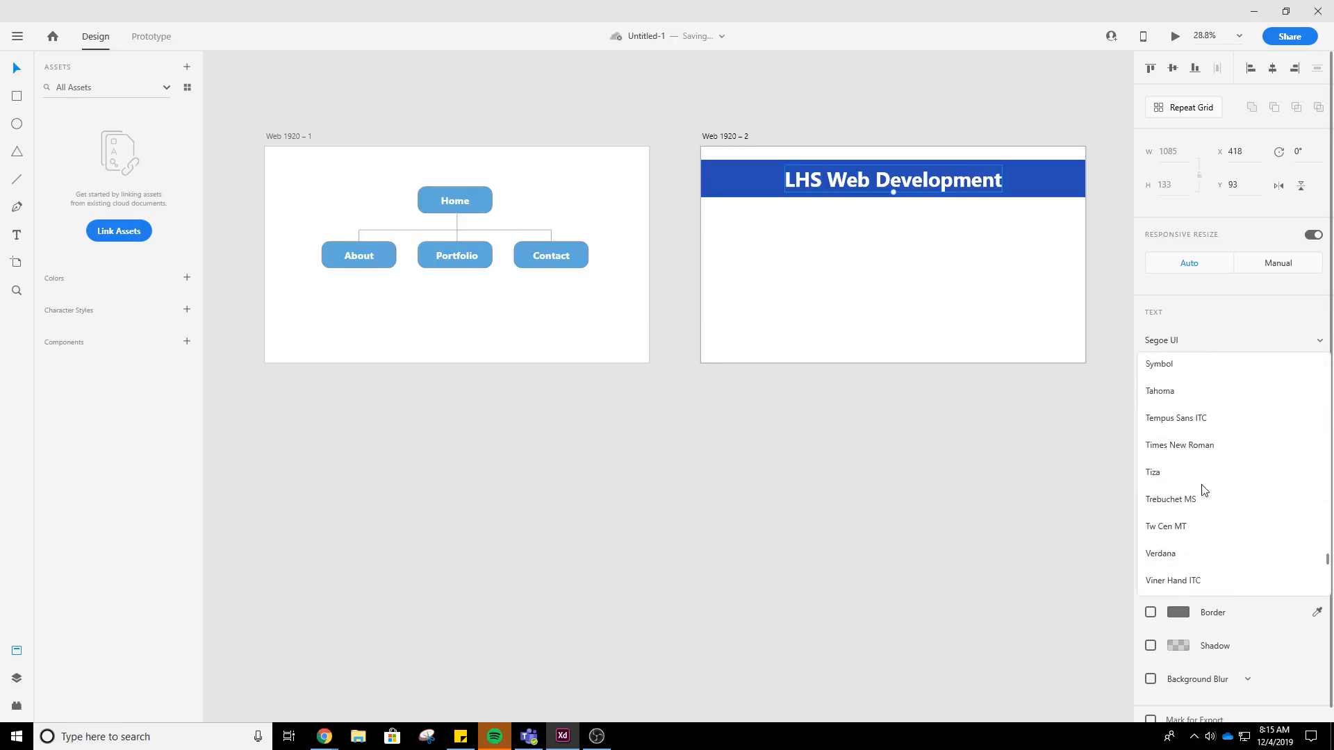
pyautogui.click(1192, 501)
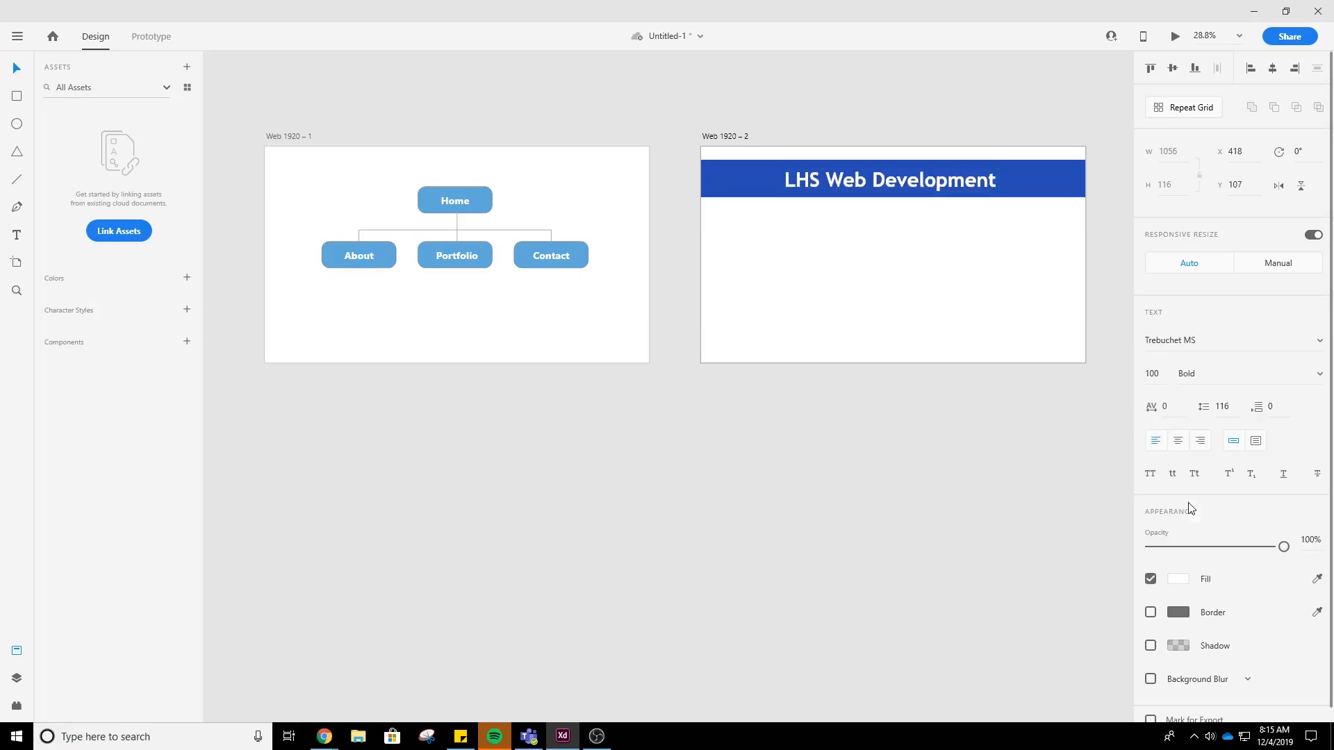
pyautogui.click(1319, 342)
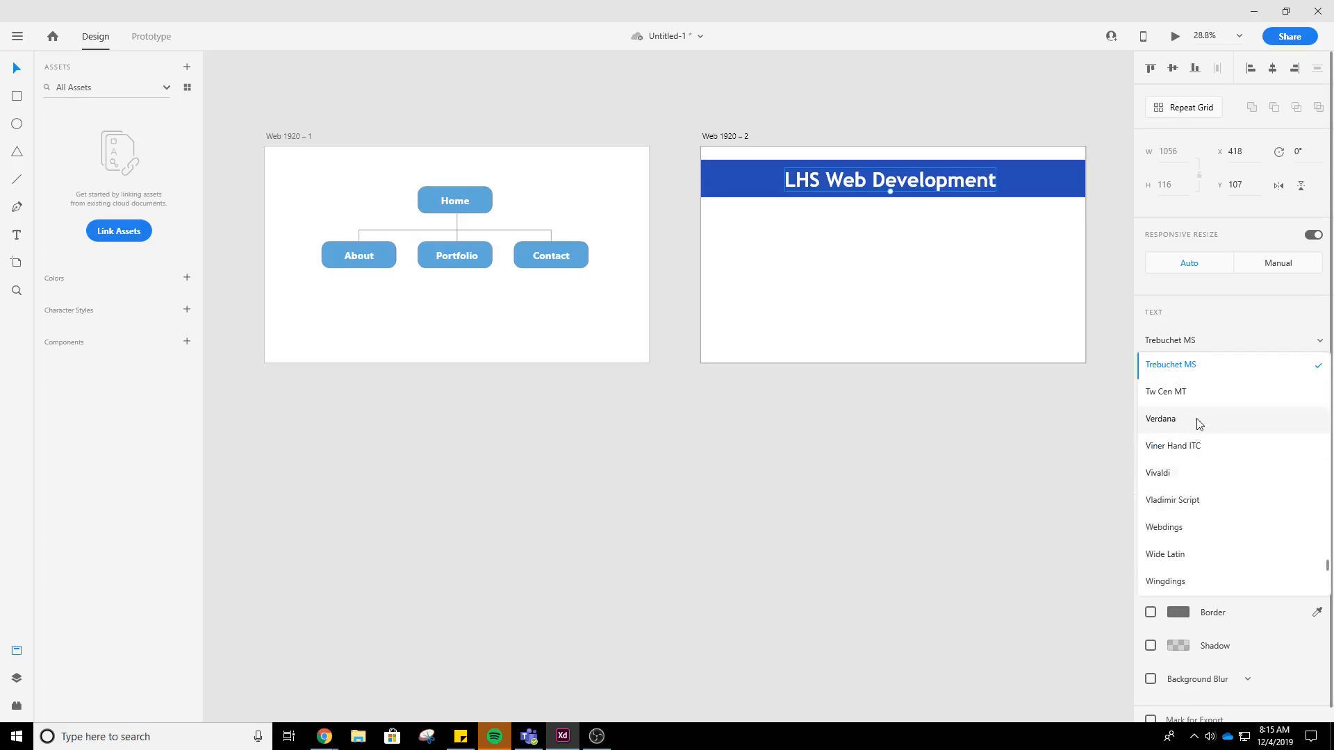
pyautogui.scroll(3, 1196, 451)
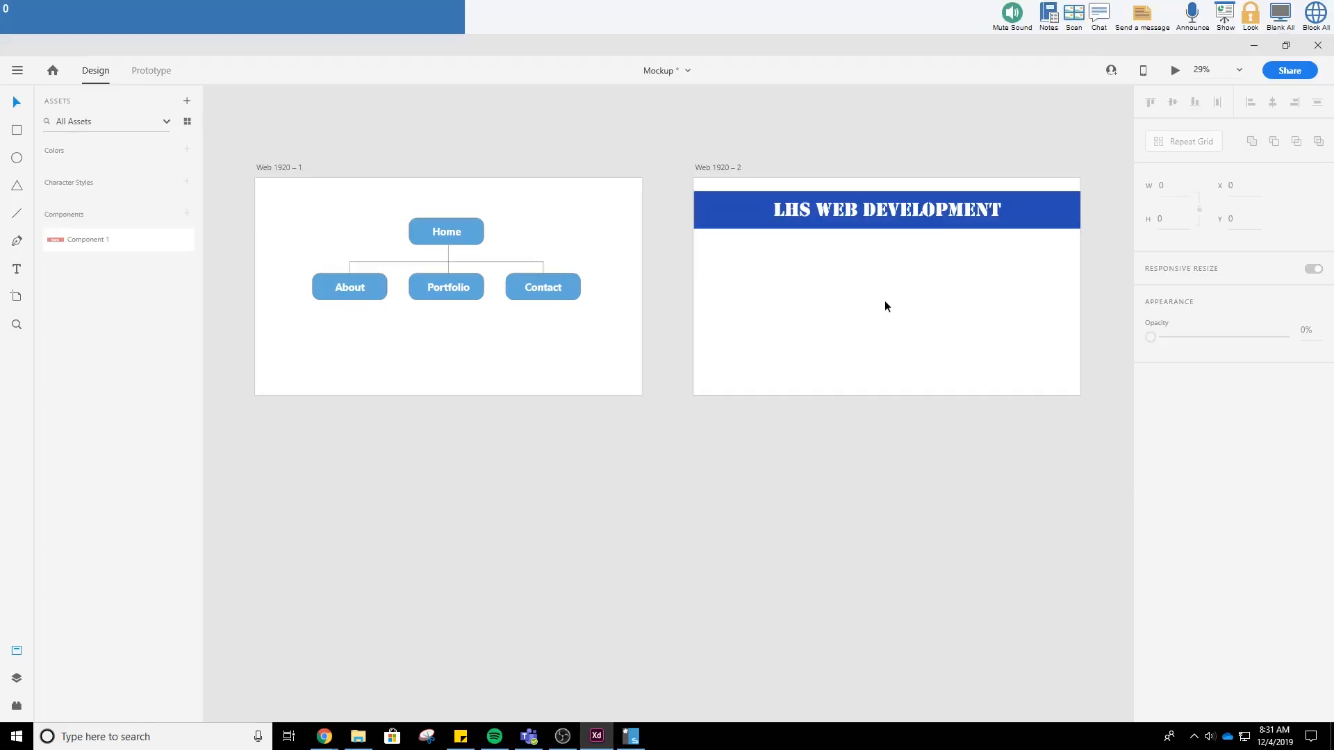
# - Change the header title's font to A Love of Thunder
pyautogui.click(932, 215)
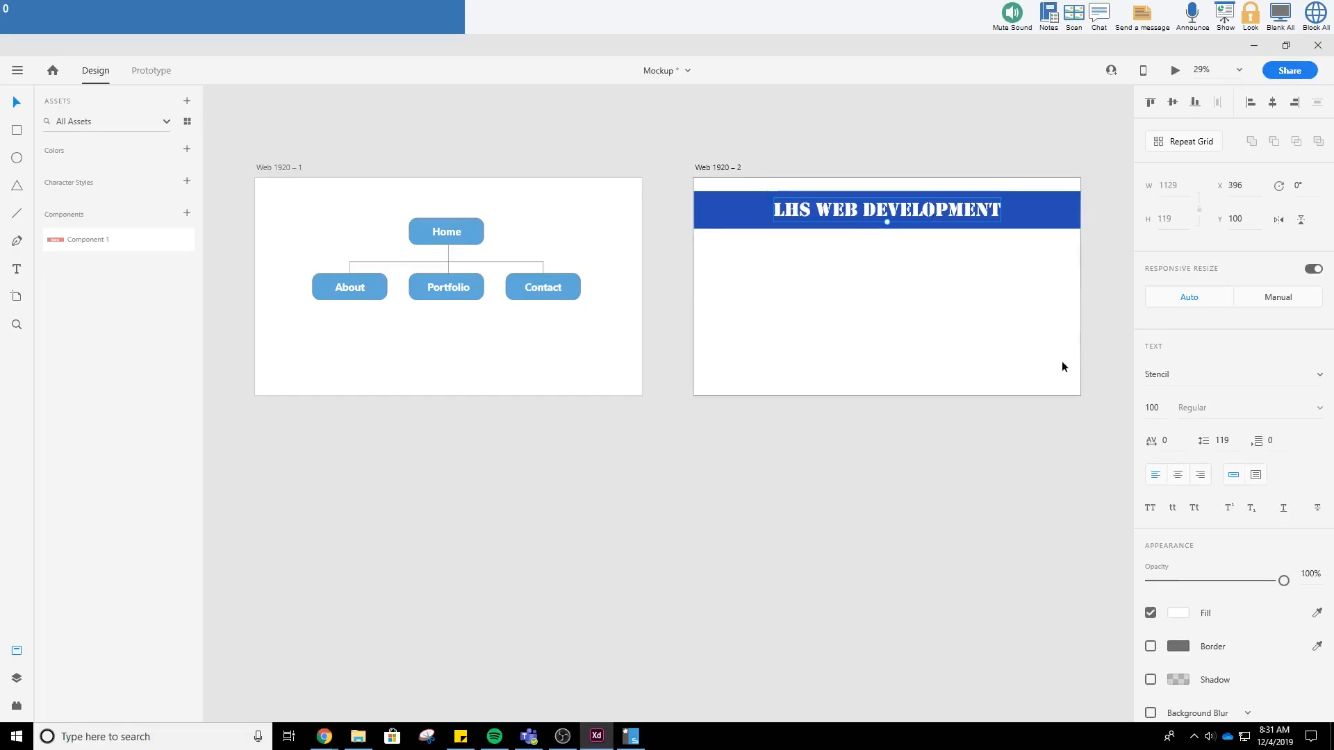
pyautogui.click(1224, 375)
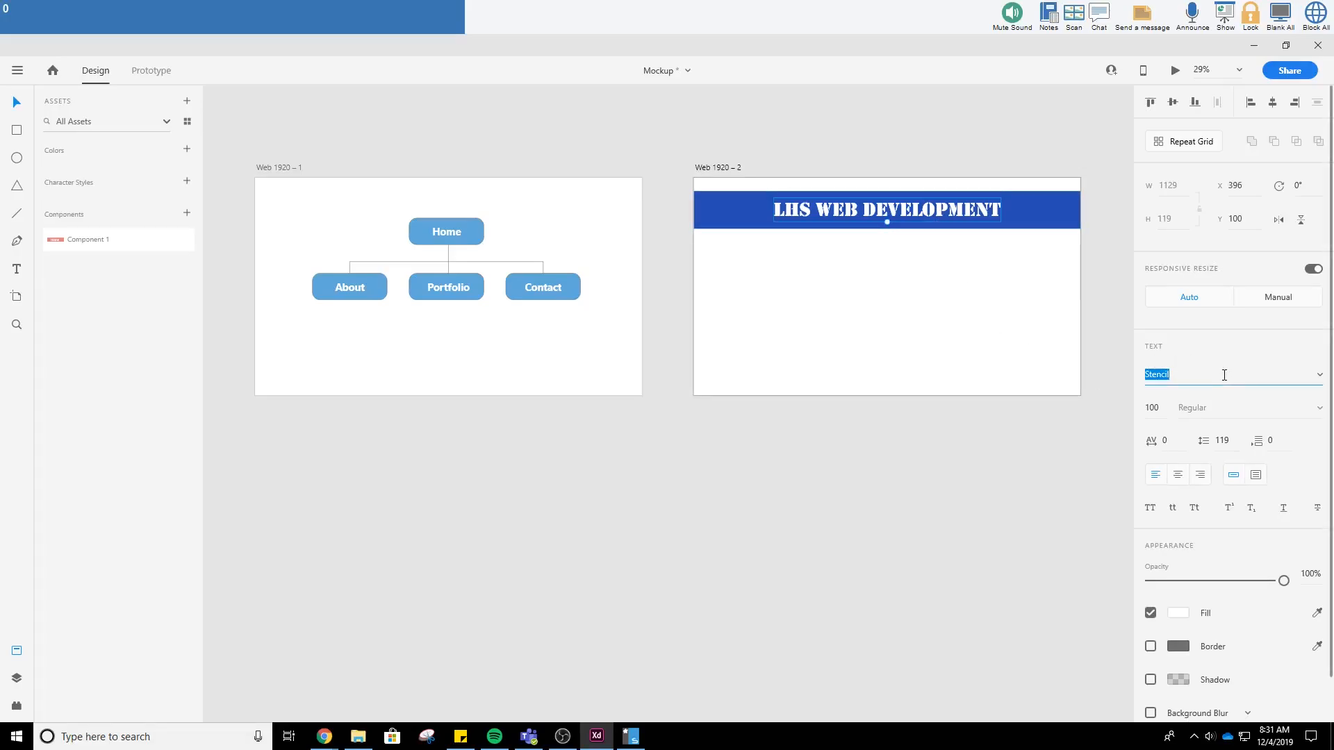
pyautogui.click(1320, 376)
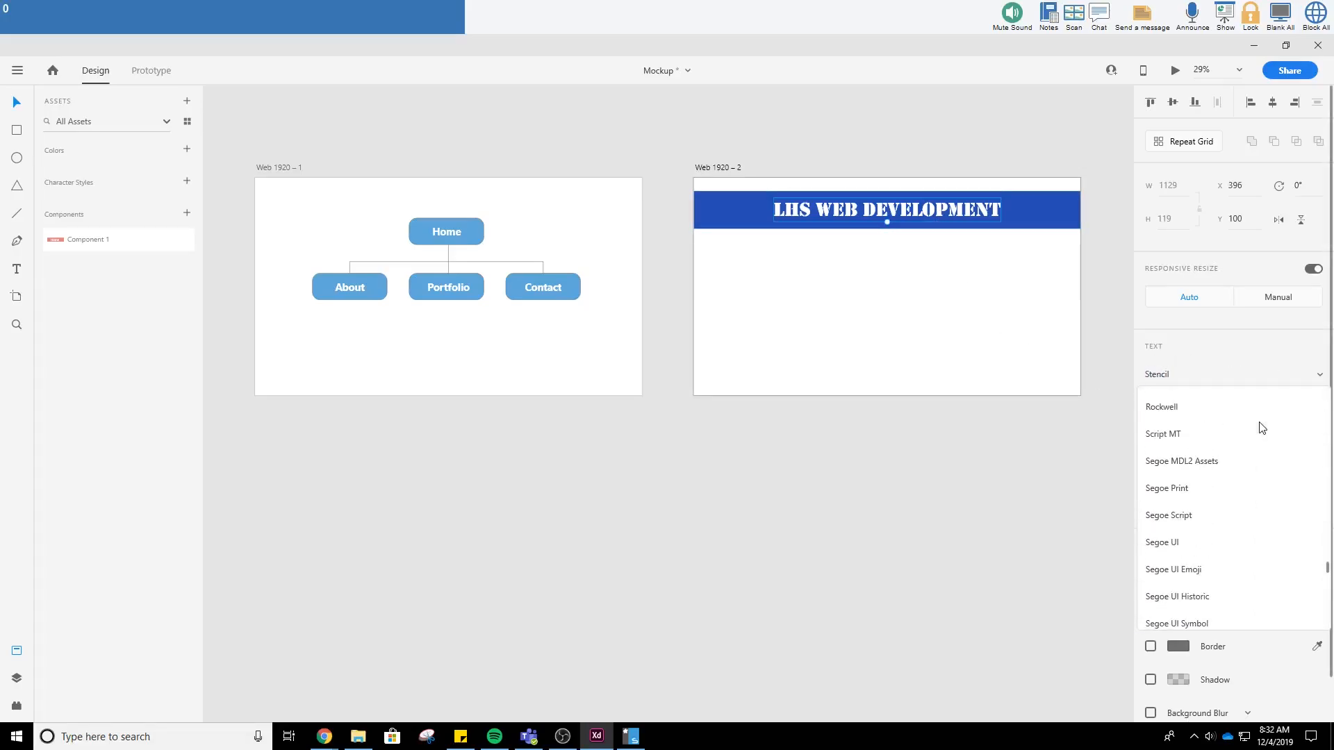
pyautogui.scroll(6, 1259, 426)
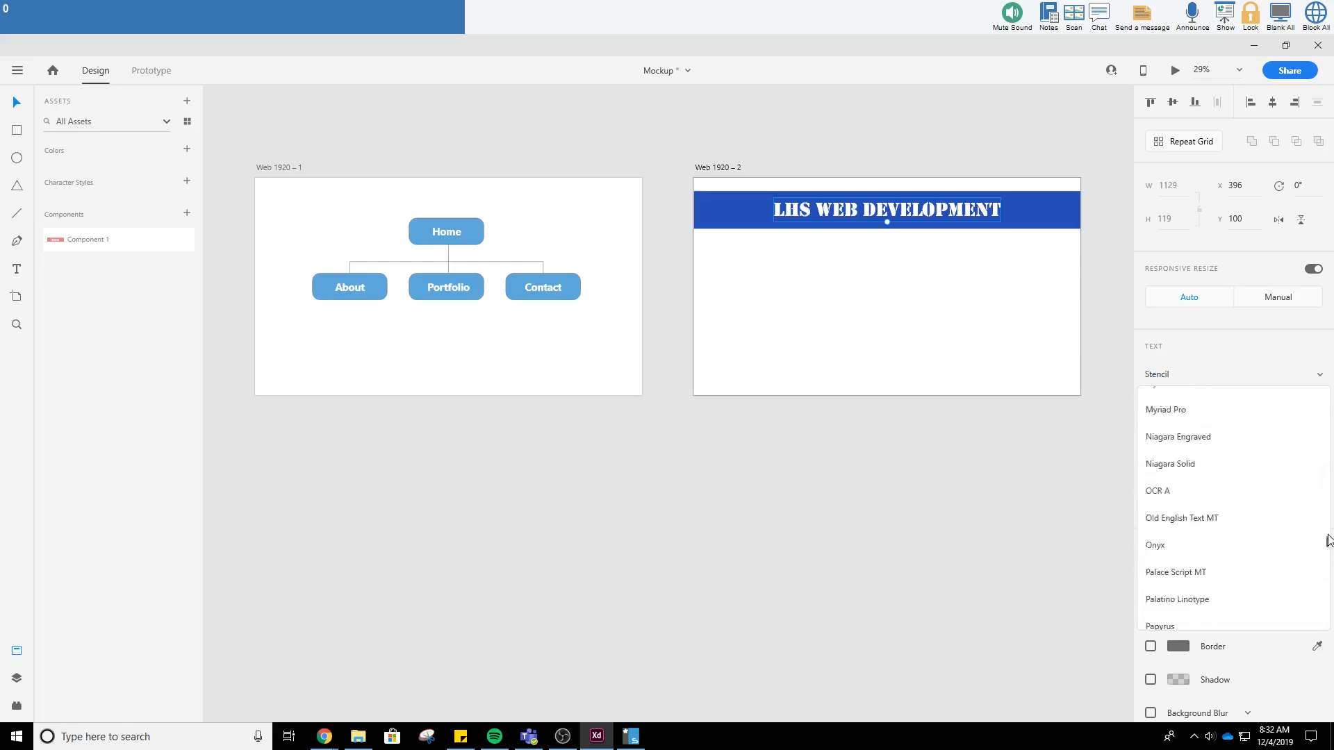
pyautogui.scroll(15, 1262, 416)
pyautogui.click(1212, 409)
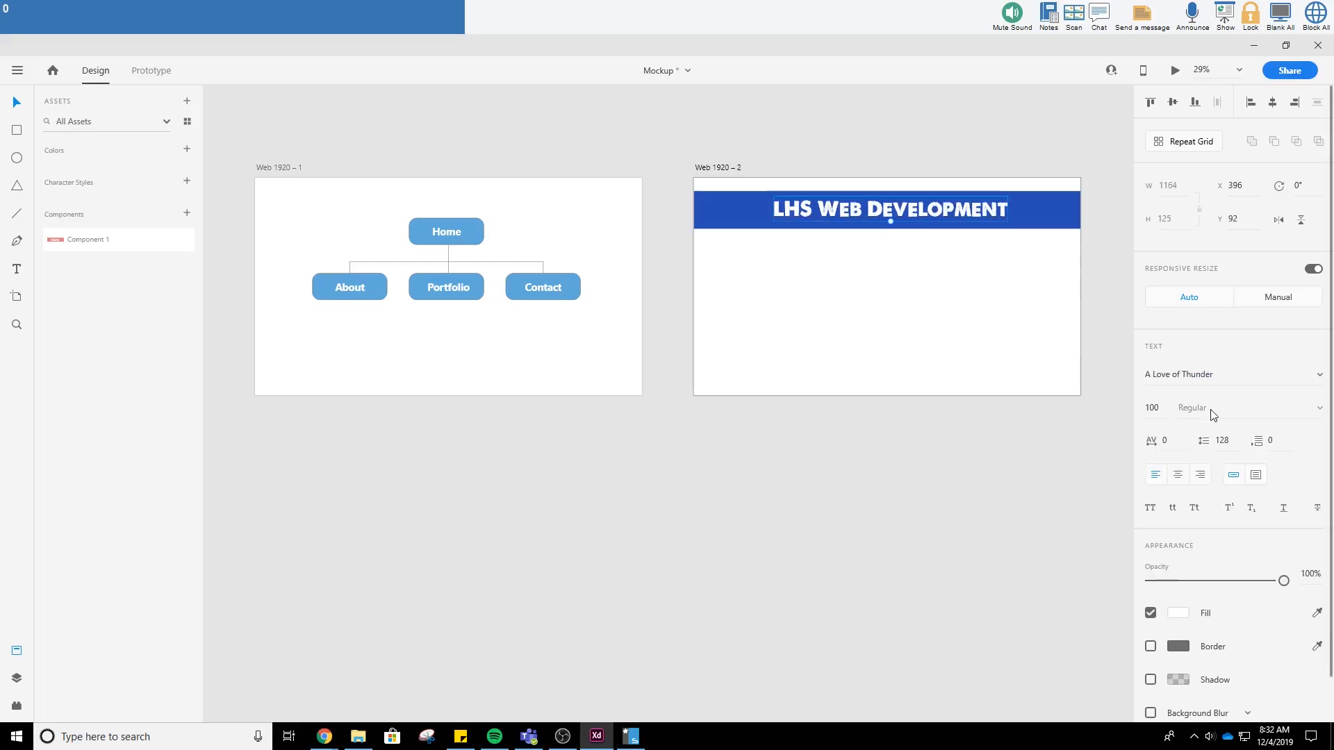
# - Try other fonts on the header title, including Arial, Bell MT and Agency FB, and return to A Love of Thunder
pyautogui.click(1247, 379)
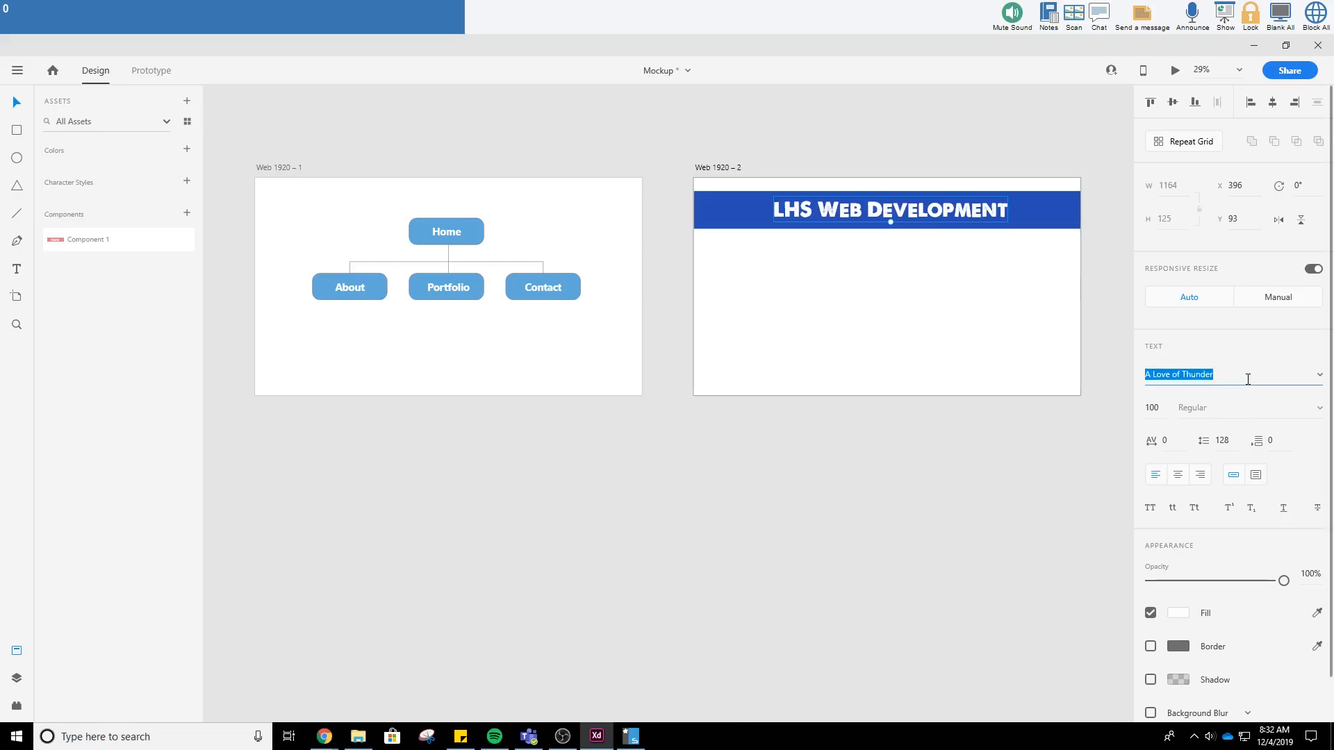
pyautogui.press('Down')
pyautogui.press('Down')
pyautogui.press('Down')
pyautogui.press('Down')
pyautogui.press('Down')
pyautogui.press('Down')
pyautogui.press('Down')
pyautogui.press('Down')
pyautogui.press('Down')
pyautogui.press('Down')
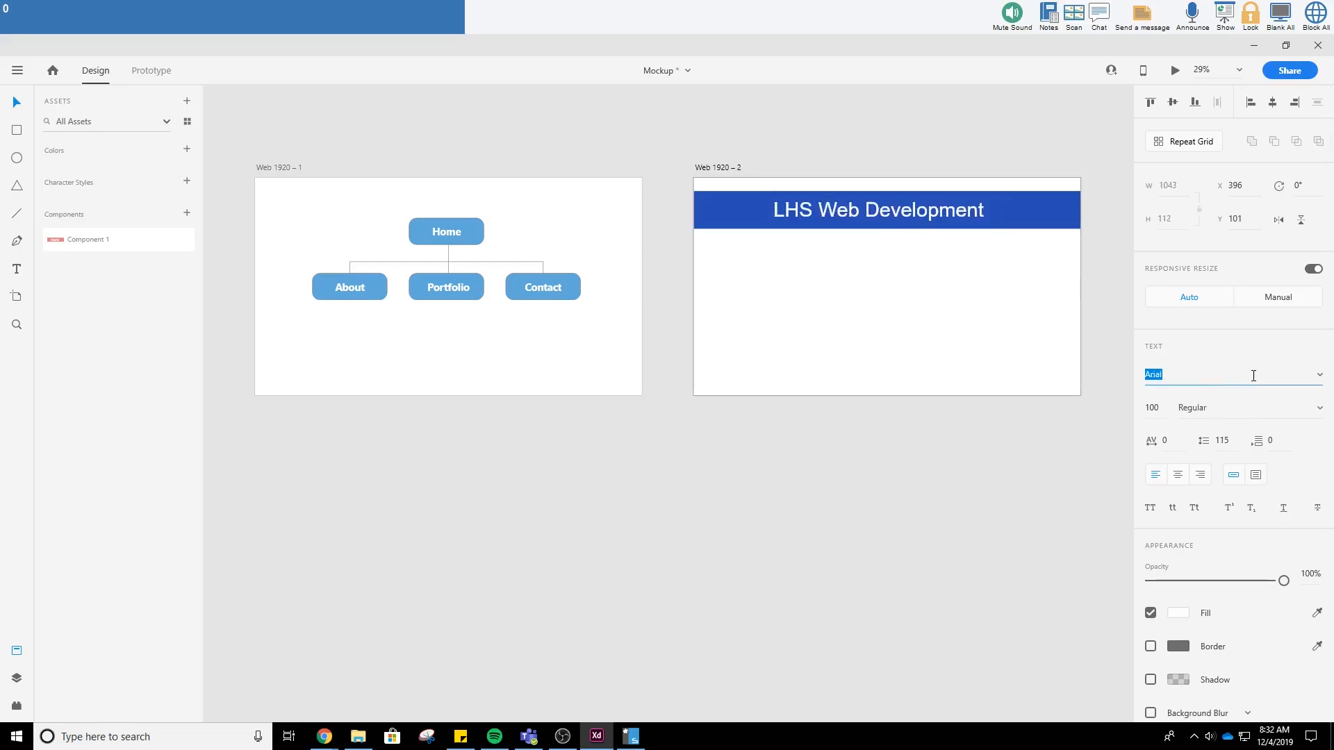
pyautogui.press('Up')
pyautogui.press('Up')
pyautogui.press('Up')
pyautogui.press('Up')
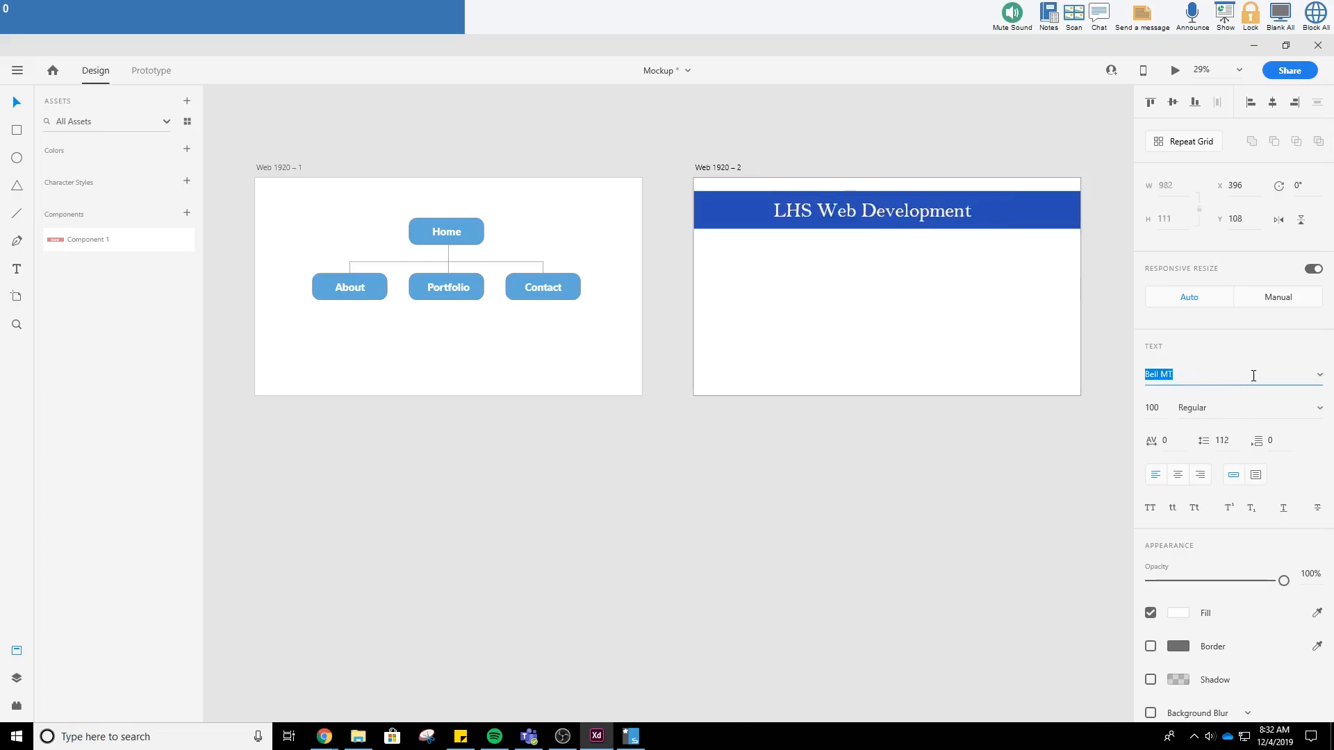
pyautogui.press('Up')
pyautogui.press('Up')
pyautogui.press('Up')
pyautogui.press('Up')
pyautogui.press('Up')
pyautogui.press('Up')
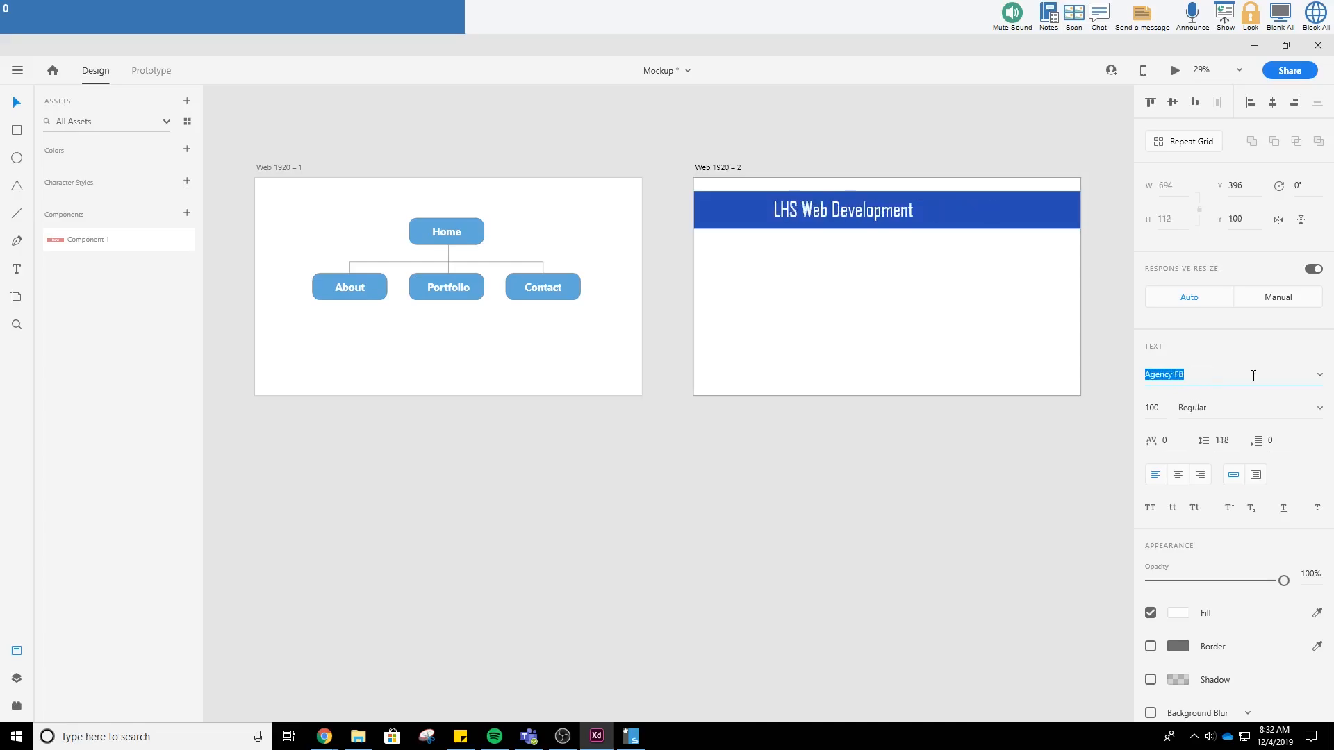
pyautogui.click(1002, 492)
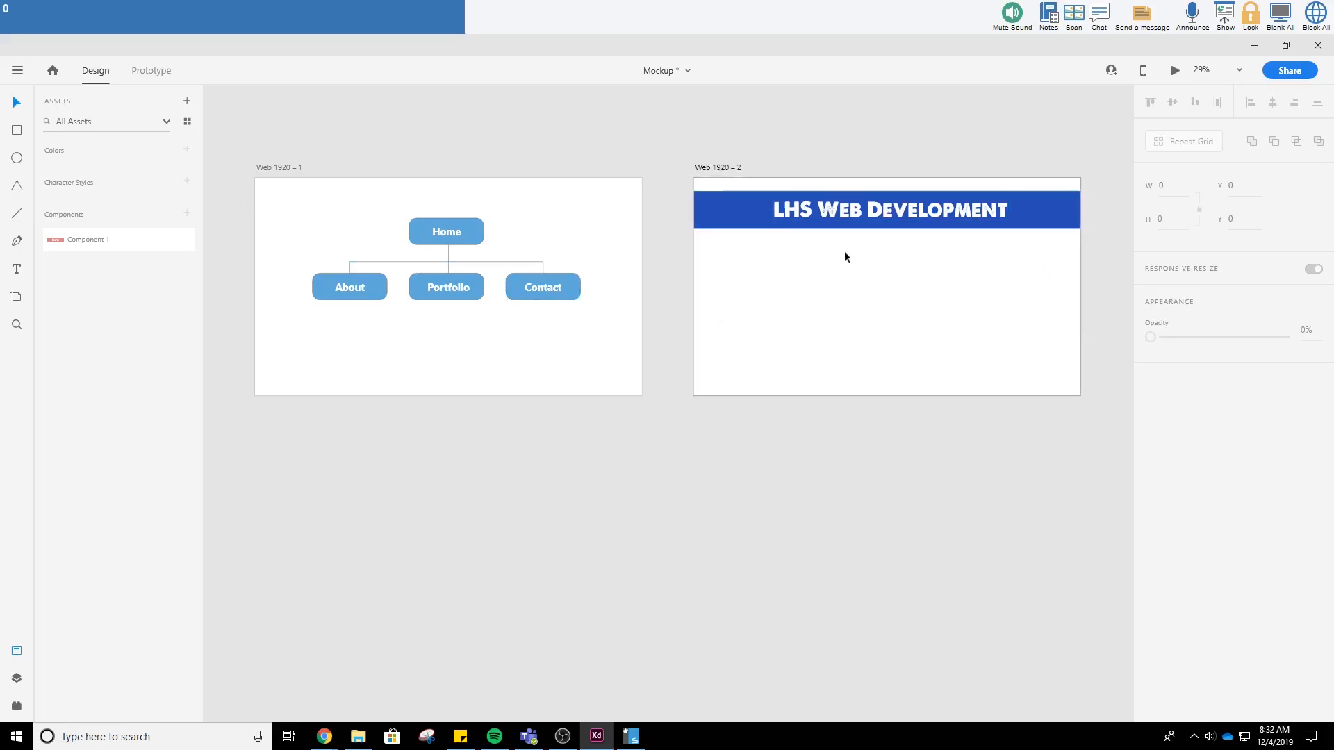
# - Check the width of the Web 1920 – 2 artboard and divide 1920 by 4 in the Calculator app
pyautogui.click(723, 173)
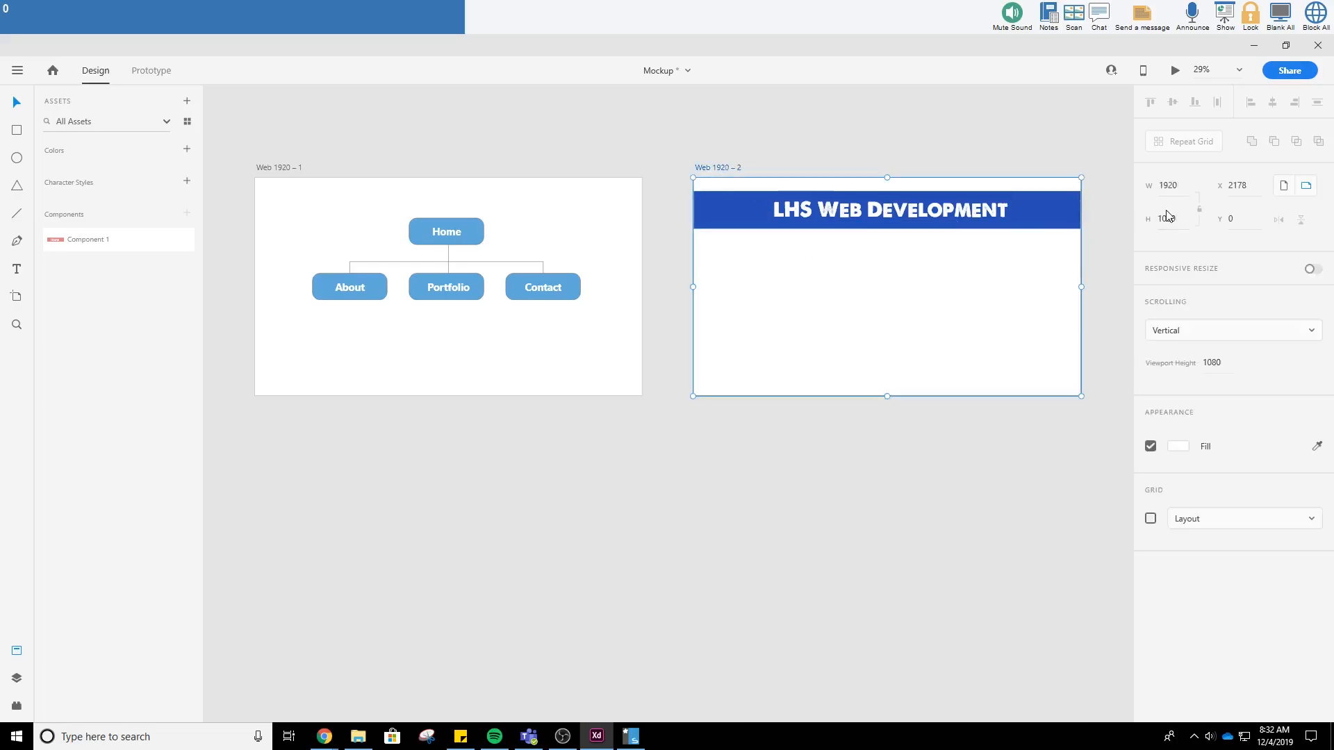
pyautogui.click(647, 289)
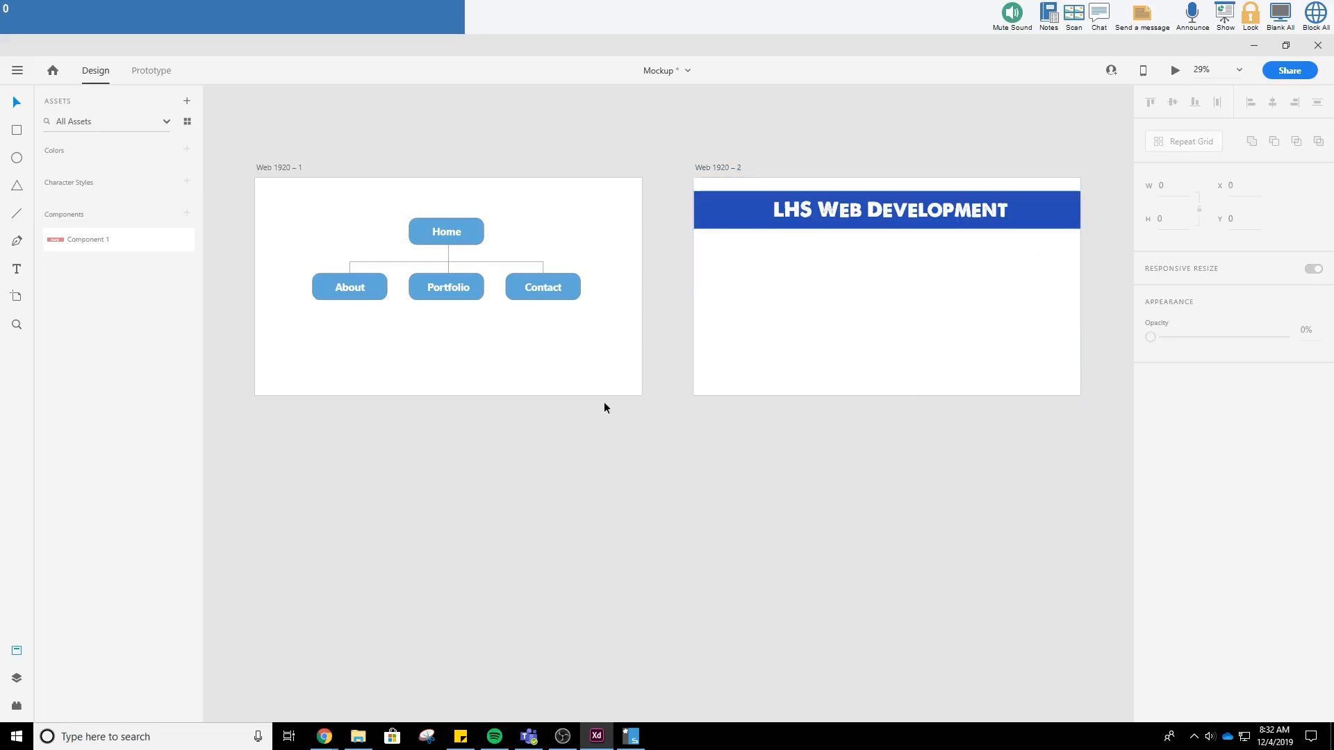
pyautogui.click(166, 737)
pyautogui.write('ca')
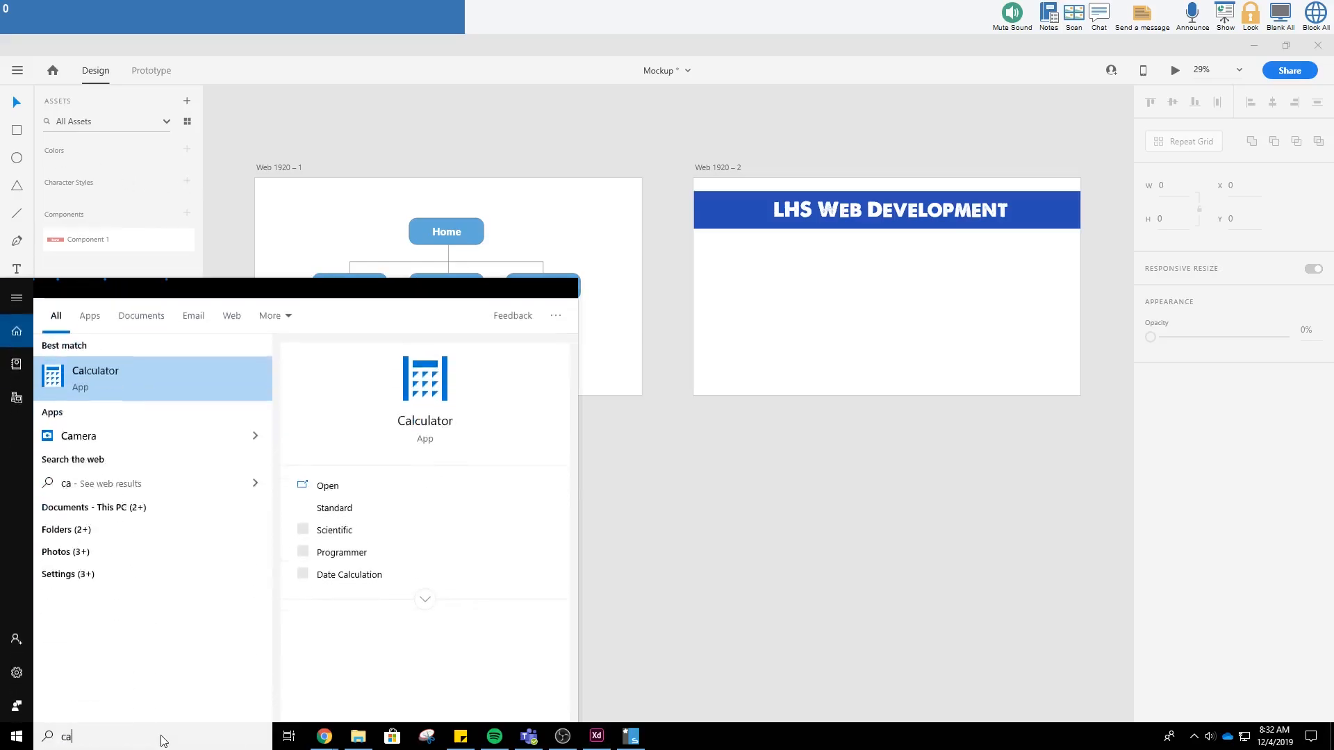
pyautogui.click(119, 375)
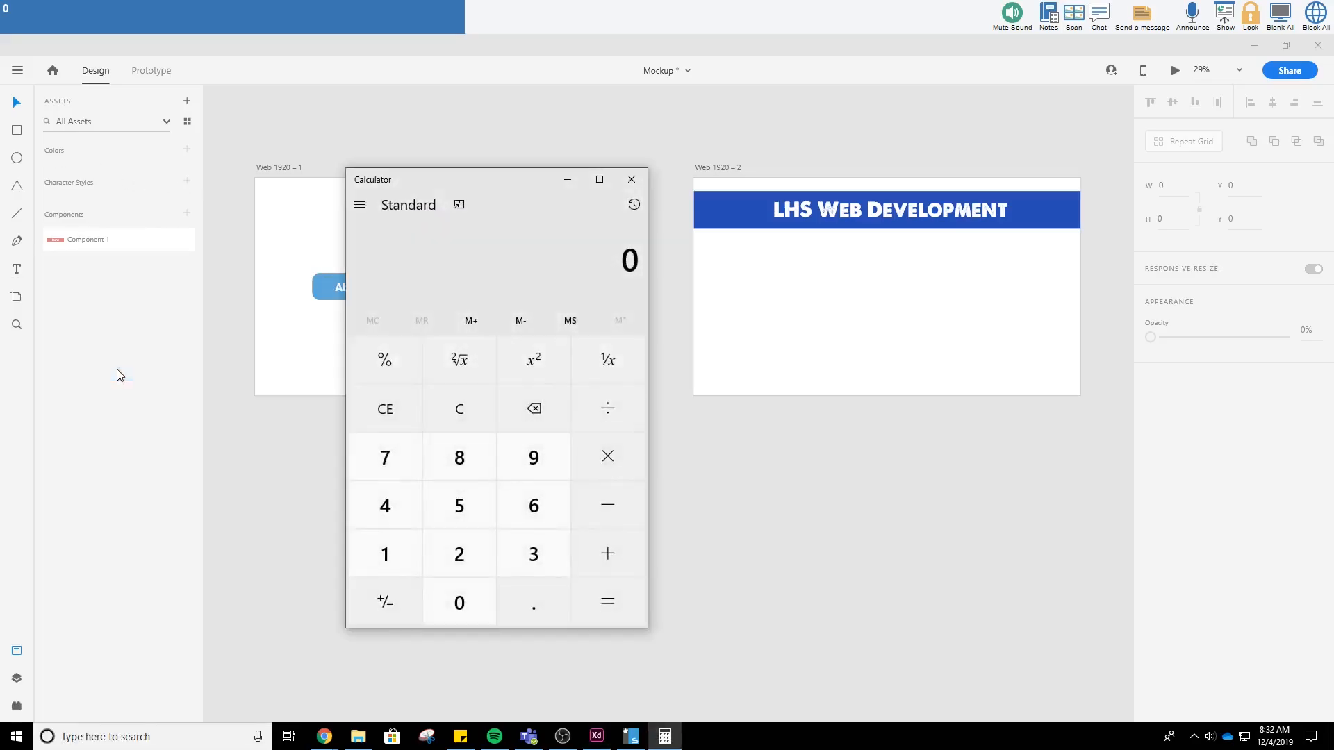
pyautogui.write('1920')
pyautogui.write('4')
pyautogui.press('Return')
pyautogui.click(632, 179)
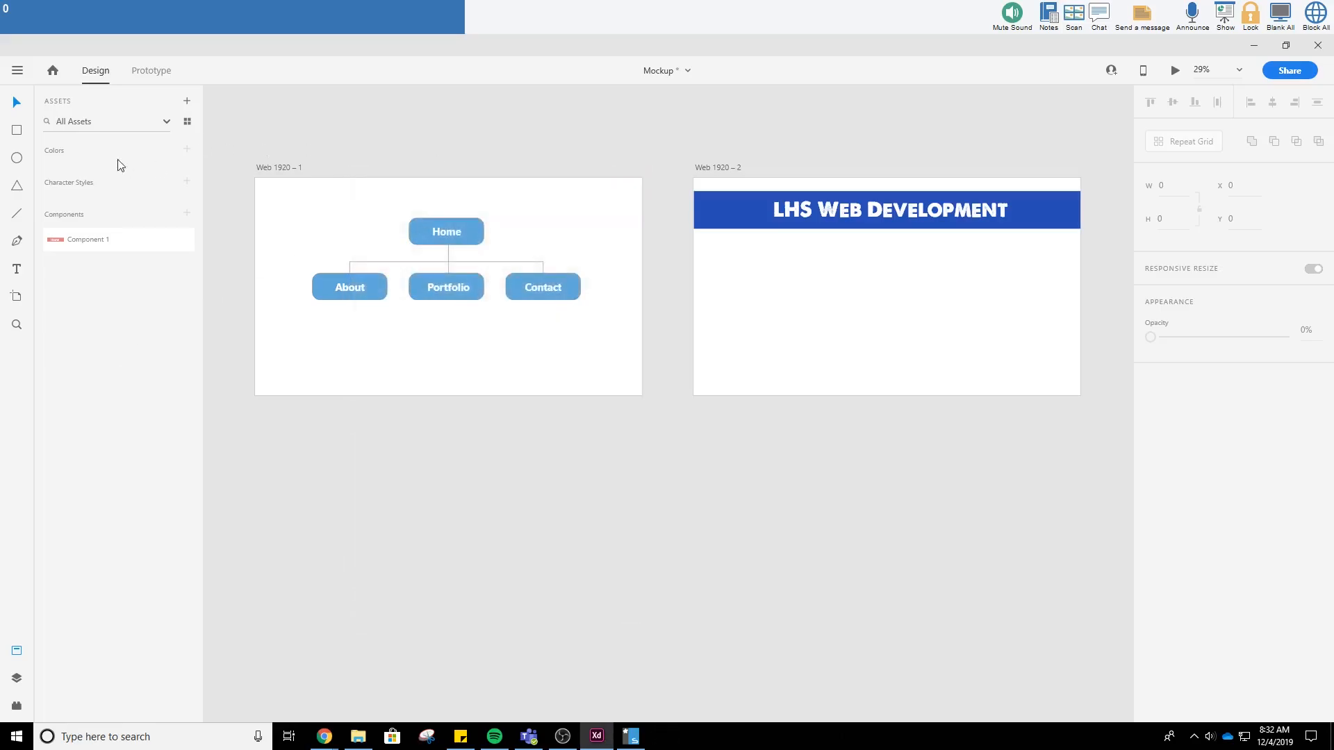
# - Draw a rectangle about 106 high directly below the header at the artboard's left edge and set its width to 480
pyautogui.click(19, 131)
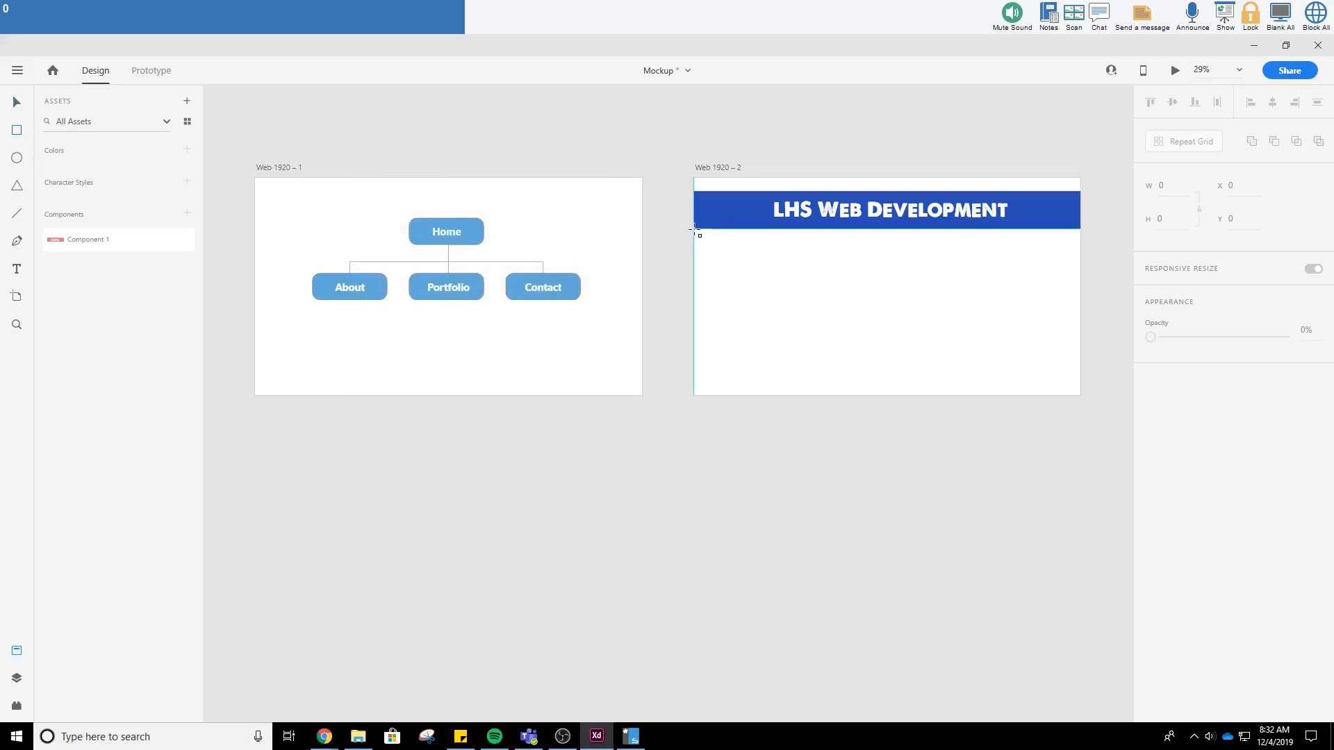
pyautogui.moveTo(695, 230)
pyautogui.mouseDown()
pyautogui.moveTo(709, 250)
pyautogui.moveTo(787, 250)
pyautogui.mouseUp()
pyautogui.click(1170, 186)
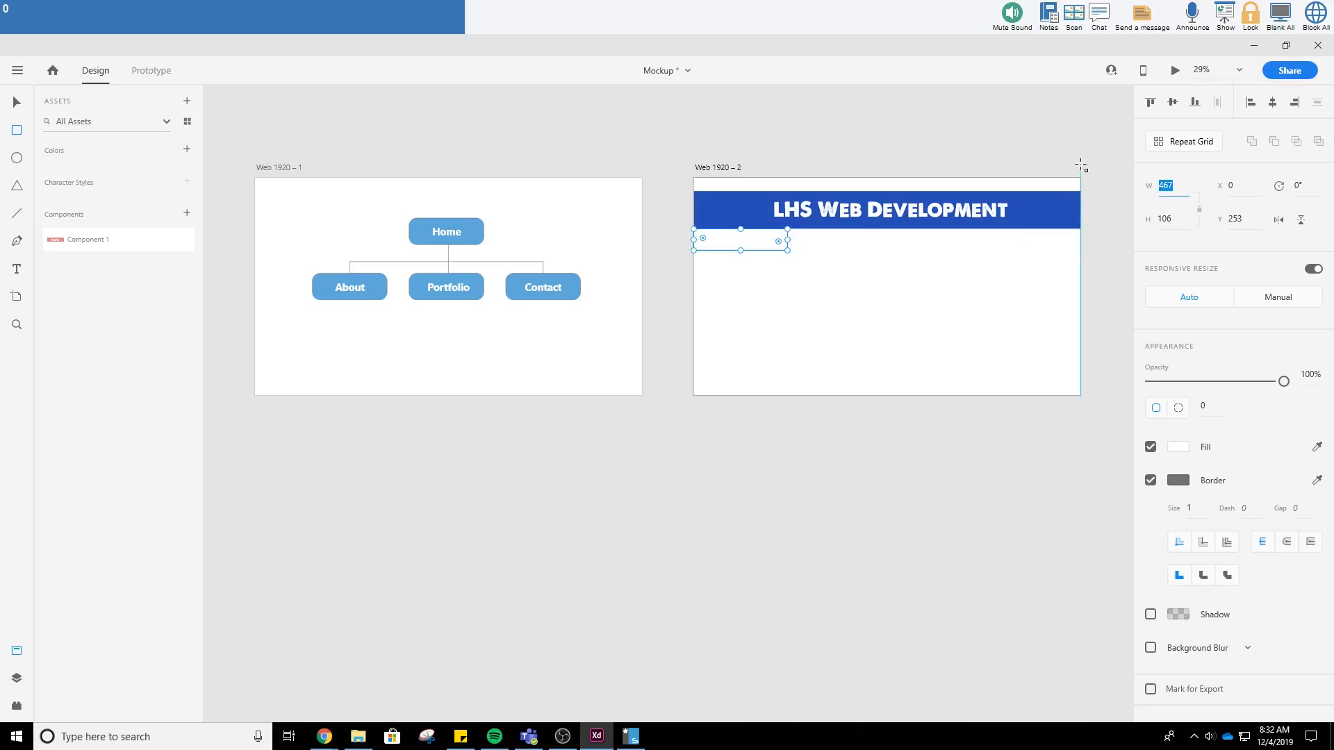
pyautogui.write('480')
pyautogui.press('Return')
pyautogui.click(10, 107)
# - Turn off the 480-wide rectangle's border and fill it with light blue #89DCF6
pyautogui.click(1151, 481)
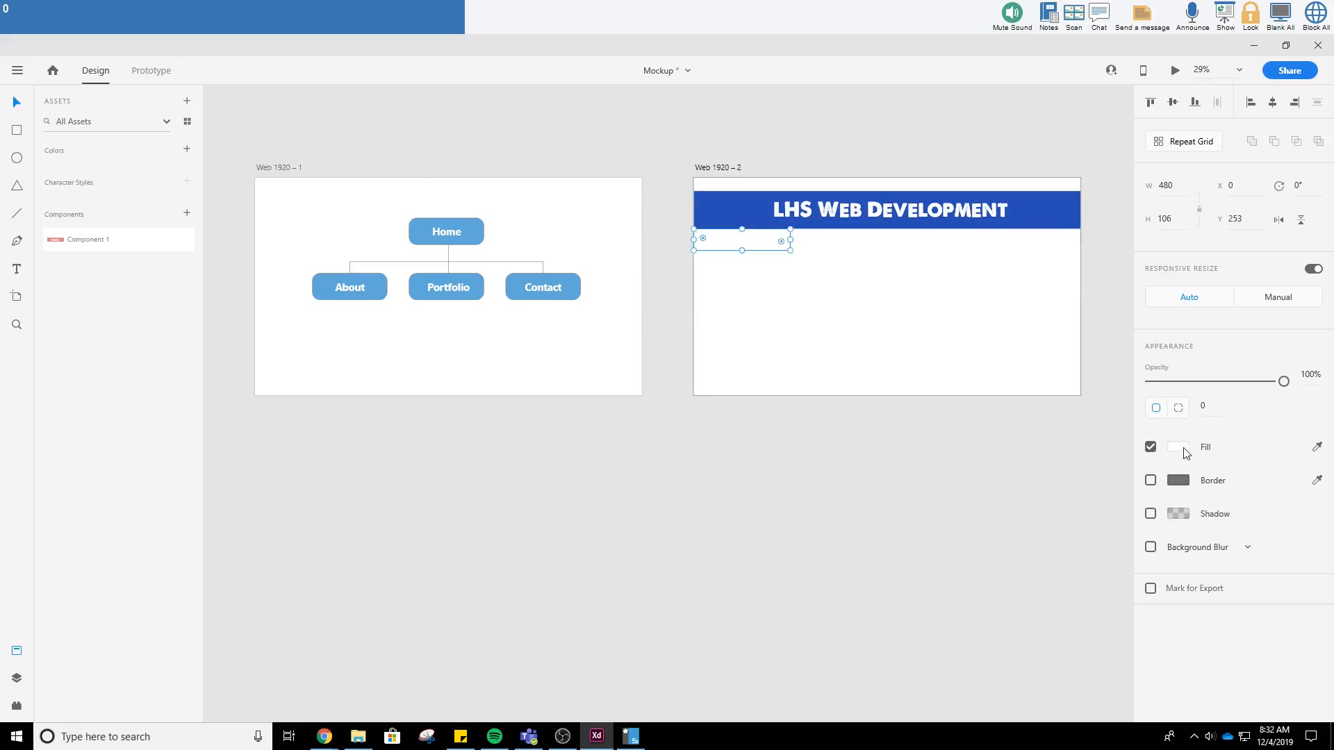
pyautogui.click(1178, 448)
pyautogui.moveTo(1108, 407); pyautogui.dragTo(1022, 368)
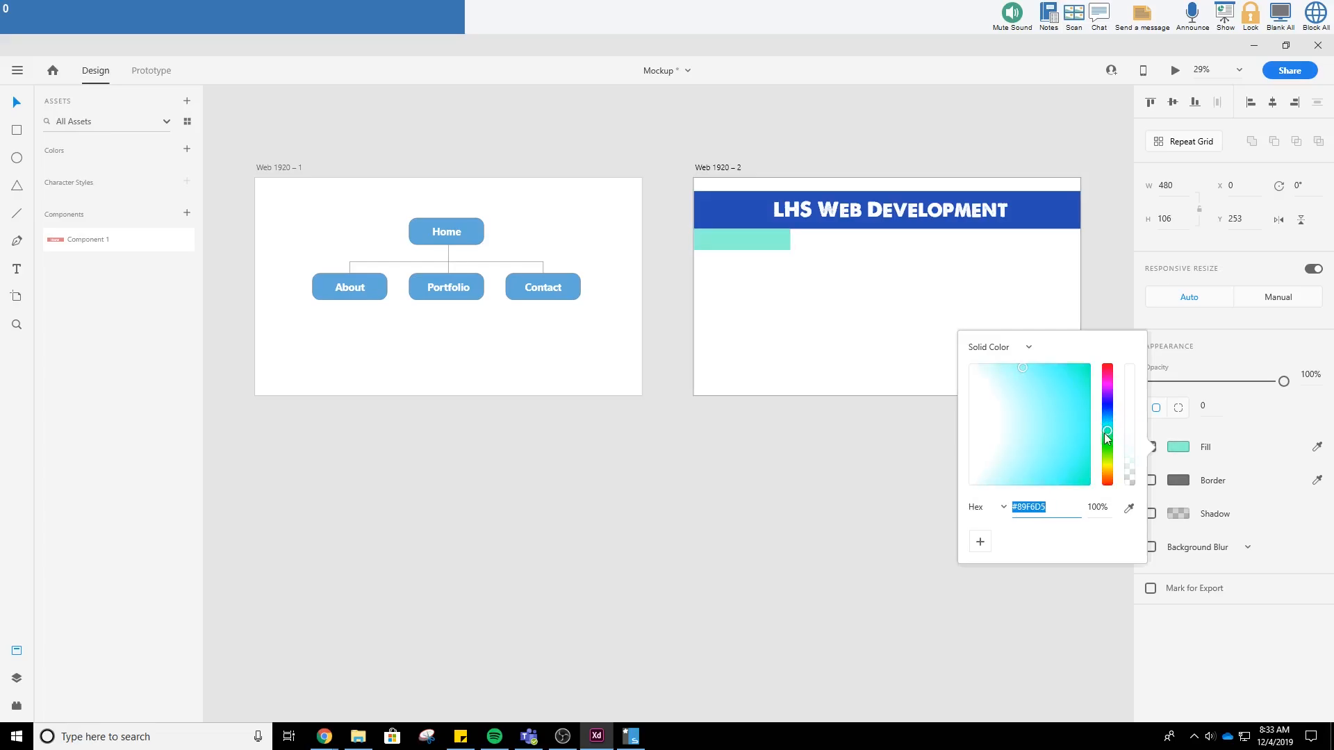
pyautogui.moveTo(1109, 431); pyautogui.dragTo(1109, 417)
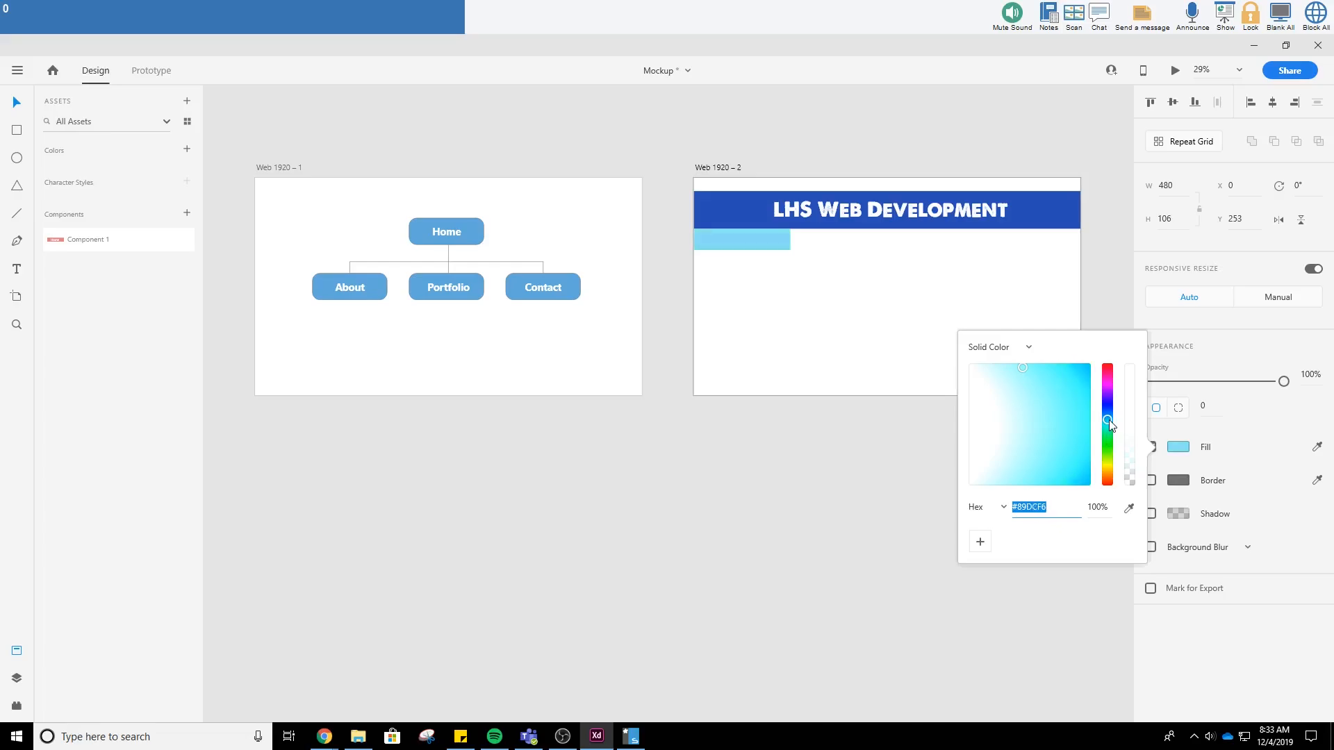
# - Add the text "Home" and move it onto the light blue rectangle below the header
pyautogui.click(849, 500)
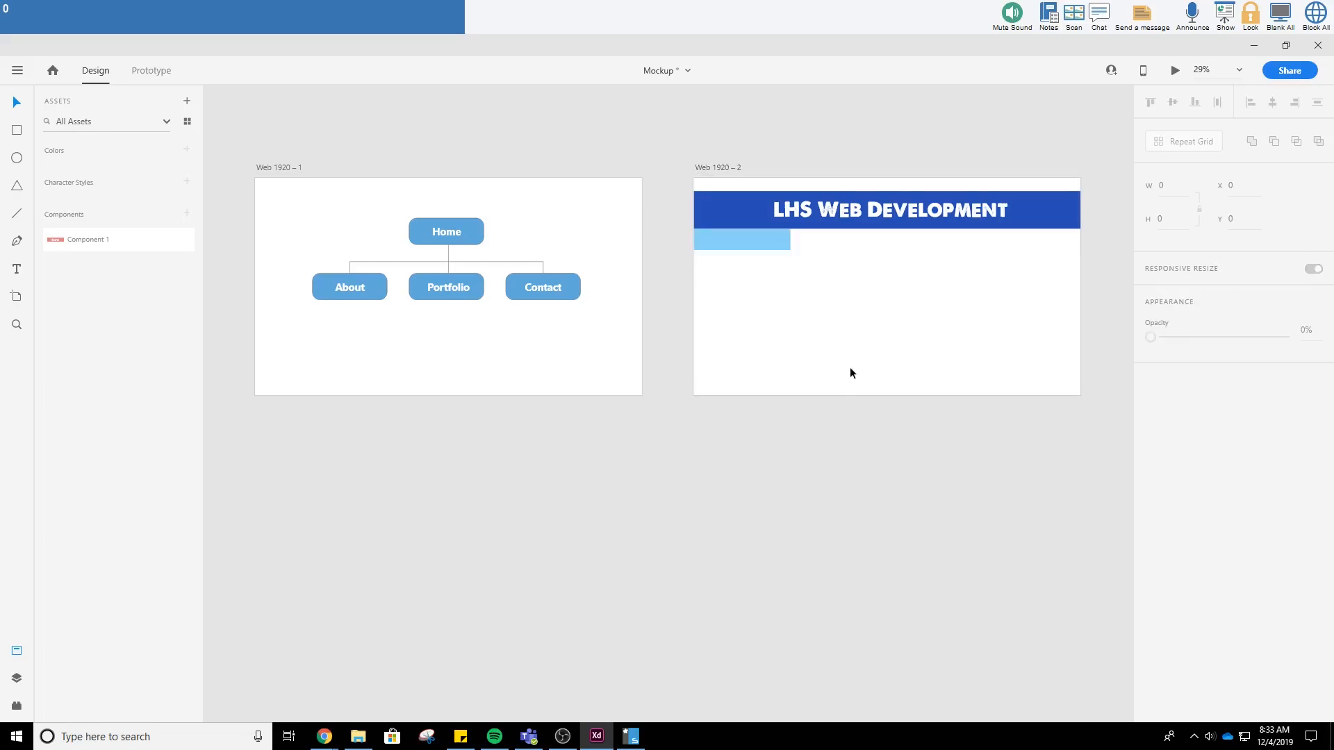
pyautogui.click(750, 244)
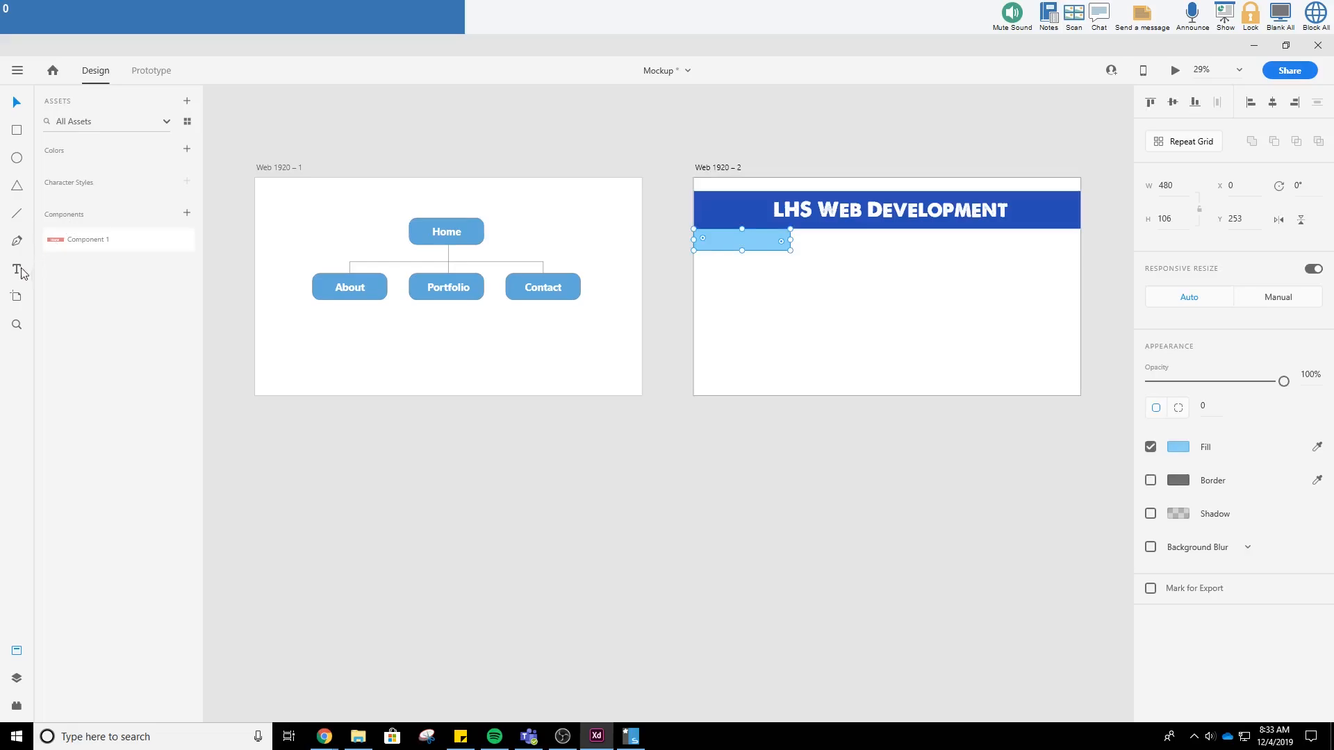
pyautogui.click(736, 243)
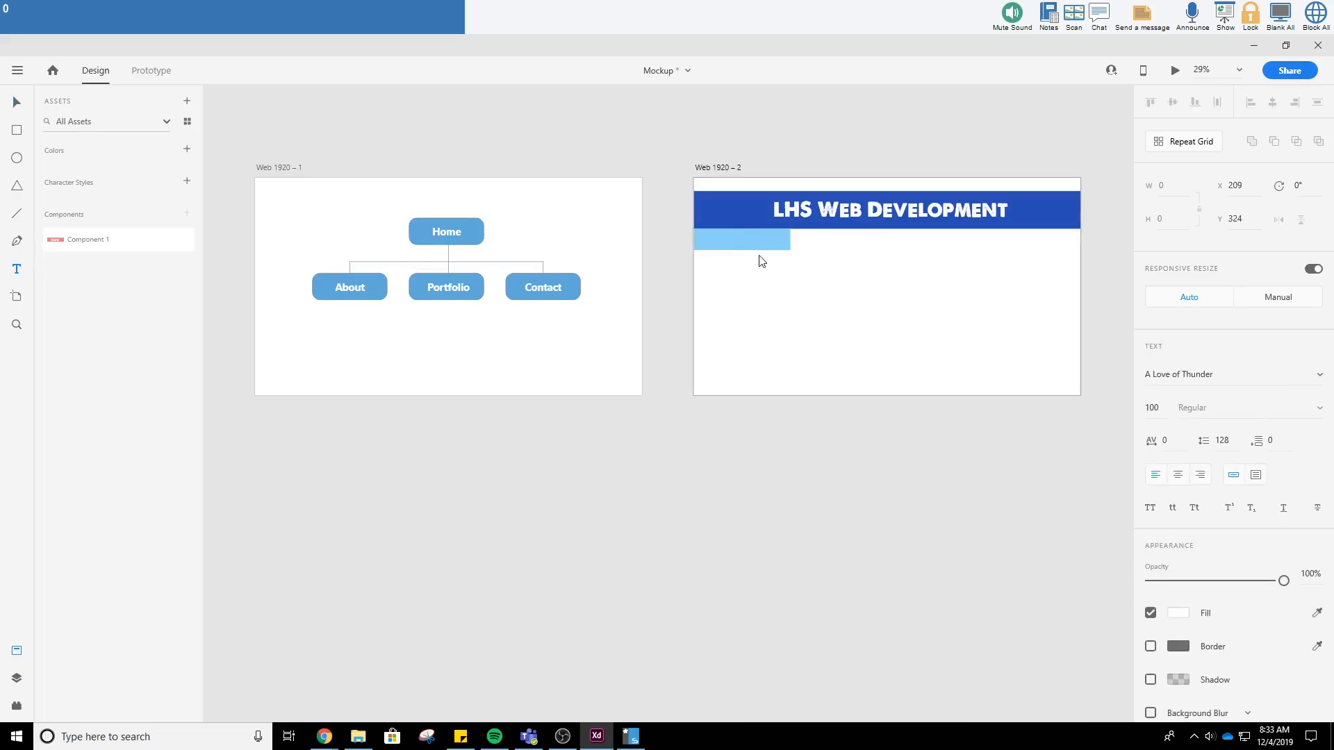
pyautogui.write('Home')
pyautogui.click(17, 102)
pyautogui.moveTo(768, 238); pyautogui.dragTo(743, 242)
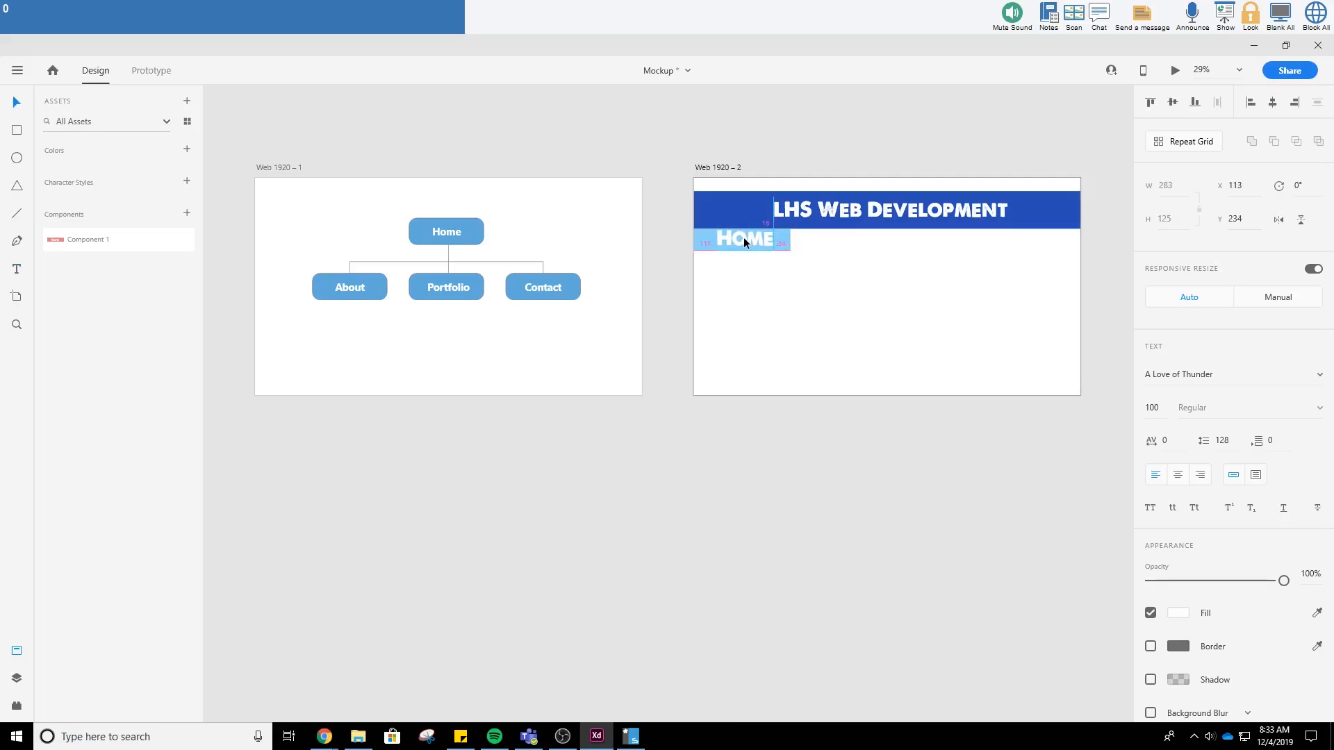
# - Change the font of the "Home" navigation label to Calibri
pyautogui.click(1242, 380)
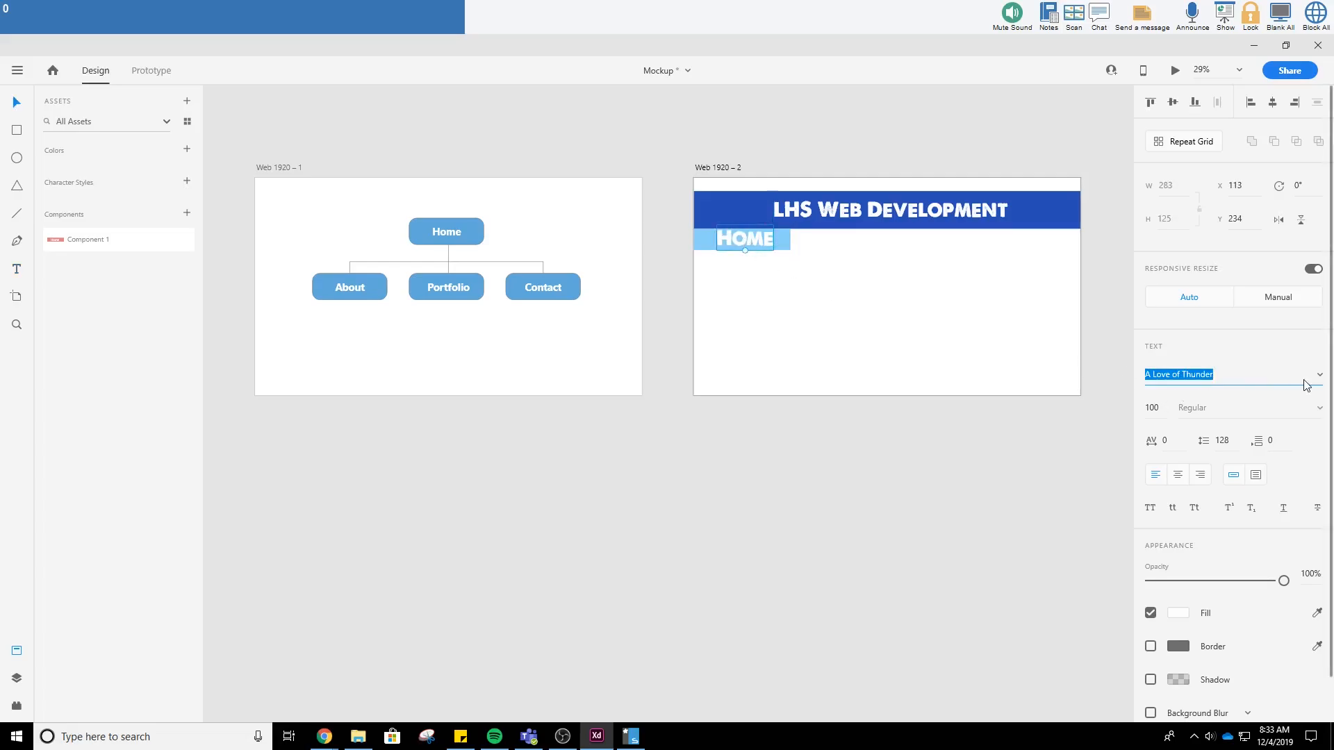
pyautogui.write('Cont')
pyautogui.write('a')
pyautogui.press('Return')
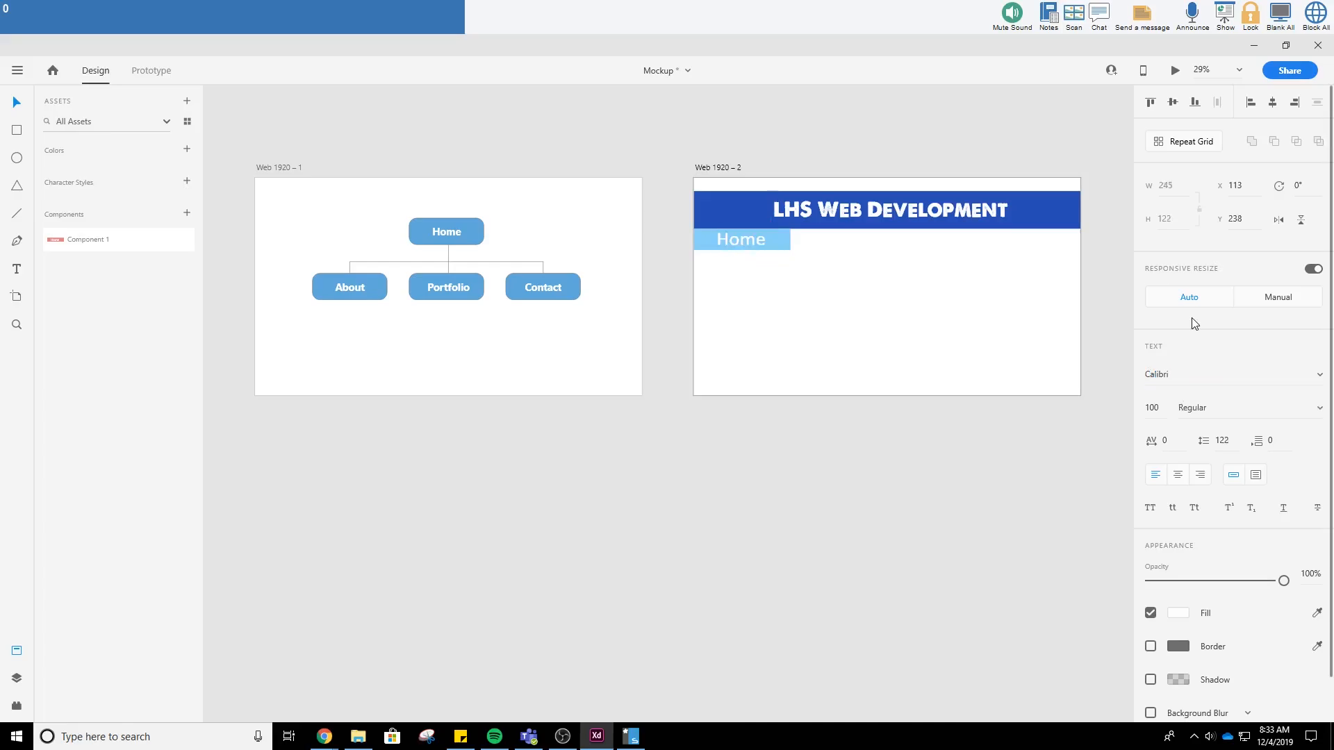
pyautogui.click(543, 489)
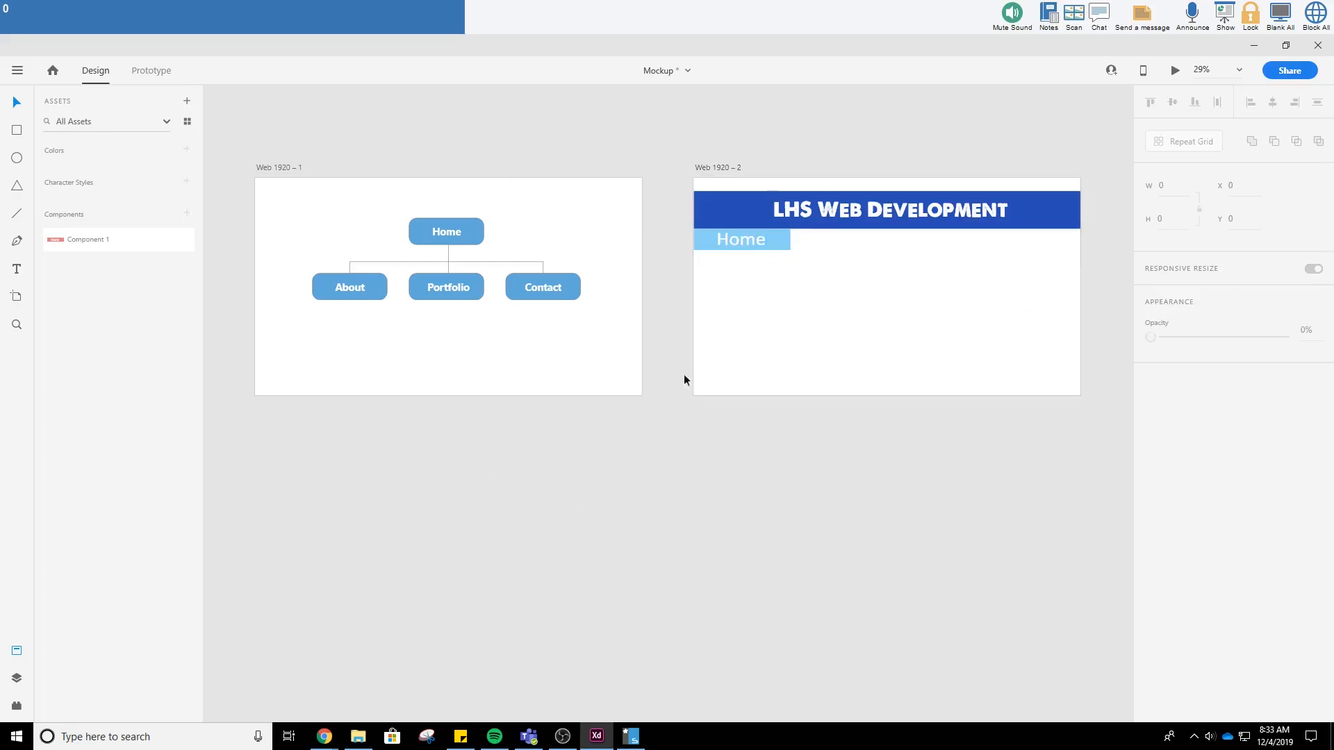
# - Group the "Home" label with the light blue rectangle behind it
pyautogui.click(752, 241)
pyautogui.click(769, 308)
pyautogui.click(742, 243)
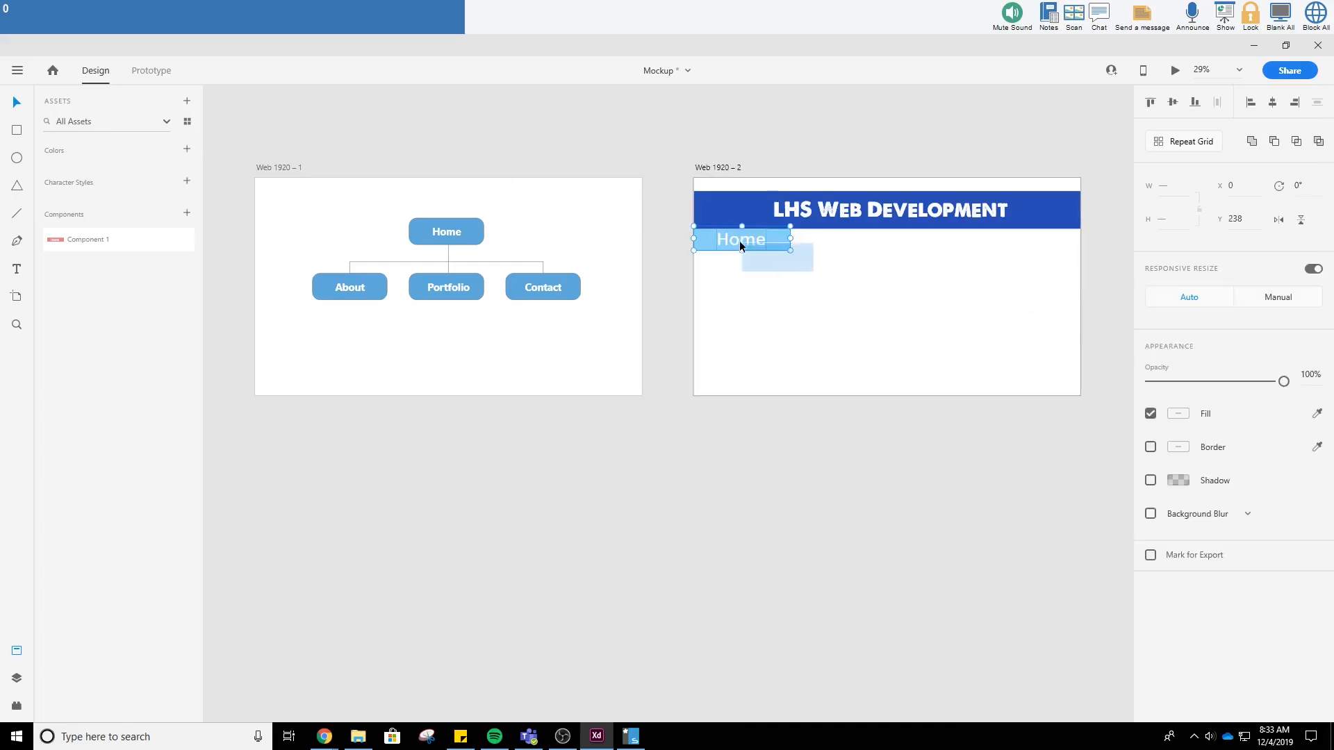
pyautogui.moveTo(797, 277); pyautogui.dragTo(742, 236)
pyautogui.rightClick(778, 243)
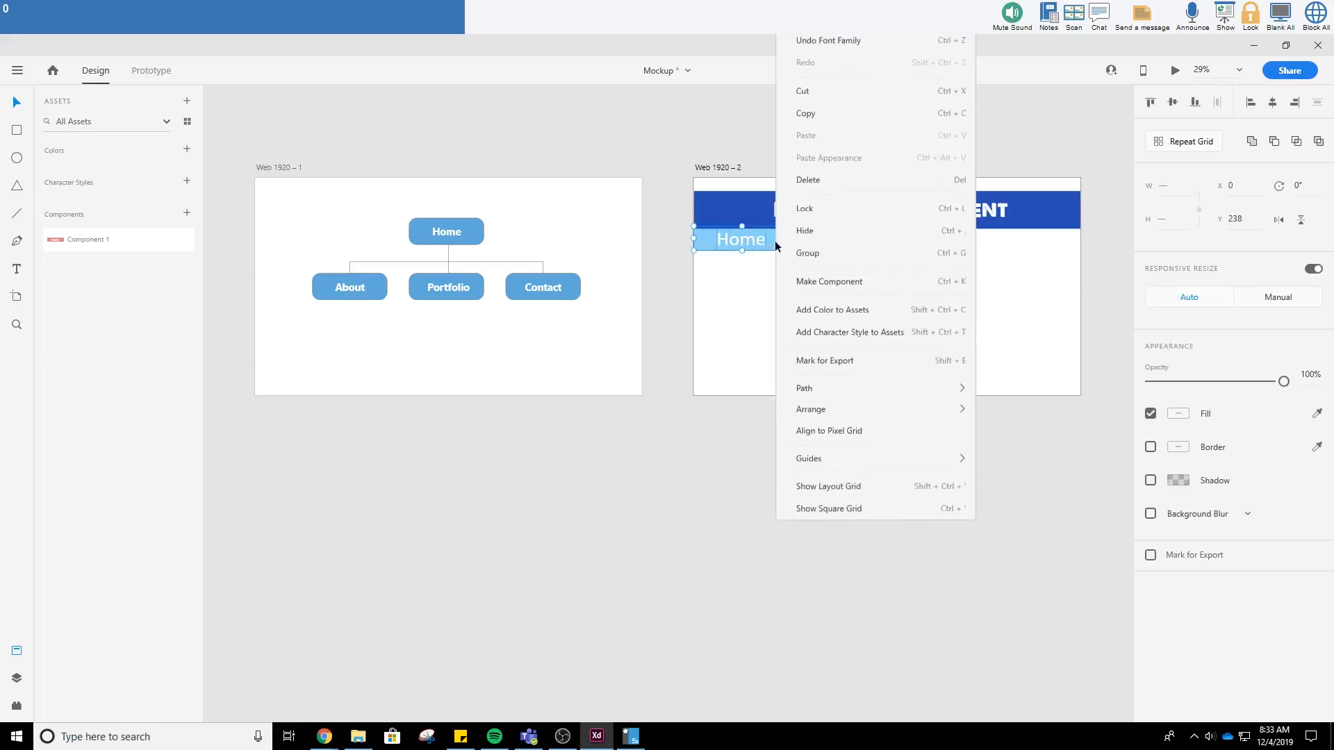
pyautogui.click(819, 259)
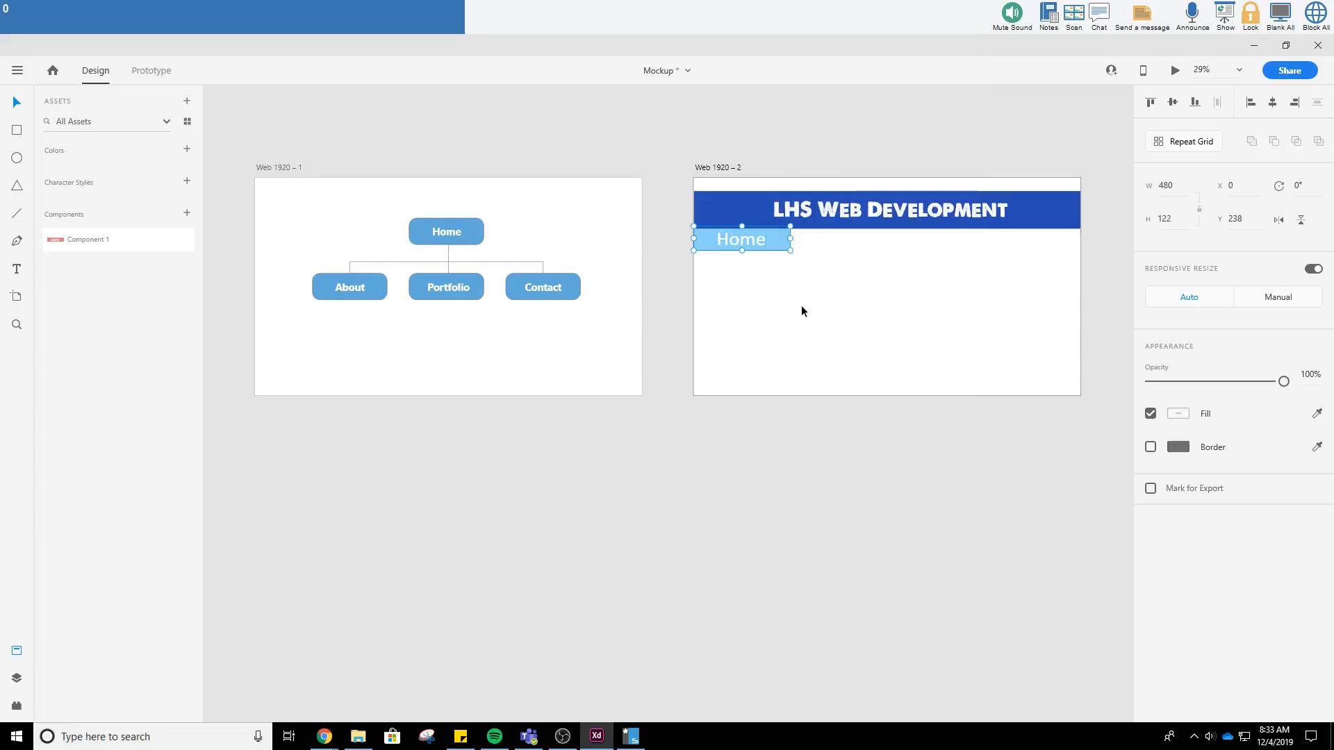
# - Duplicate the Home button group three times side by side, filling the artboard's width below the header
pyautogui.press('alt')
pyautogui.moveTo(778, 244); pyautogui.dragTo(1068, 250)
pyautogui.click(991, 484)
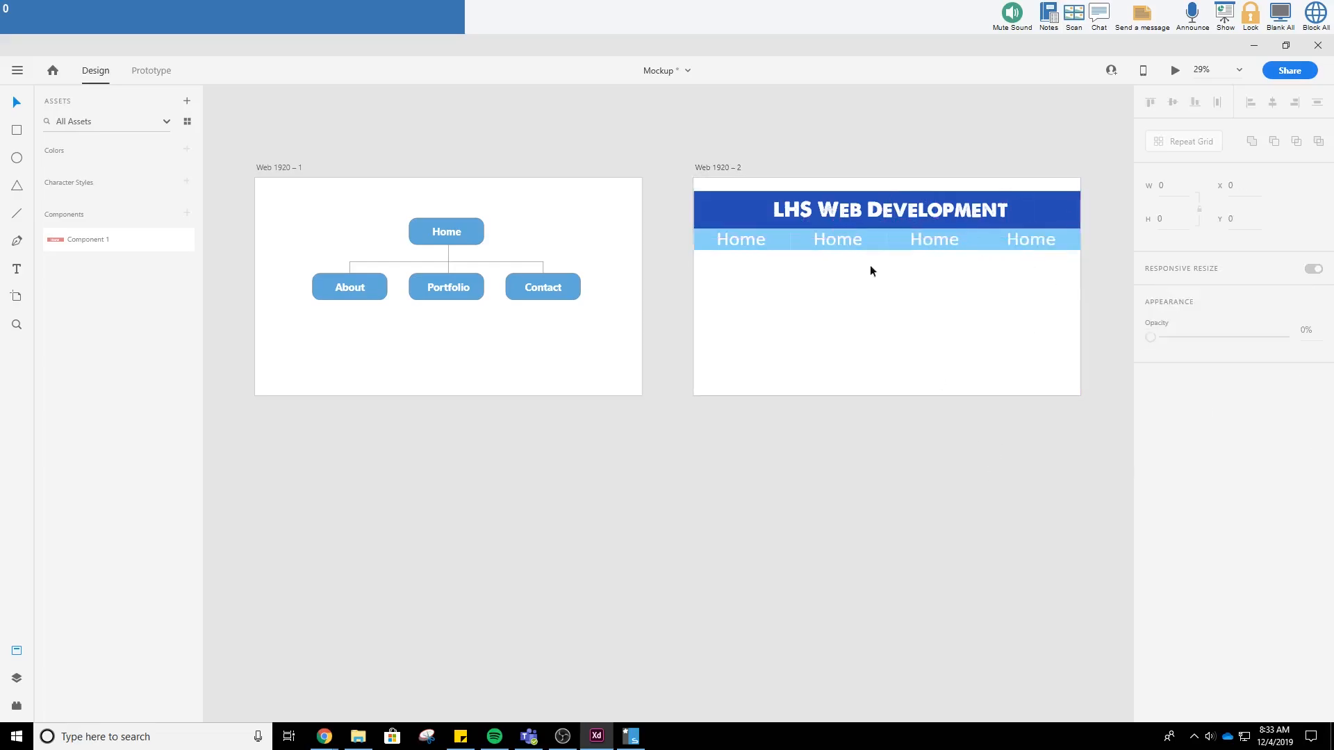
# - Change the second navigation button's label to "About"
pyautogui.click(848, 243)
pyautogui.doubleClick(846, 241)
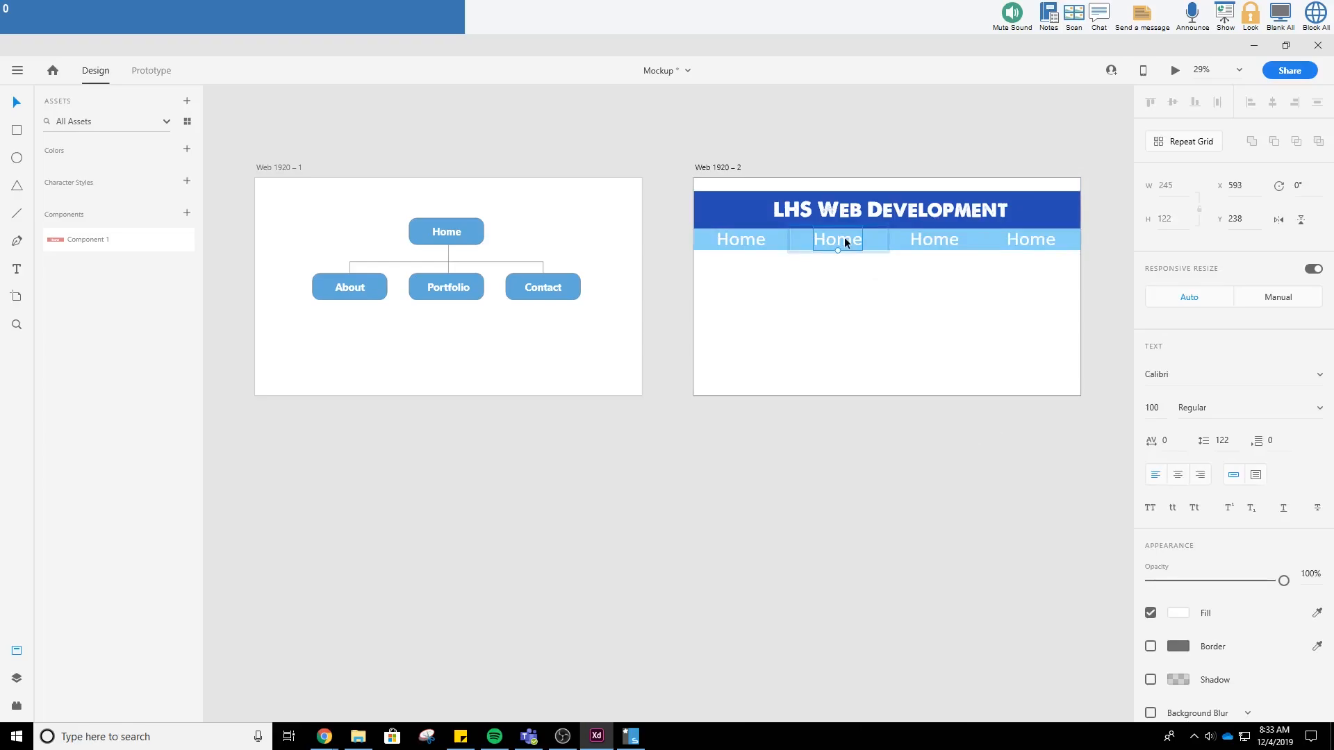
pyautogui.doubleClick(845, 241)
pyautogui.write('About')
pyautogui.click(848, 250)
pyautogui.moveTo(845, 241); pyautogui.dragTo(848, 240)
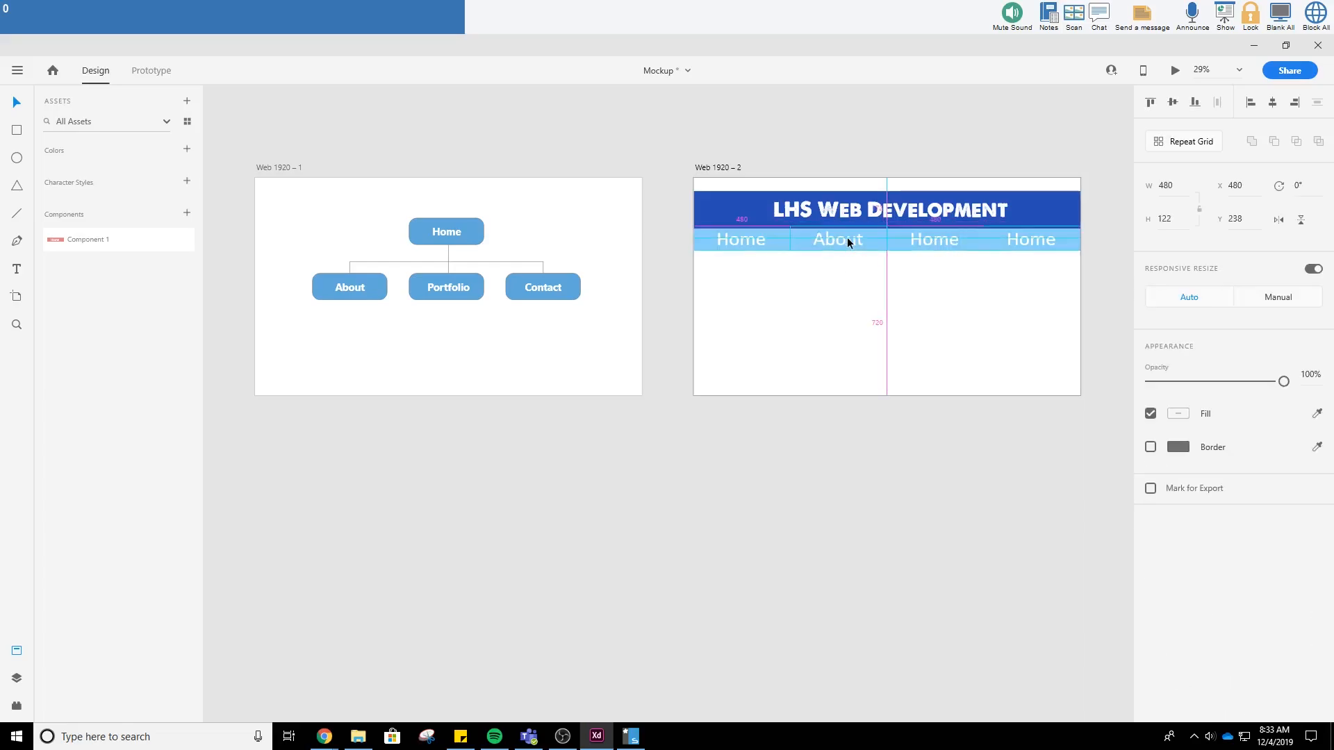
# - Change the third navigation button's label to "Portfolio"
pyautogui.click(929, 239)
pyautogui.doubleClick(945, 242)
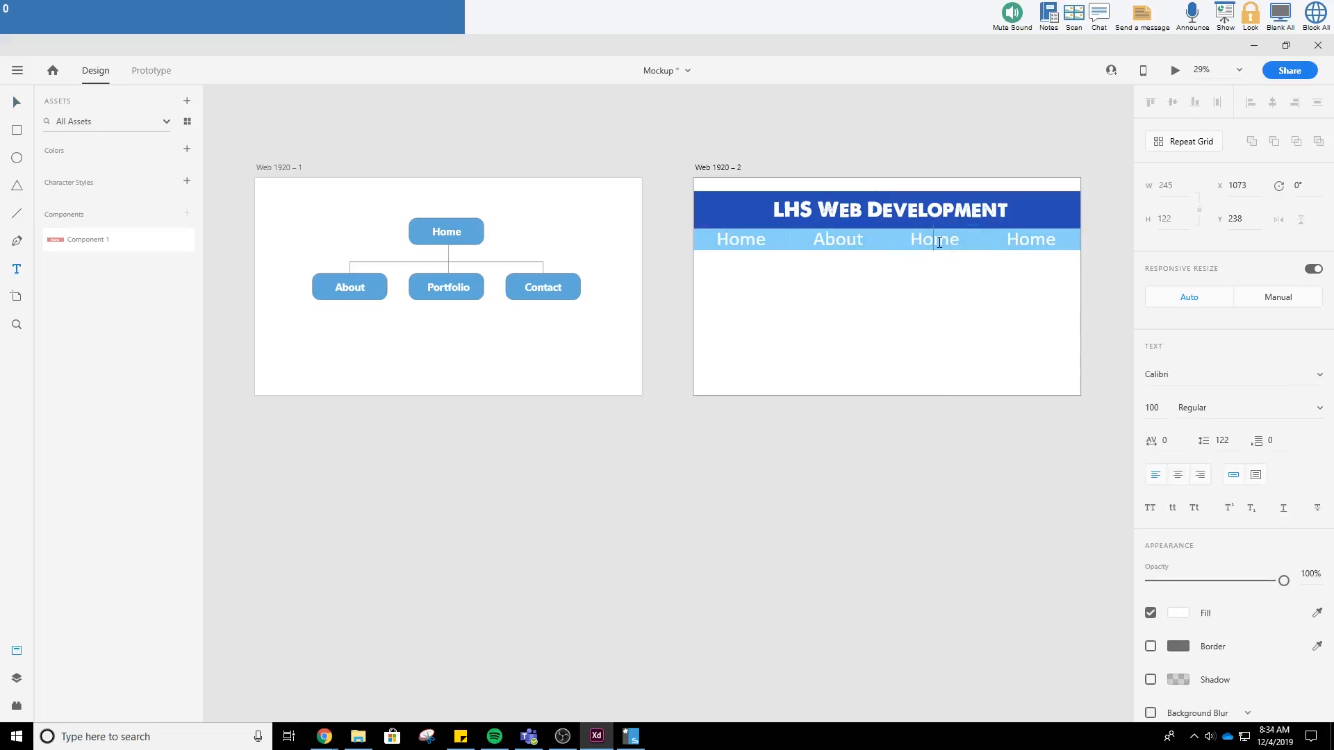
pyautogui.doubleClick(938, 243)
pyautogui.write('Portfolio')
pyautogui.click(17, 102)
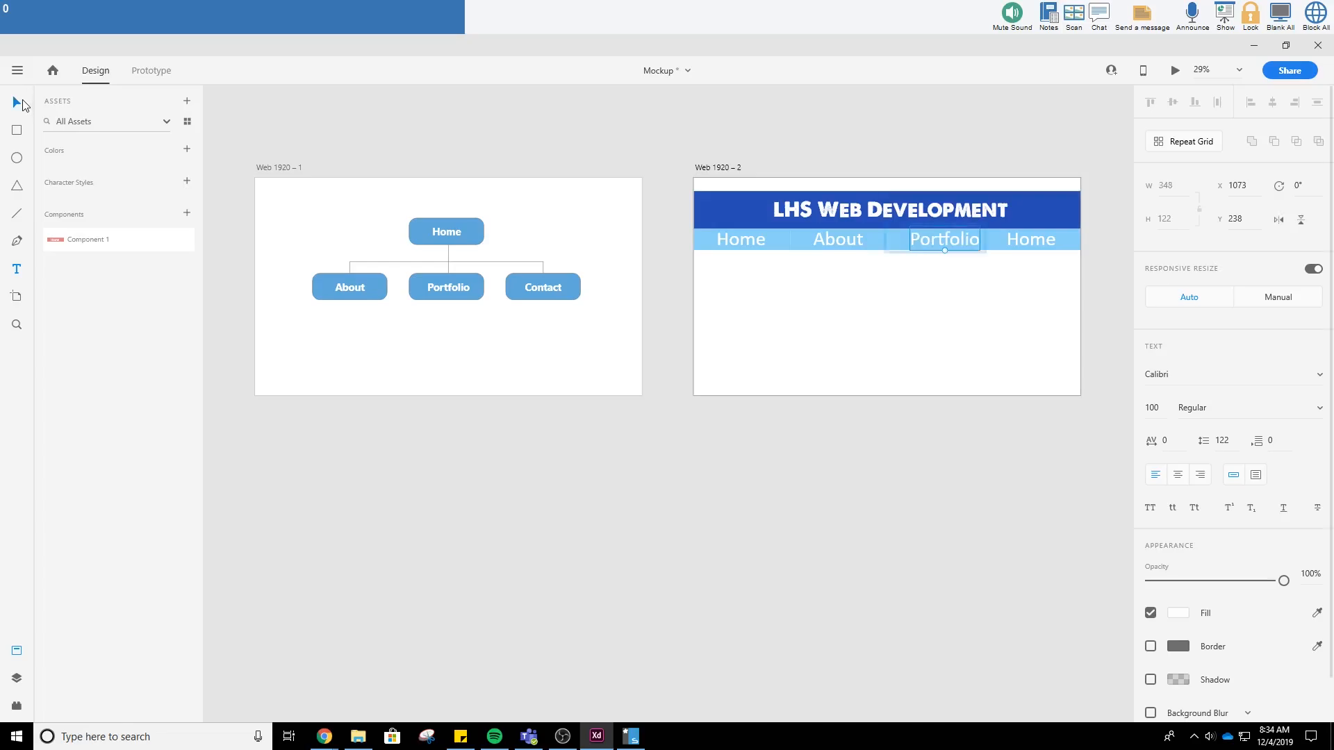
# - Change the fourth navigation button's label to "Contact"
pyautogui.click(1035, 244)
pyautogui.doubleClick(1033, 244)
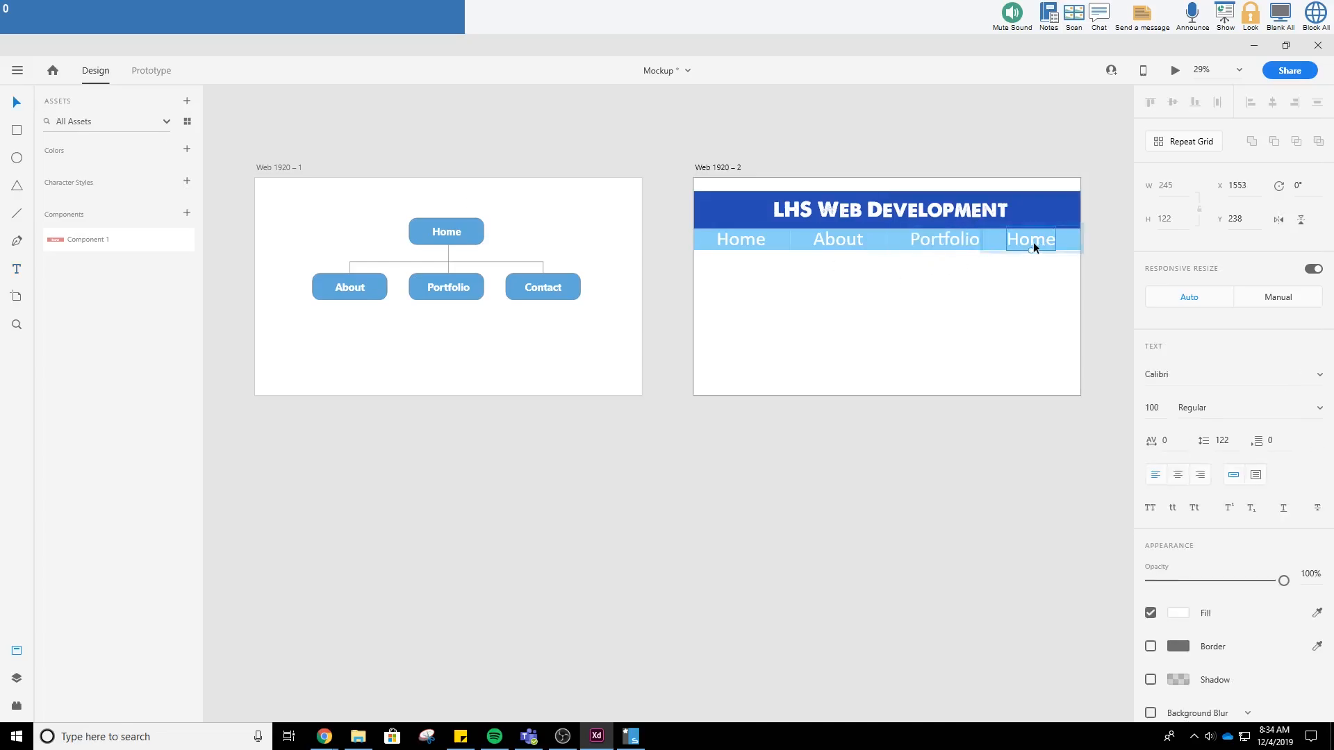
pyautogui.doubleClick(1034, 240)
pyautogui.write('C')
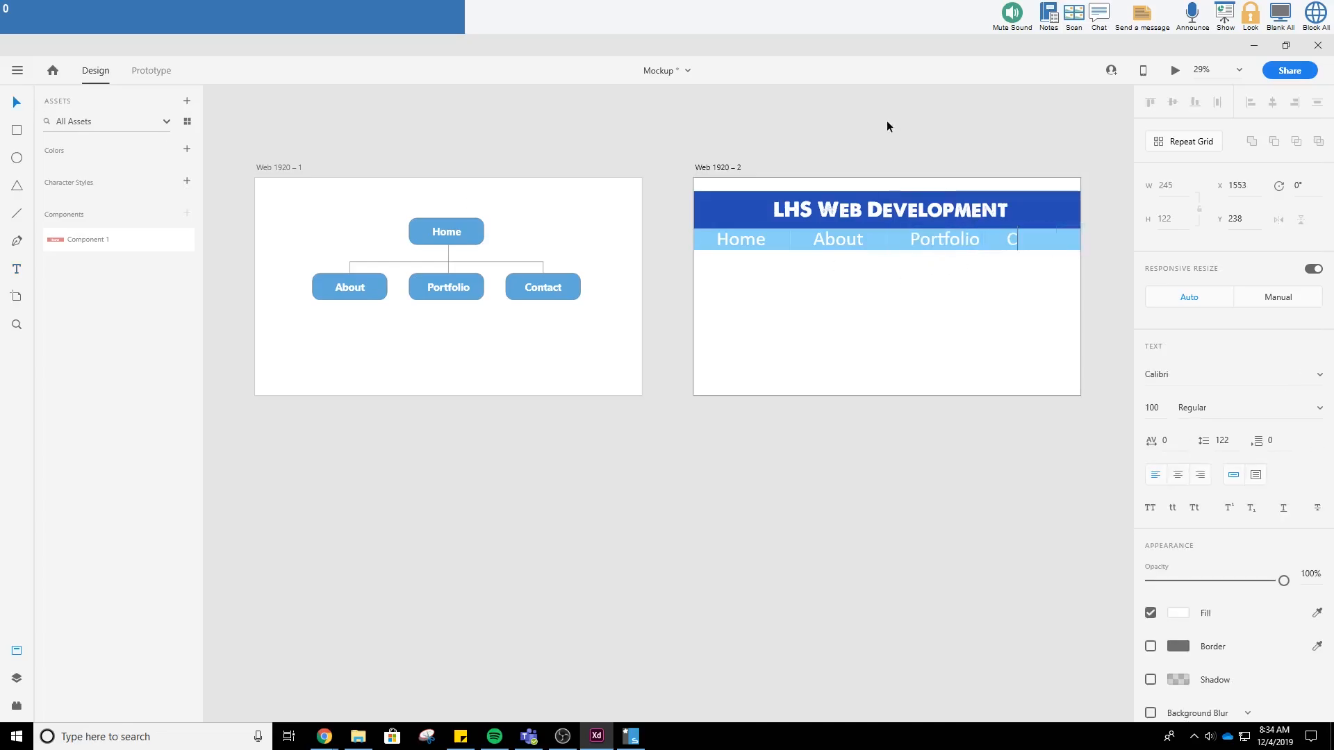
pyautogui.write('ontact')
pyautogui.press('Escape')
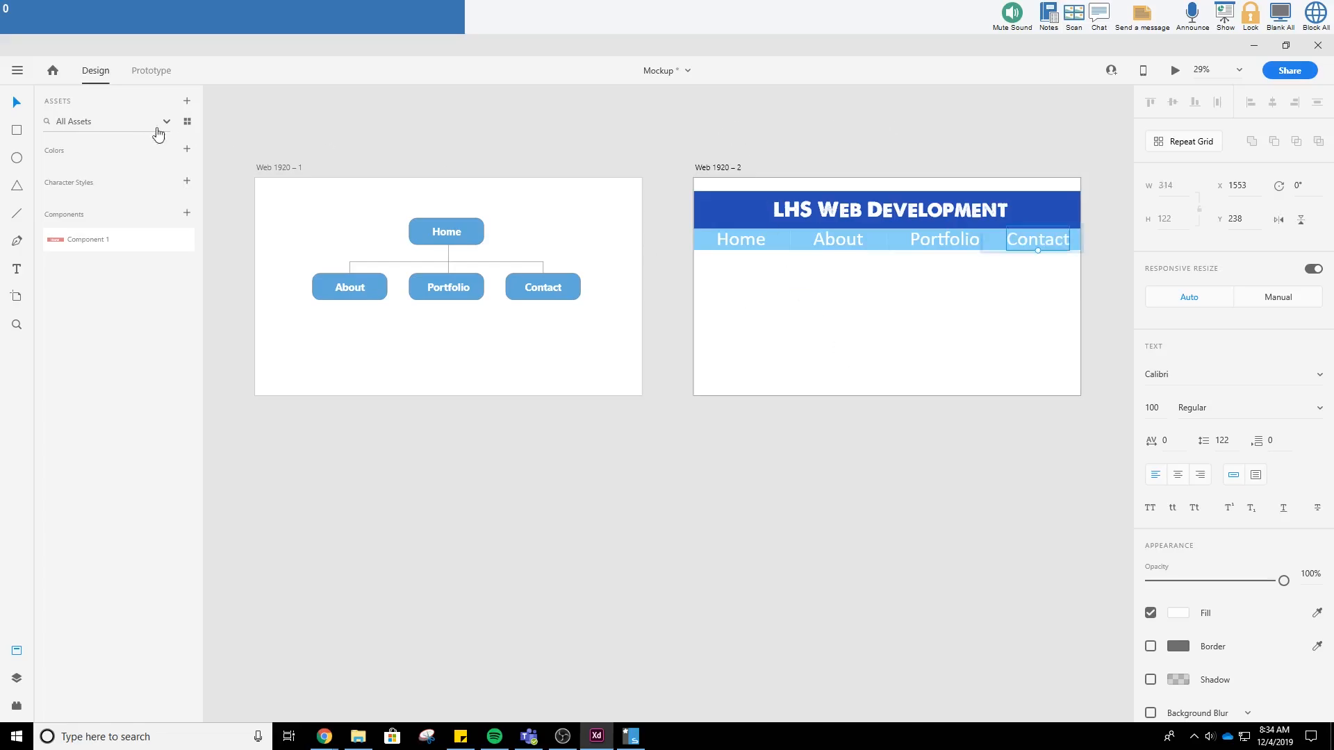
pyautogui.click(845, 344)
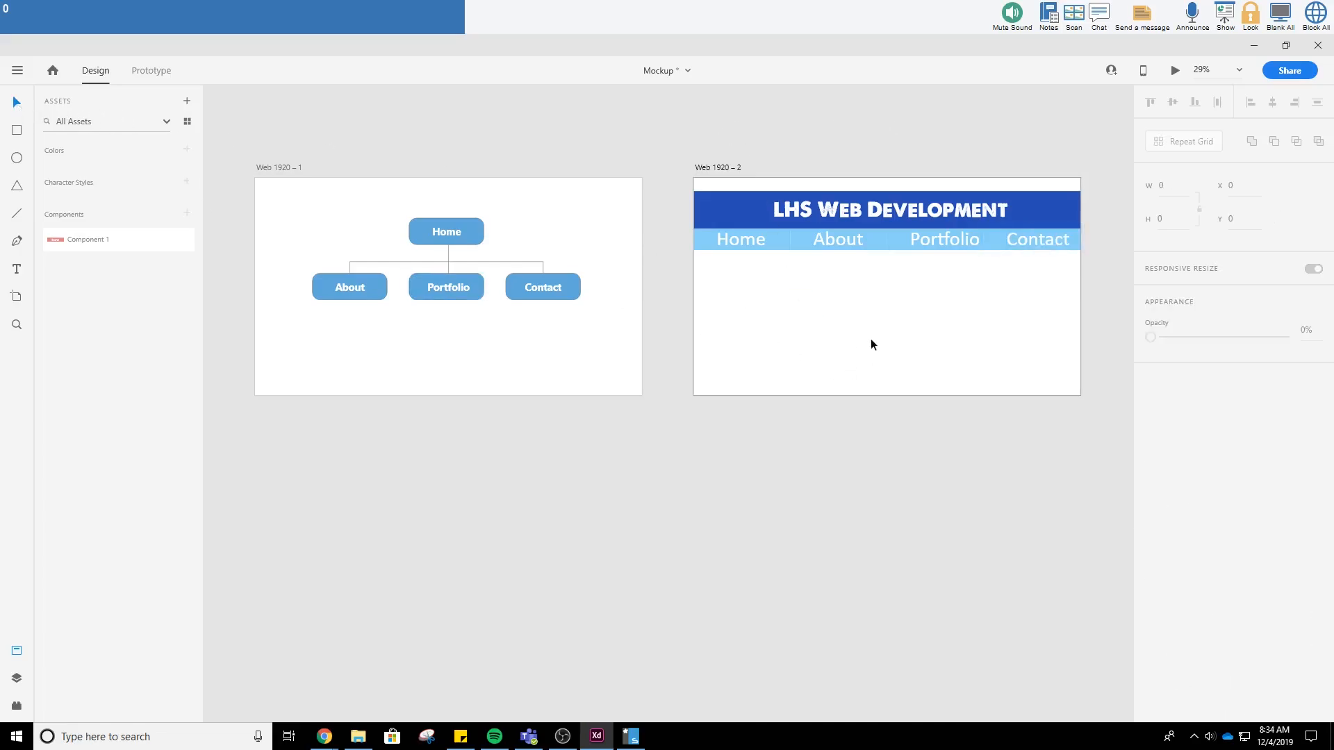
# - Ungroup the Portfolio button and center its label horizontally on its rectangle
pyautogui.click(839, 238)
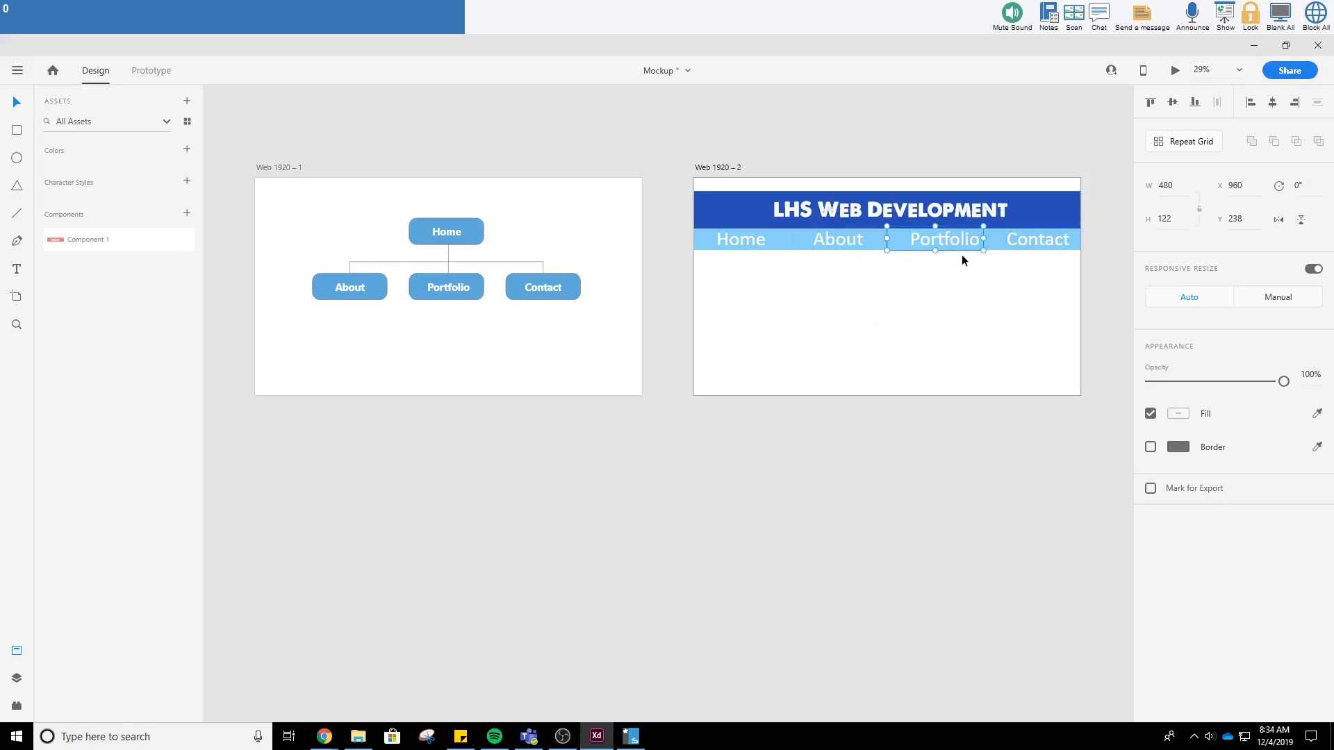
pyautogui.click(977, 277)
pyautogui.rightClick(946, 243)
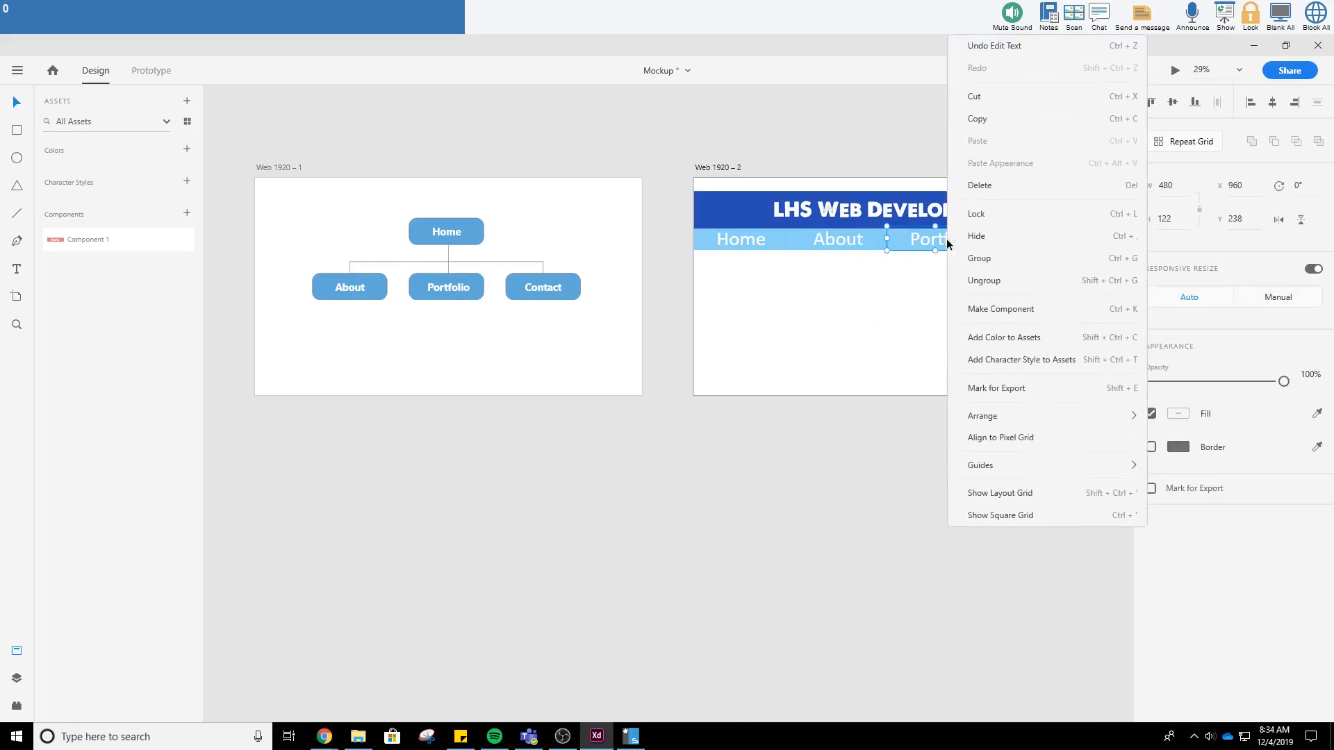
pyautogui.click(999, 284)
pyautogui.click(965, 289)
pyautogui.click(947, 247)
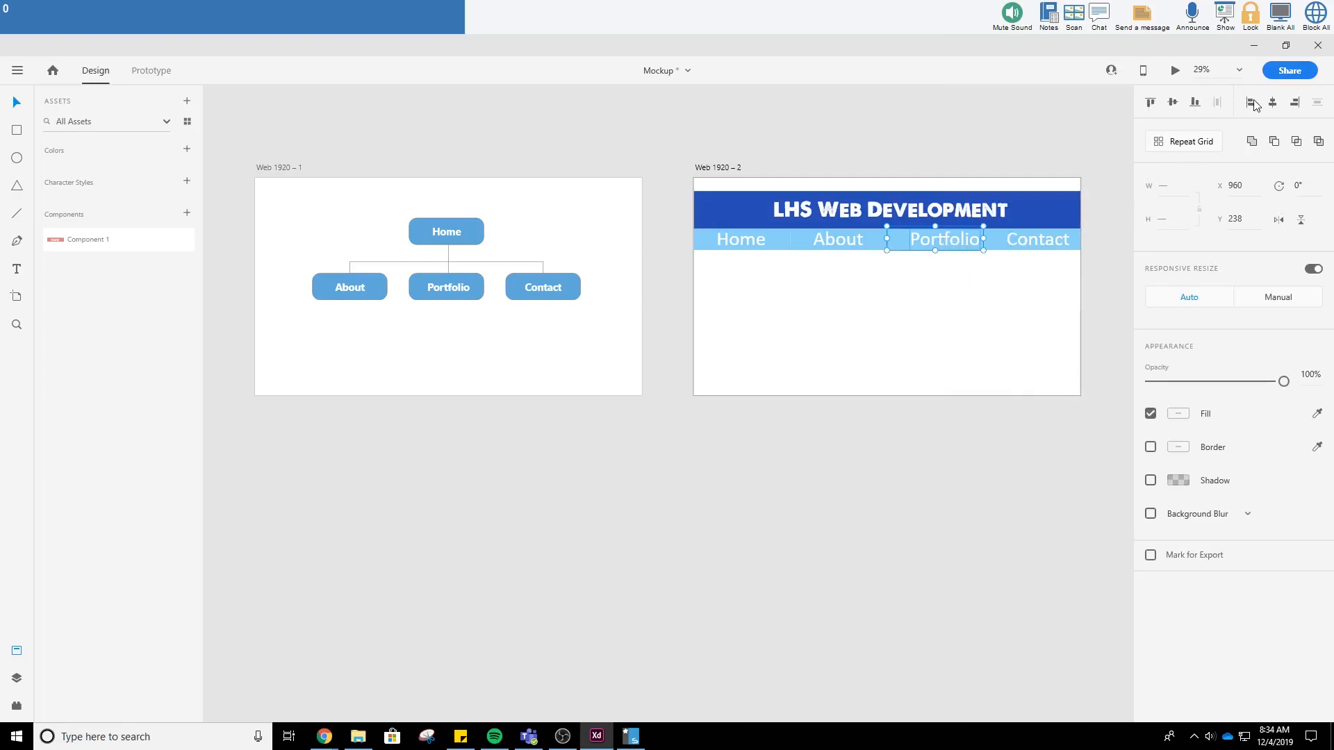
pyautogui.click(1272, 102)
# - Ungroup the Contact button and center its label horizontally on its rectangle
pyautogui.click(1049, 245)
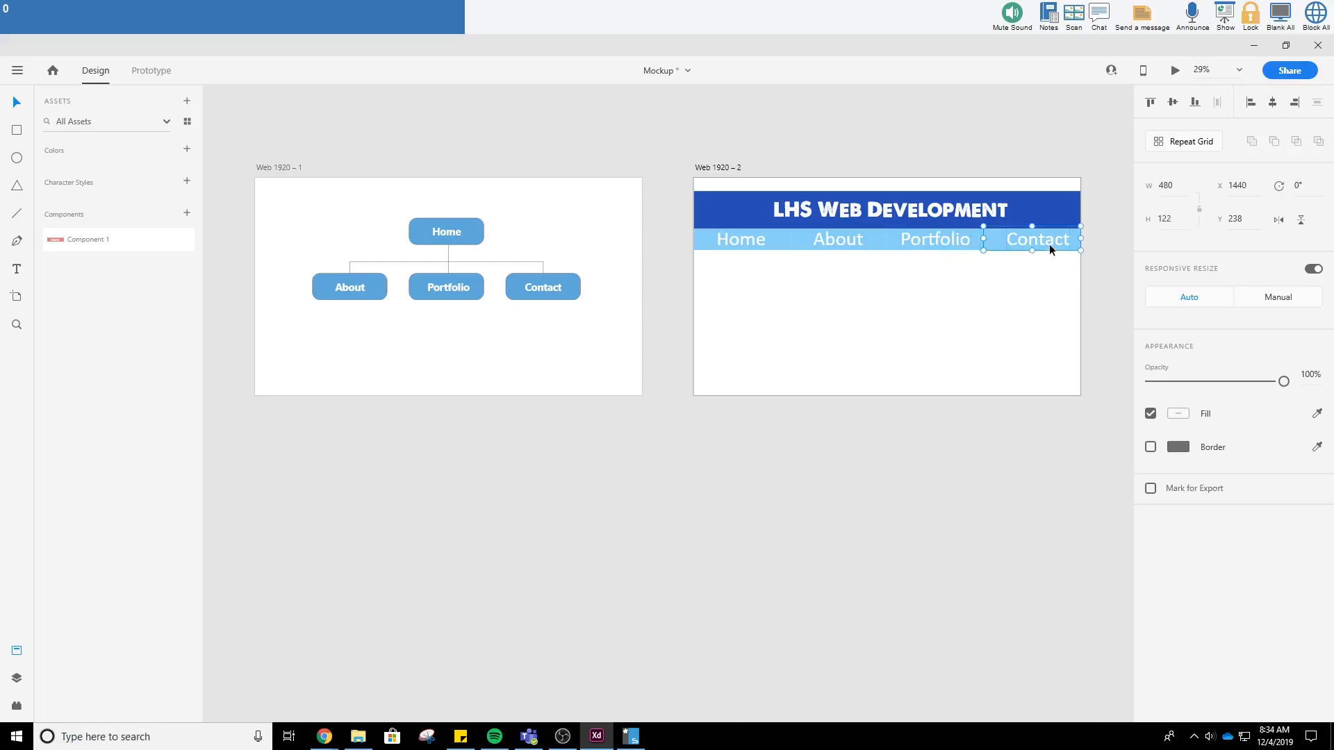
pyautogui.click(1057, 292)
pyautogui.click(1041, 241)
pyautogui.rightClick(1042, 240)
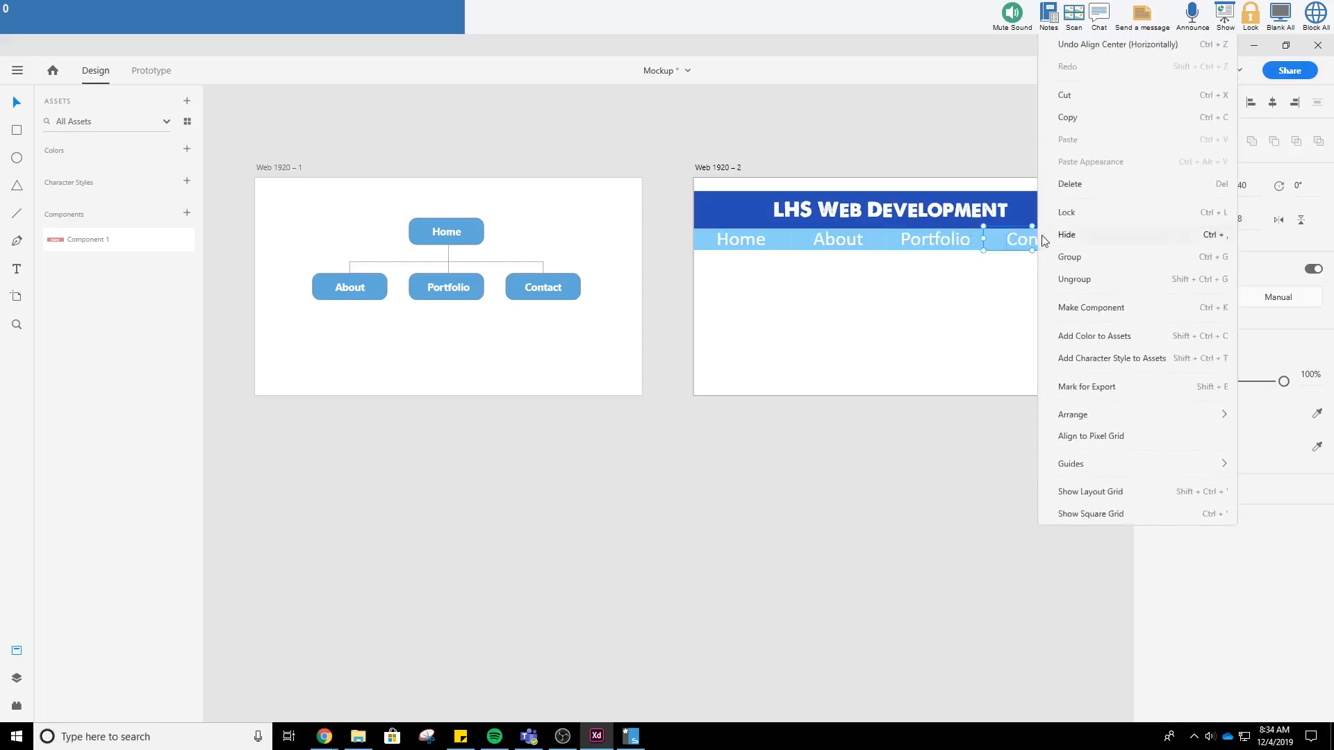
pyautogui.click(1086, 277)
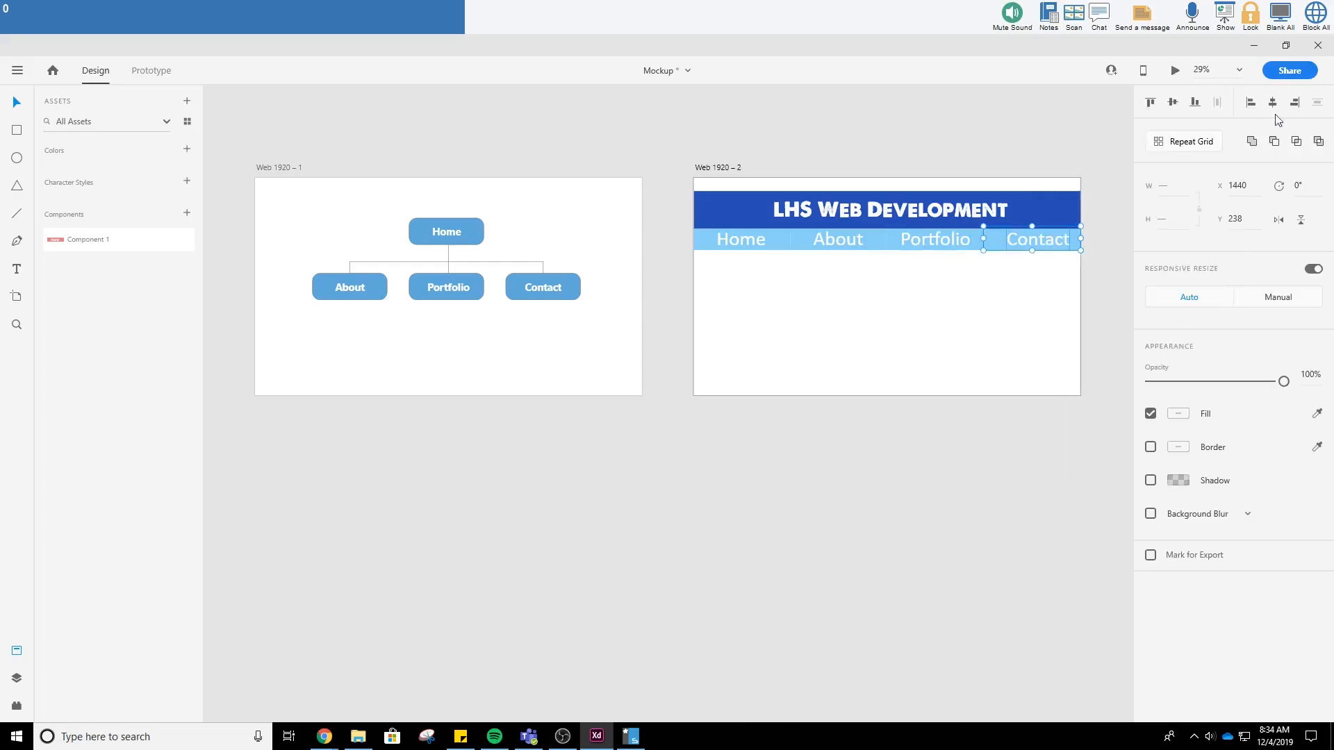
pyautogui.click(1046, 281)
pyautogui.click(1047, 245)
pyautogui.keyDown('shift'); pyautogui.click(1049, 248); pyautogui.keyUp('shift')
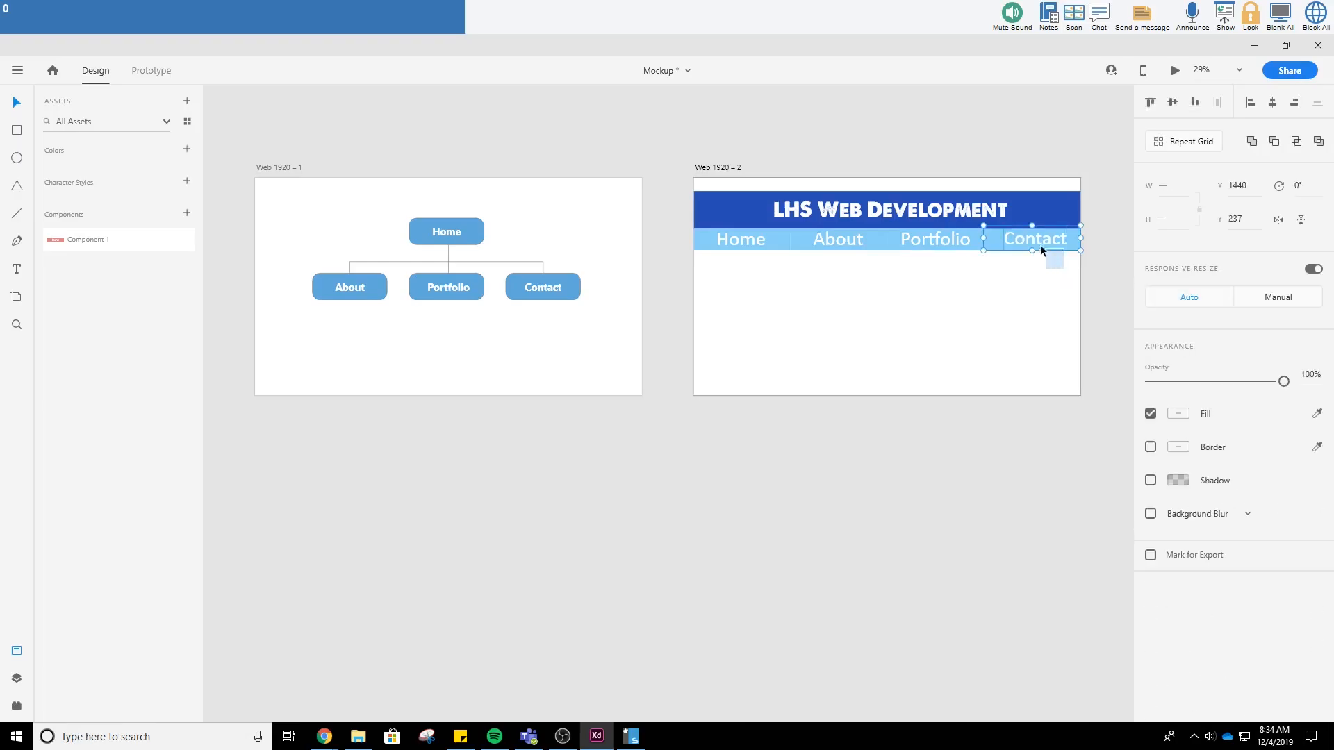
pyautogui.click(1272, 103)
pyautogui.click(1026, 343)
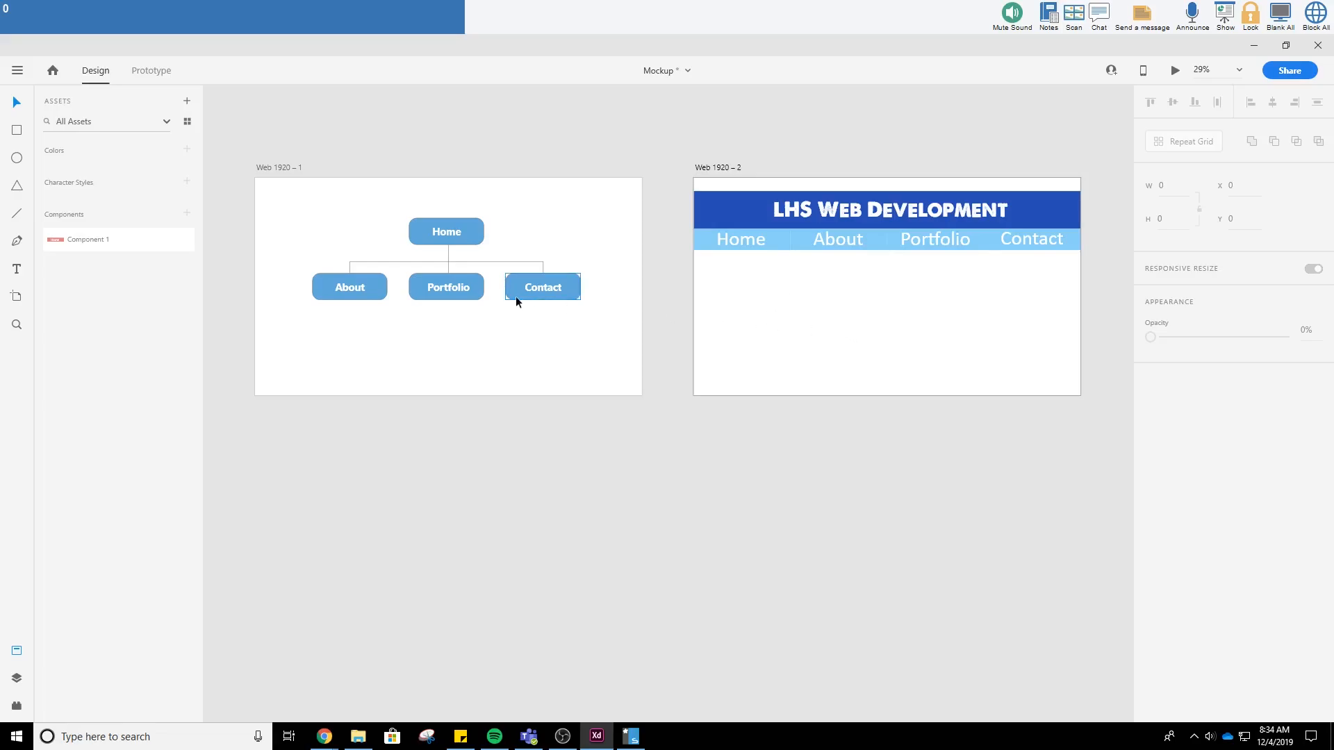
pyautogui.click(18, 72)
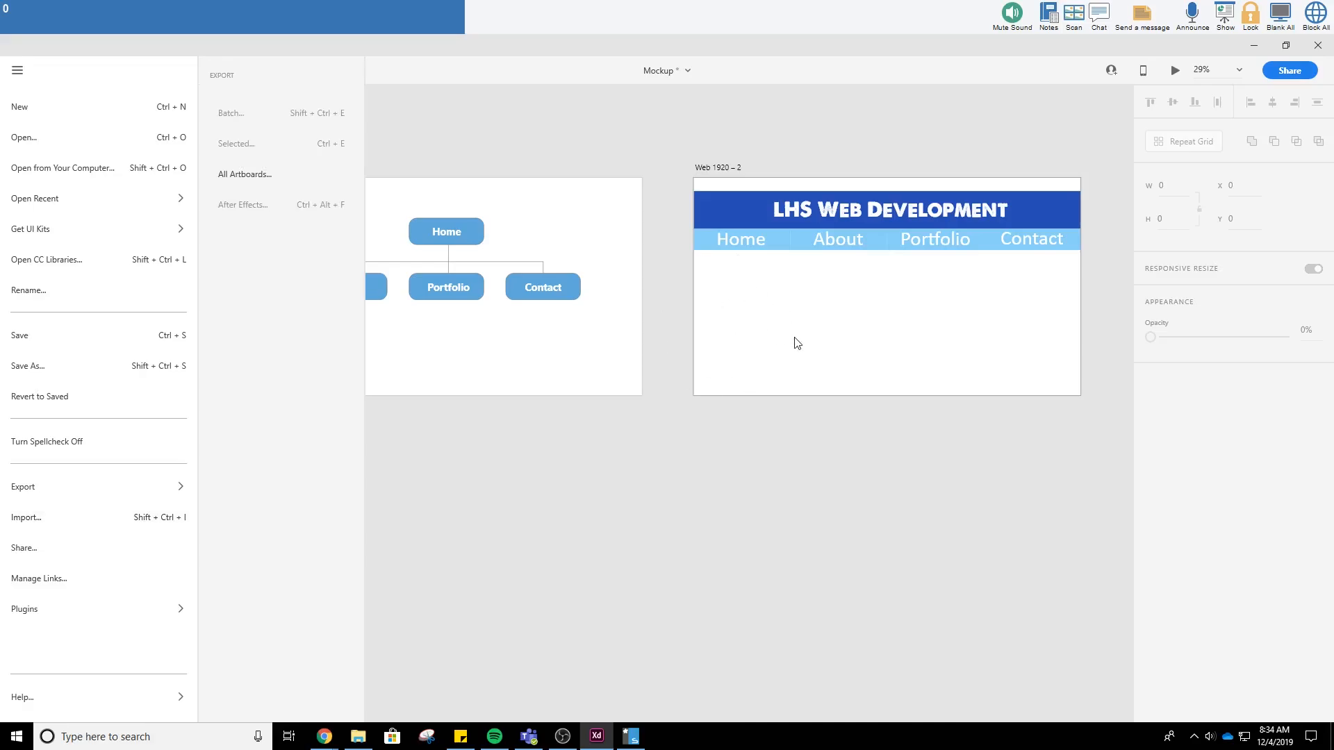
pyautogui.click(840, 466)
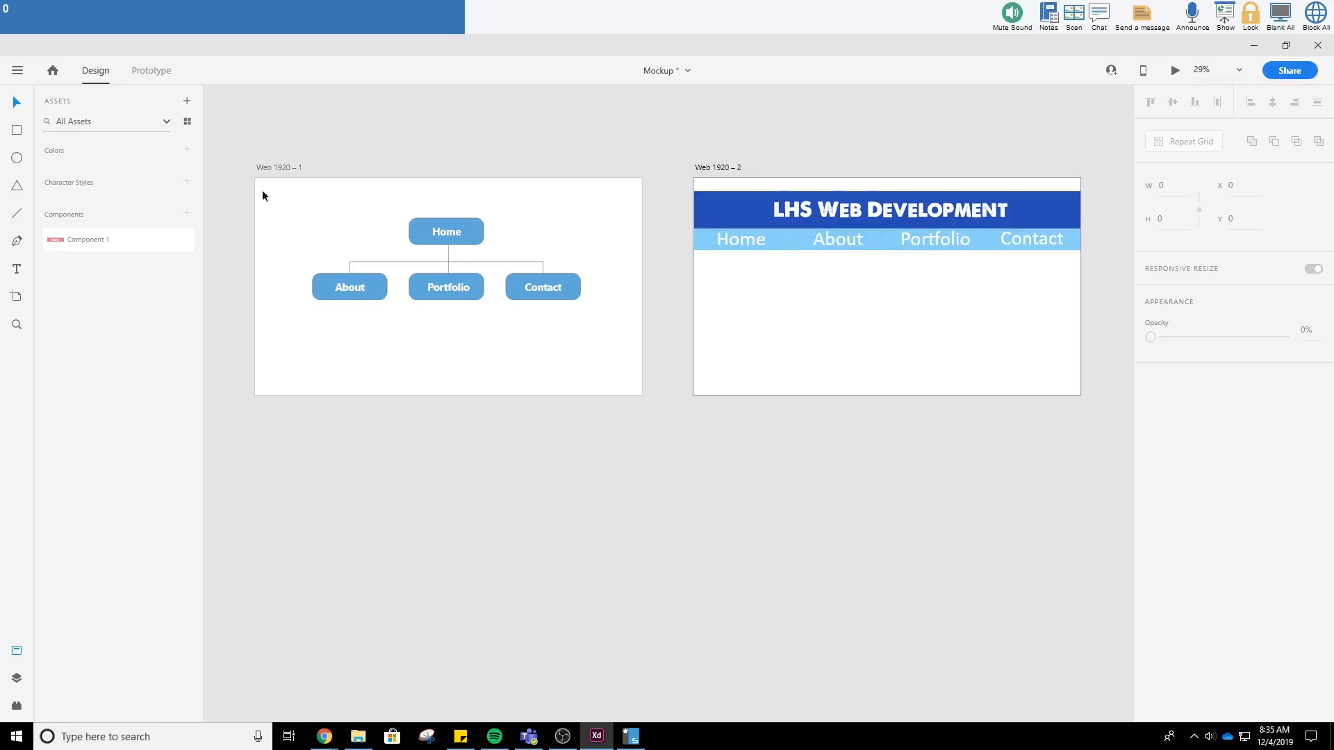
pyautogui.click(719, 168)
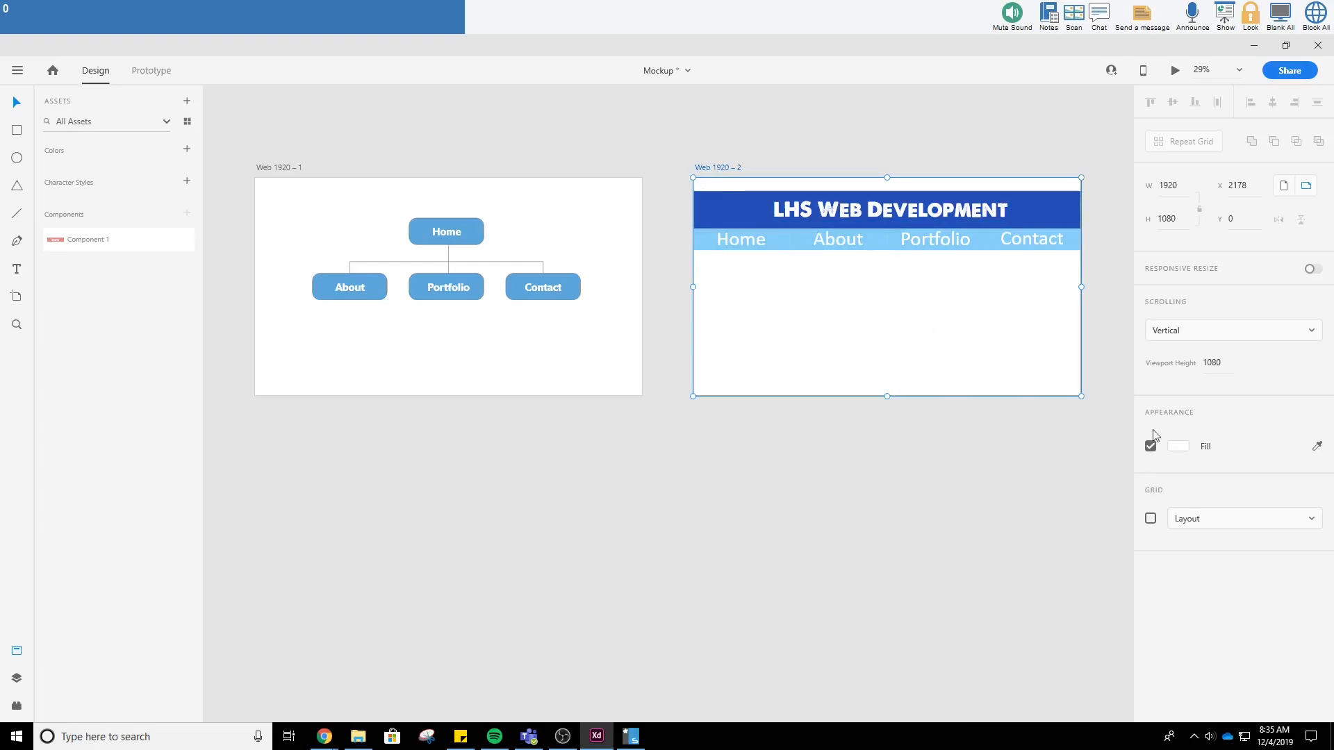
pyautogui.click(996, 529)
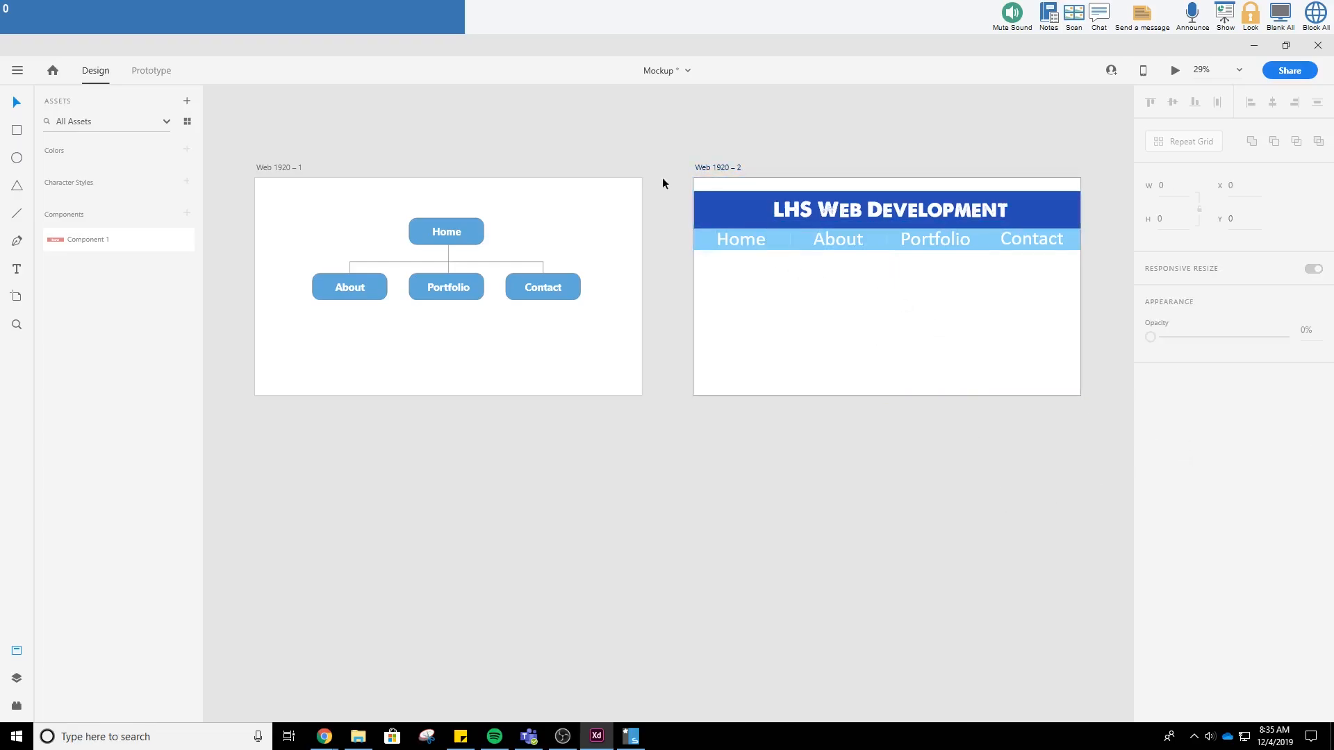
pyautogui.click(703, 167)
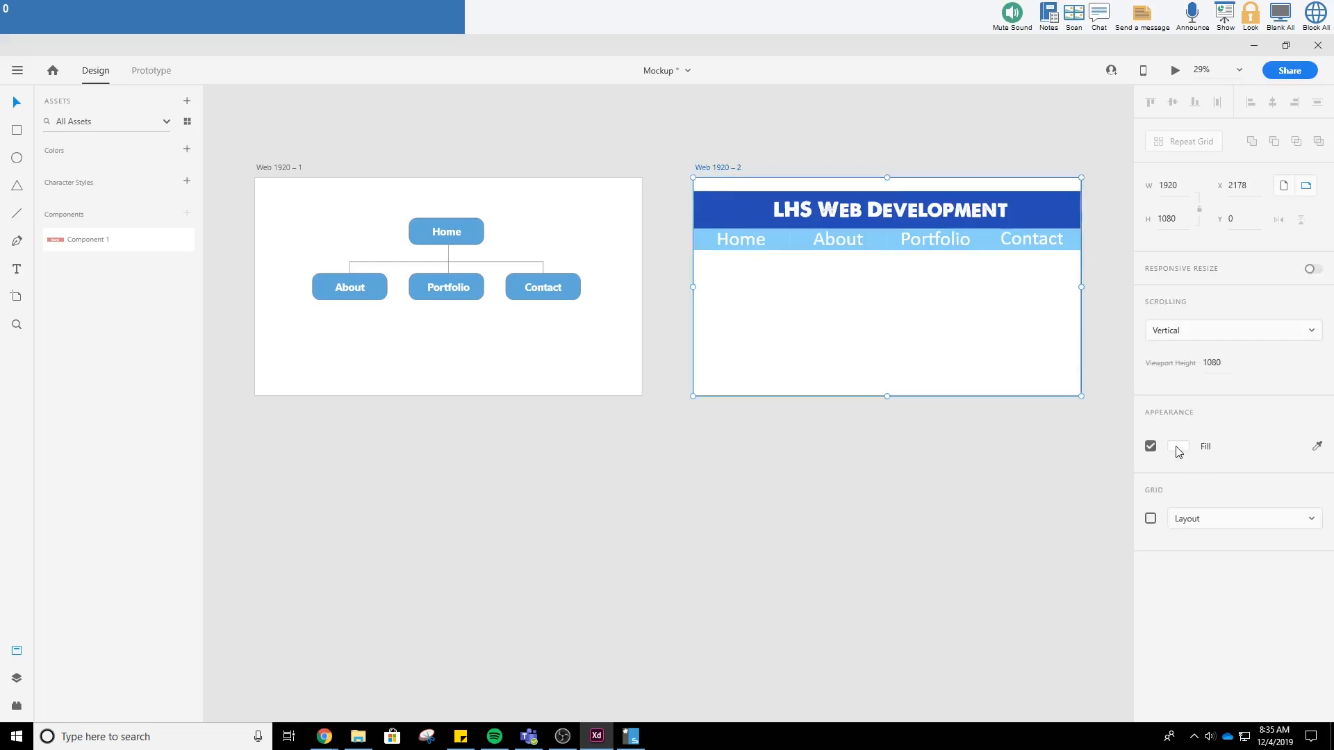
pyautogui.click(1022, 505)
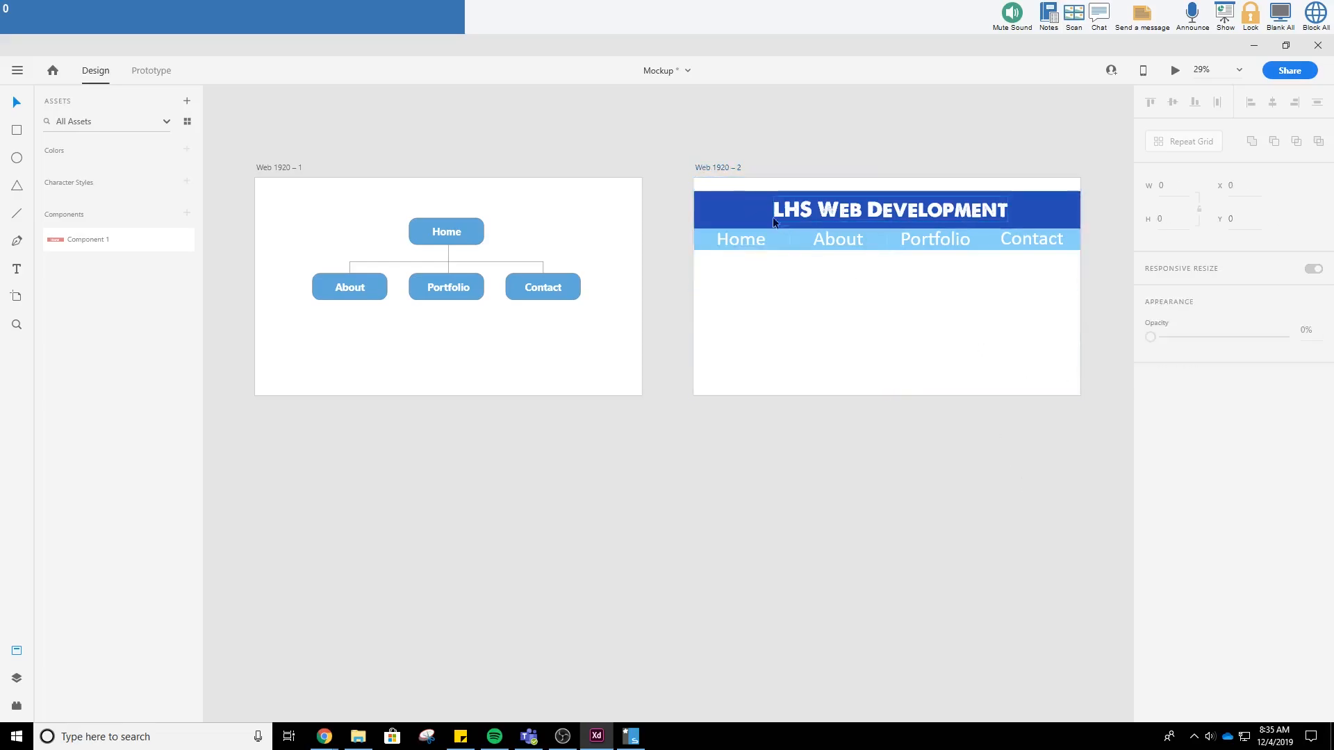
# - Duplicate the Web 1920 – 2 artboard directly below the original and fill the copy's background with a muted red
pyautogui.click(717, 166)
pyautogui.moveTo(717, 165); pyautogui.dragTo(718, 414)
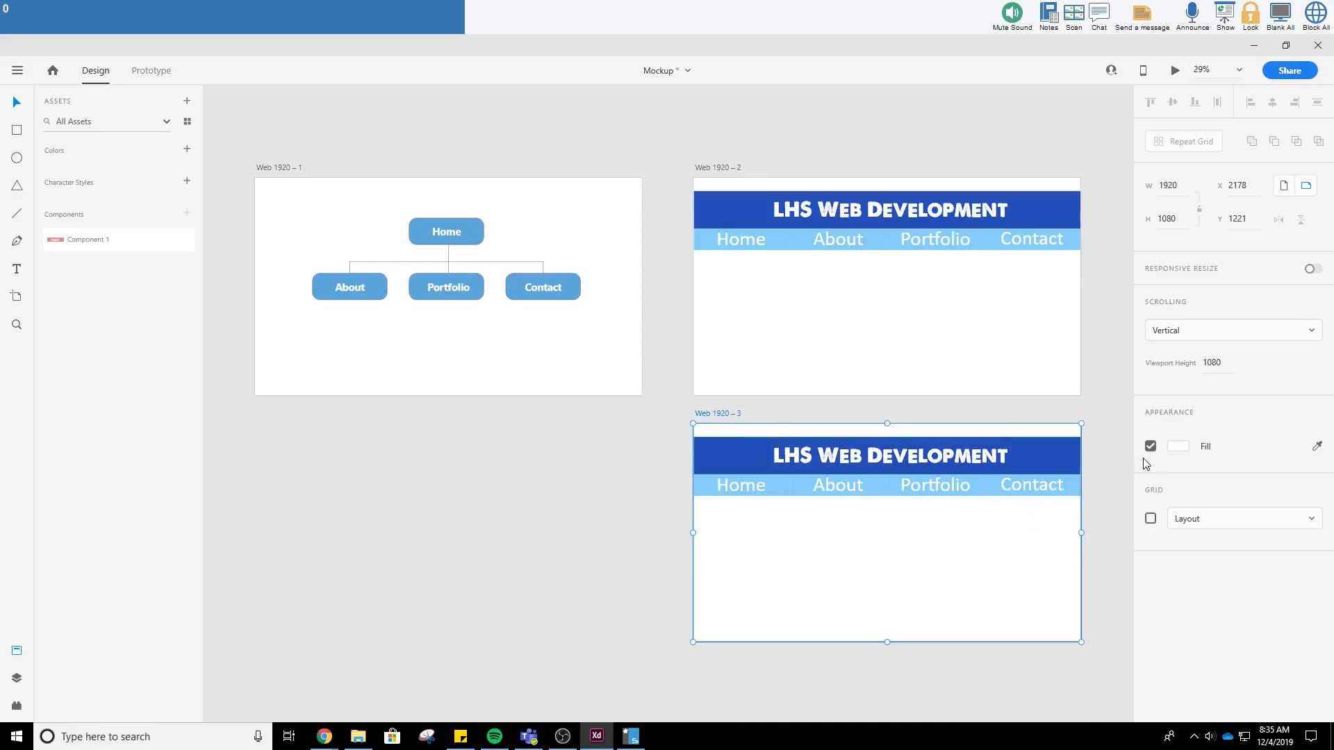
pyautogui.click(1178, 446)
pyautogui.click(1026, 398)
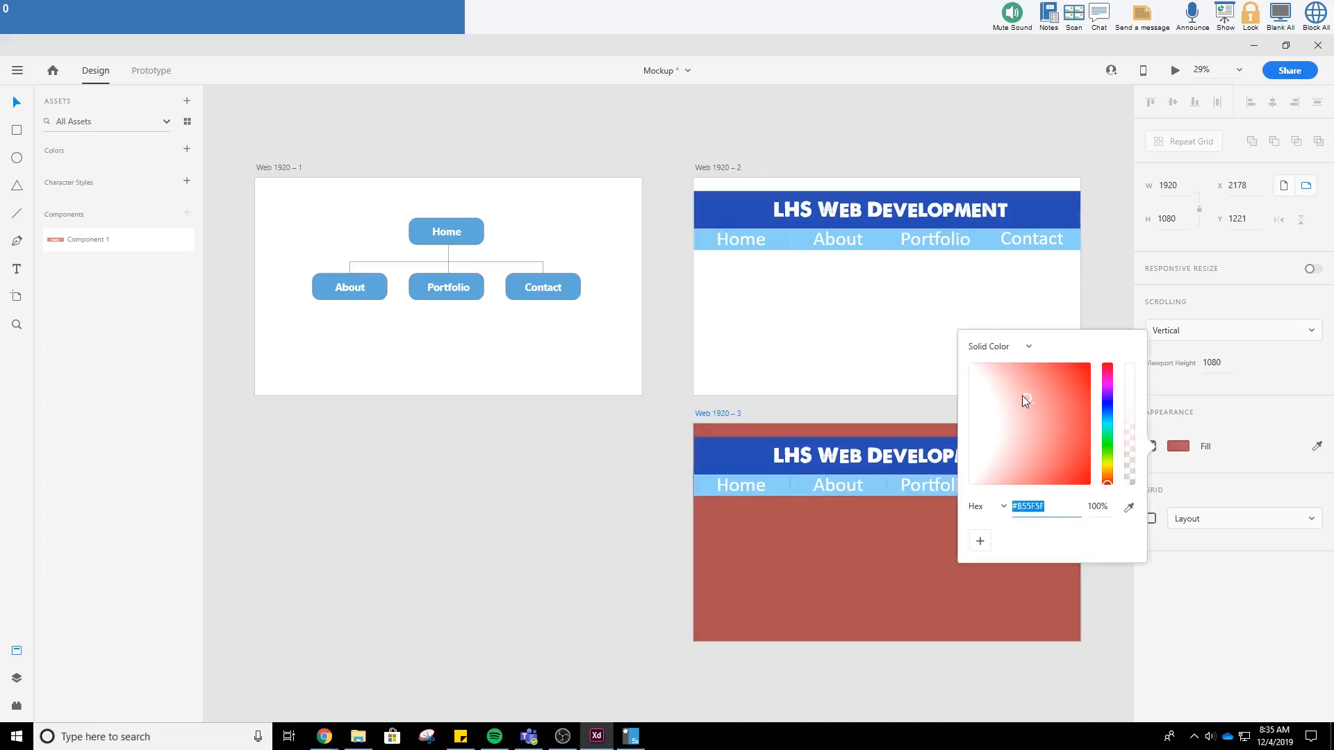
# - Change the Web 1920 – 3 artboard's background fill to a pale blue at 30% opacity
pyautogui.moveTo(1023, 399); pyautogui.dragTo(1010, 375)
pyautogui.moveTo(1105, 441); pyautogui.dragTo(1107, 410)
pyautogui.moveTo(1130, 366); pyautogui.dragTo(1131, 443)
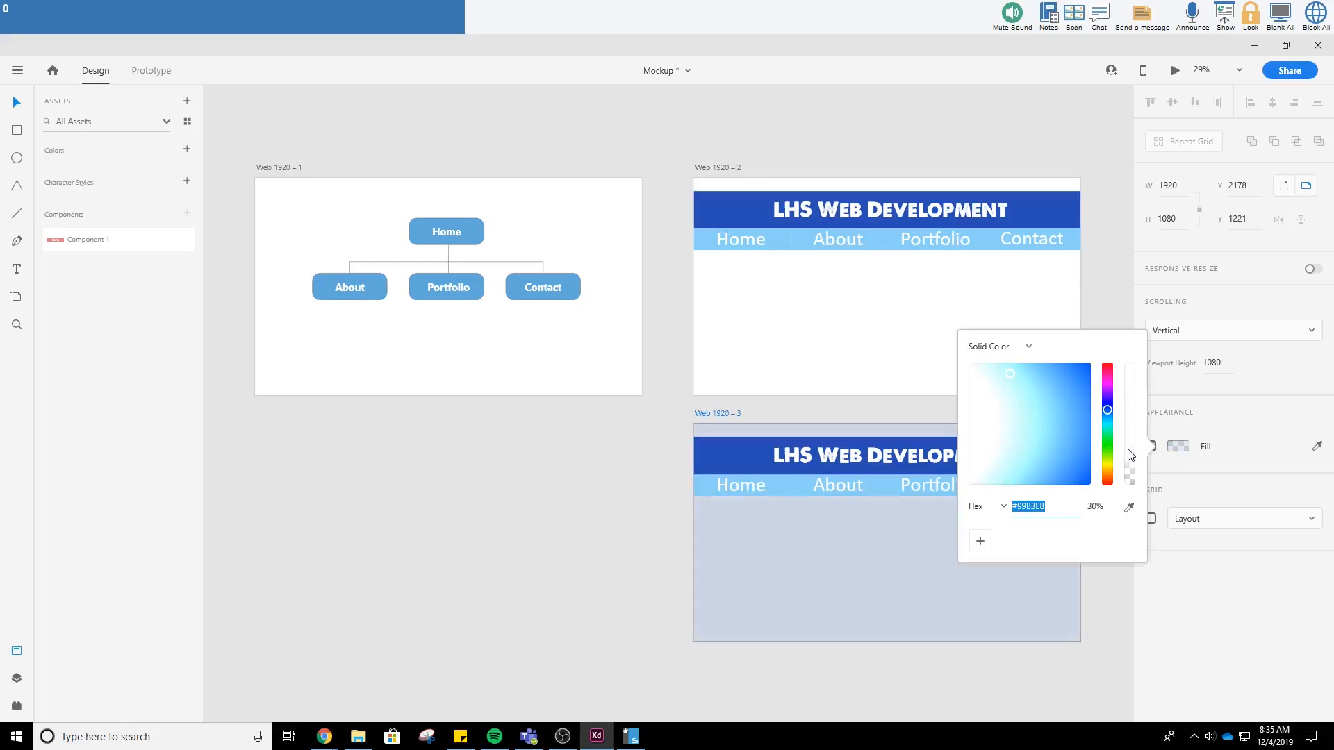
pyautogui.click(540, 523)
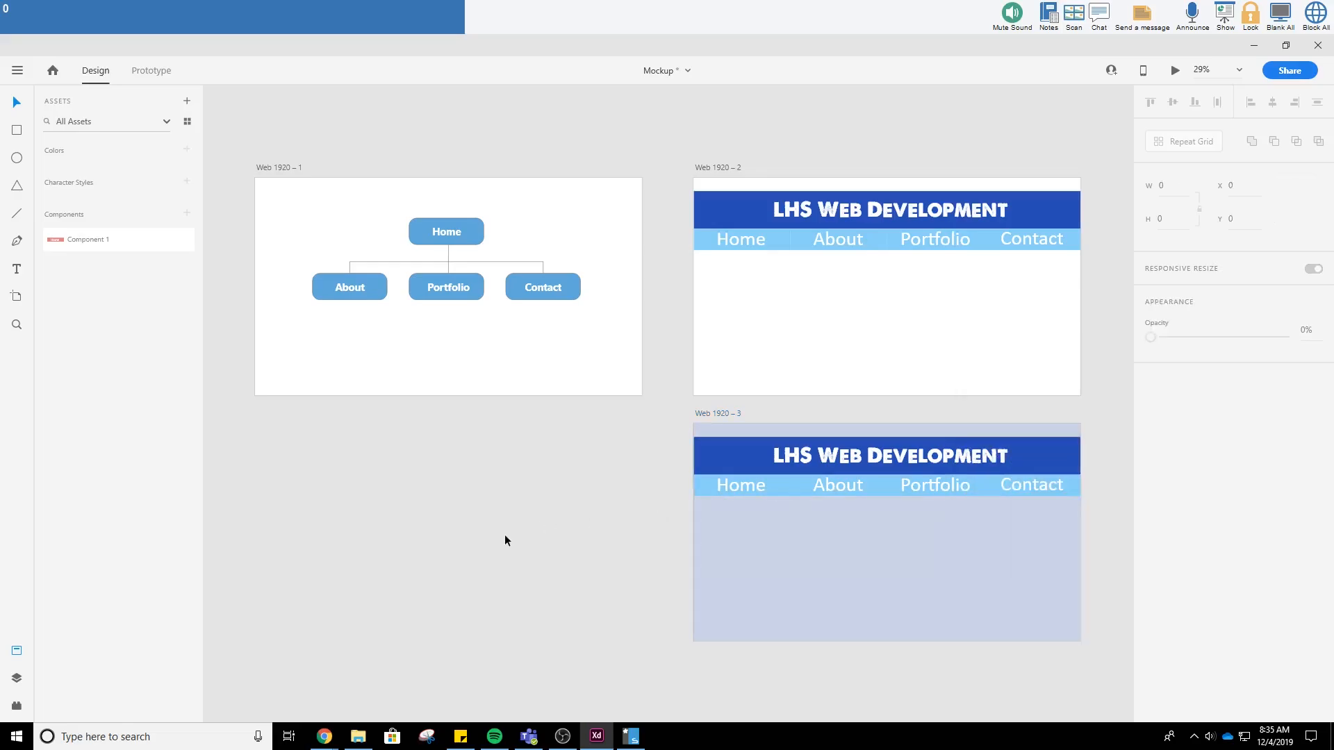
# - Add the text "Home" in the empty area below the navigation bar on the Web 1920 – 2 artboard
pyautogui.click(19, 272)
pyautogui.click(865, 287)
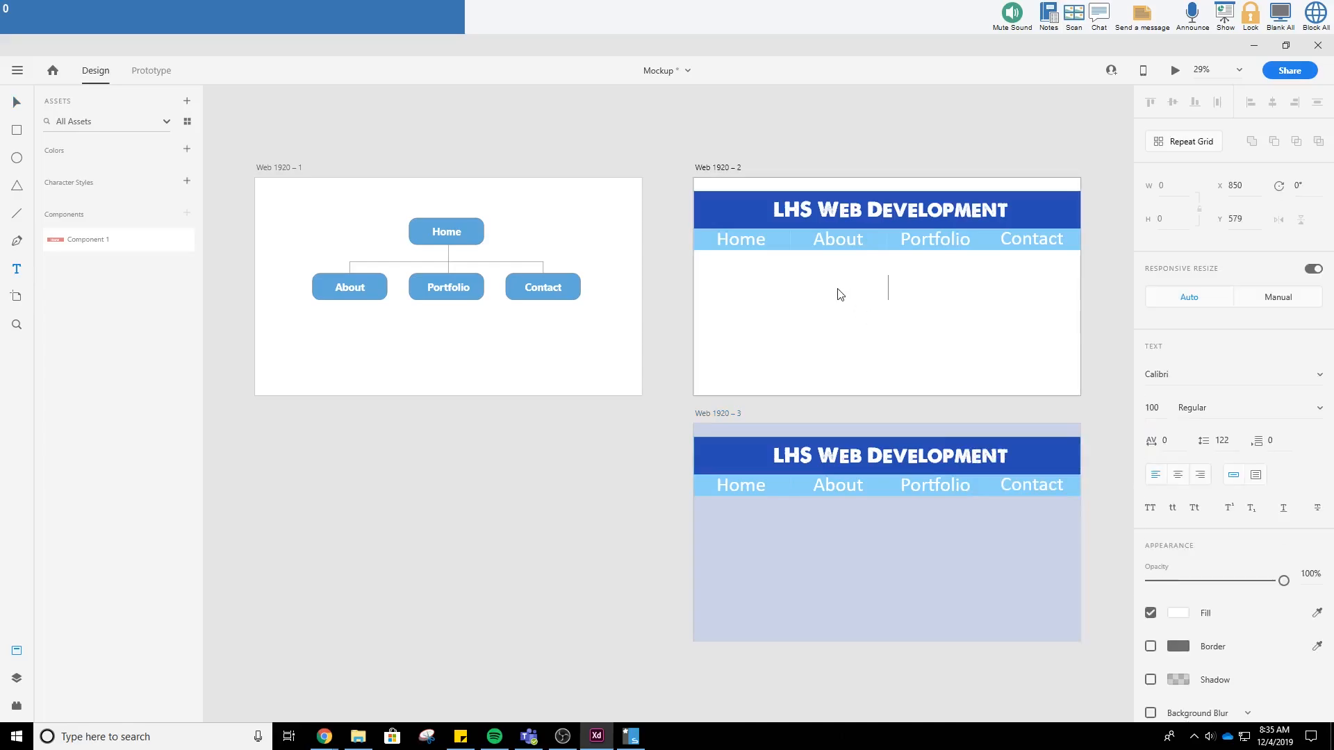
pyautogui.doubleClick(876, 288)
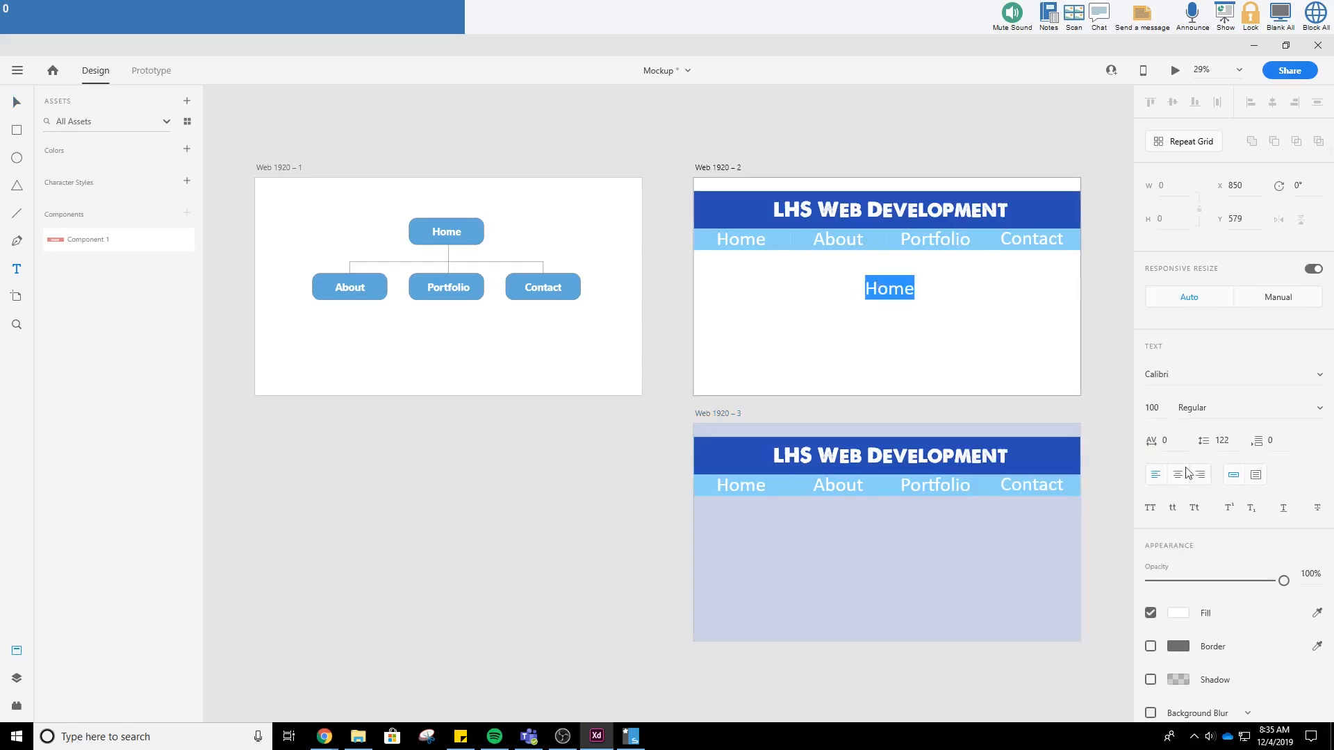
# - Set the fill color of the new "Home" body text to black, #000000
pyautogui.click(1178, 613)
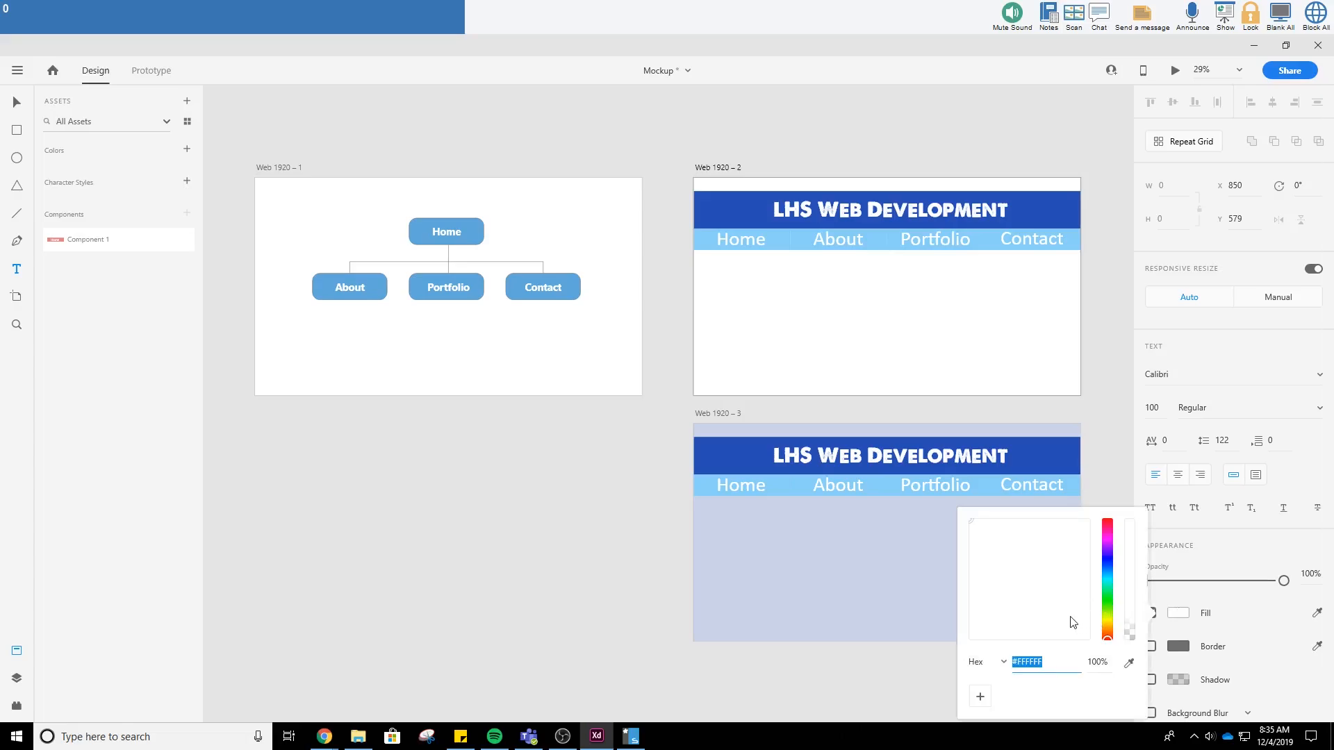
pyautogui.write('000')
pyautogui.press('BackSpace')
pyautogui.press('BackSpace')
pyautogui.write('#000')
pyautogui.press('Return')
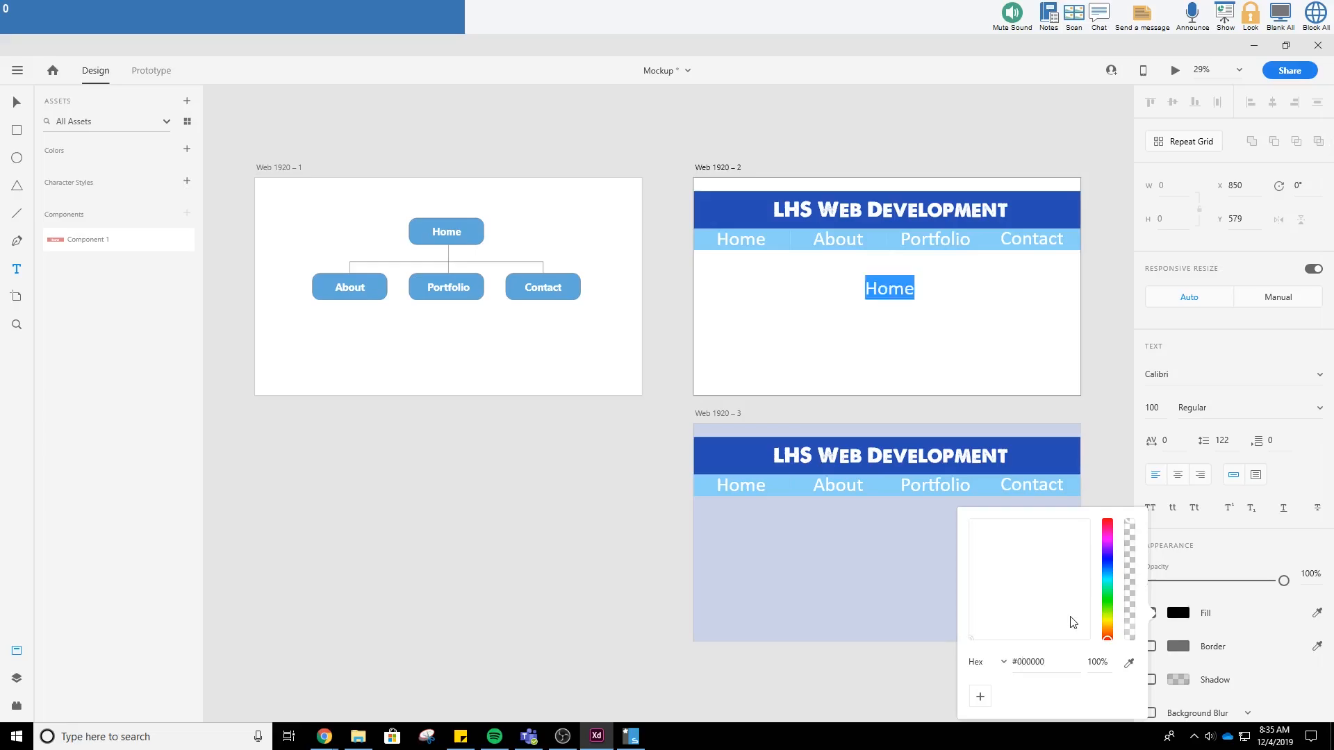
pyautogui.click(889, 291)
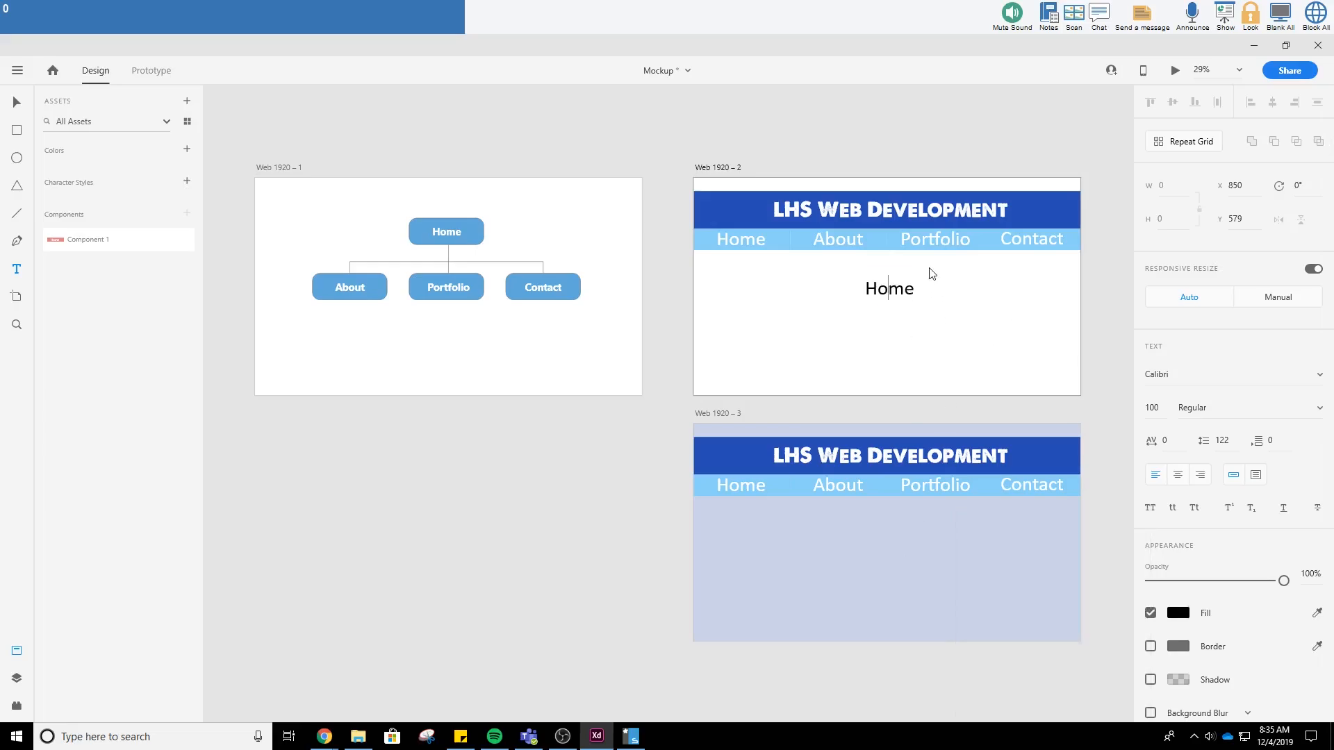
pyautogui.click(16, 102)
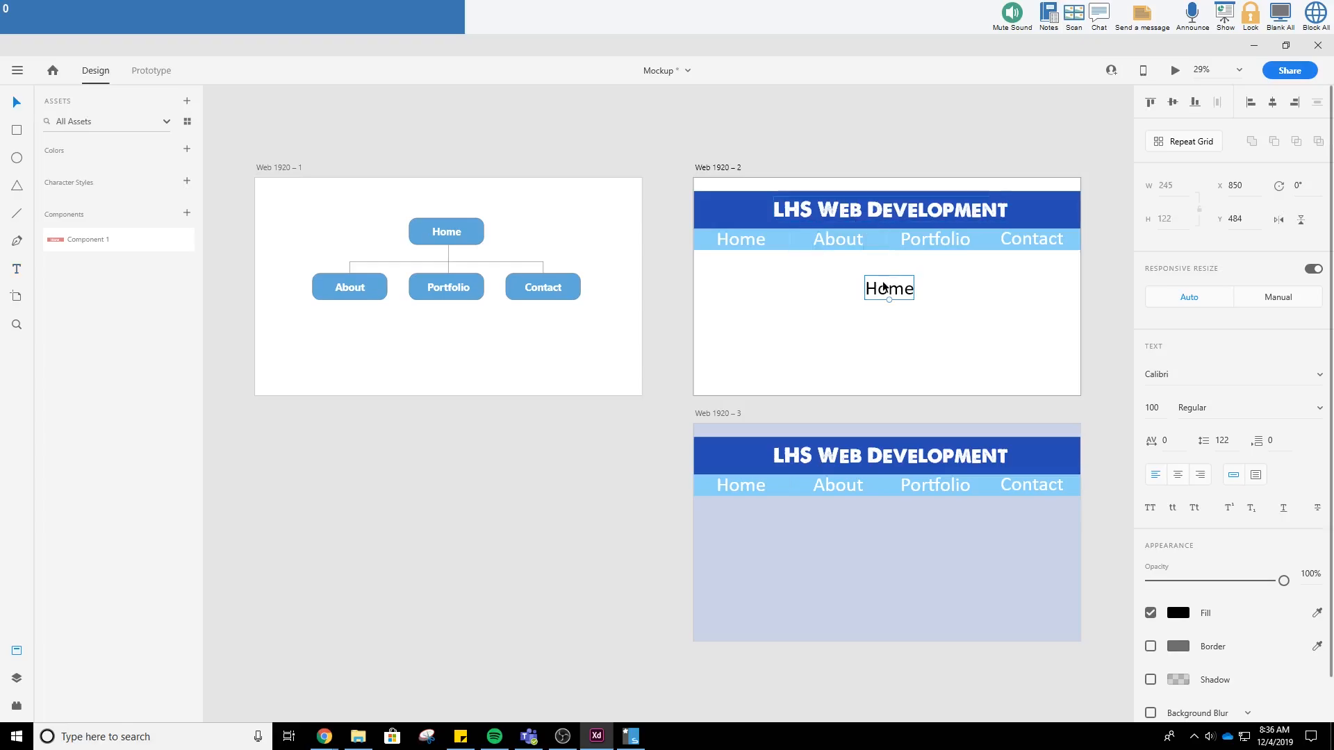
# - Copy the "Home" body text onto the Web 1920 – 3 artboard and change the copy to "About"
pyautogui.moveTo(887, 282); pyautogui.dragTo(886, 548)
pyautogui.doubleClick(886, 548)
pyautogui.write('Abot')
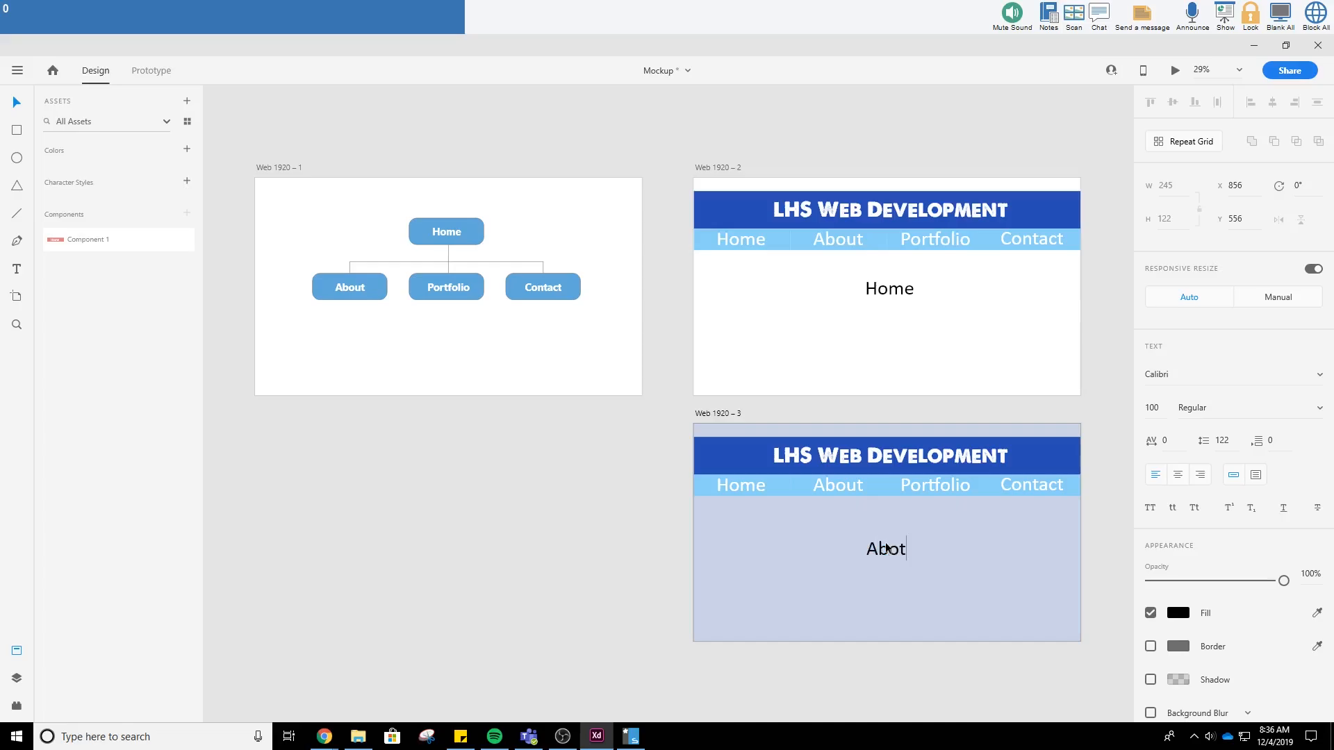
pyautogui.press('BackSpace')
pyautogui.write('ut')
pyautogui.press('Escape')
pyautogui.press('Escape')
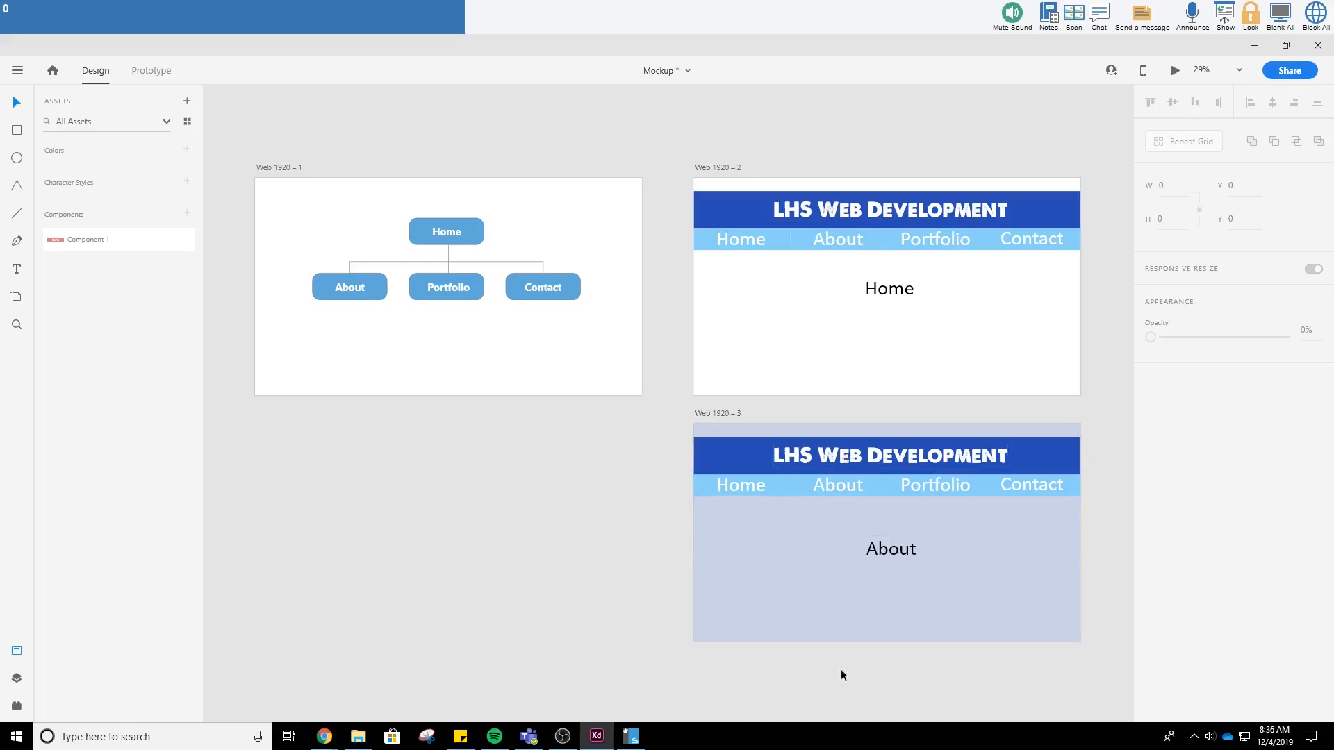
# - In Prototype mode, link the About button on Web 1920 – 2 to the Web 1920 – 3 artboard
pyautogui.scroll(-3, 840, 558)
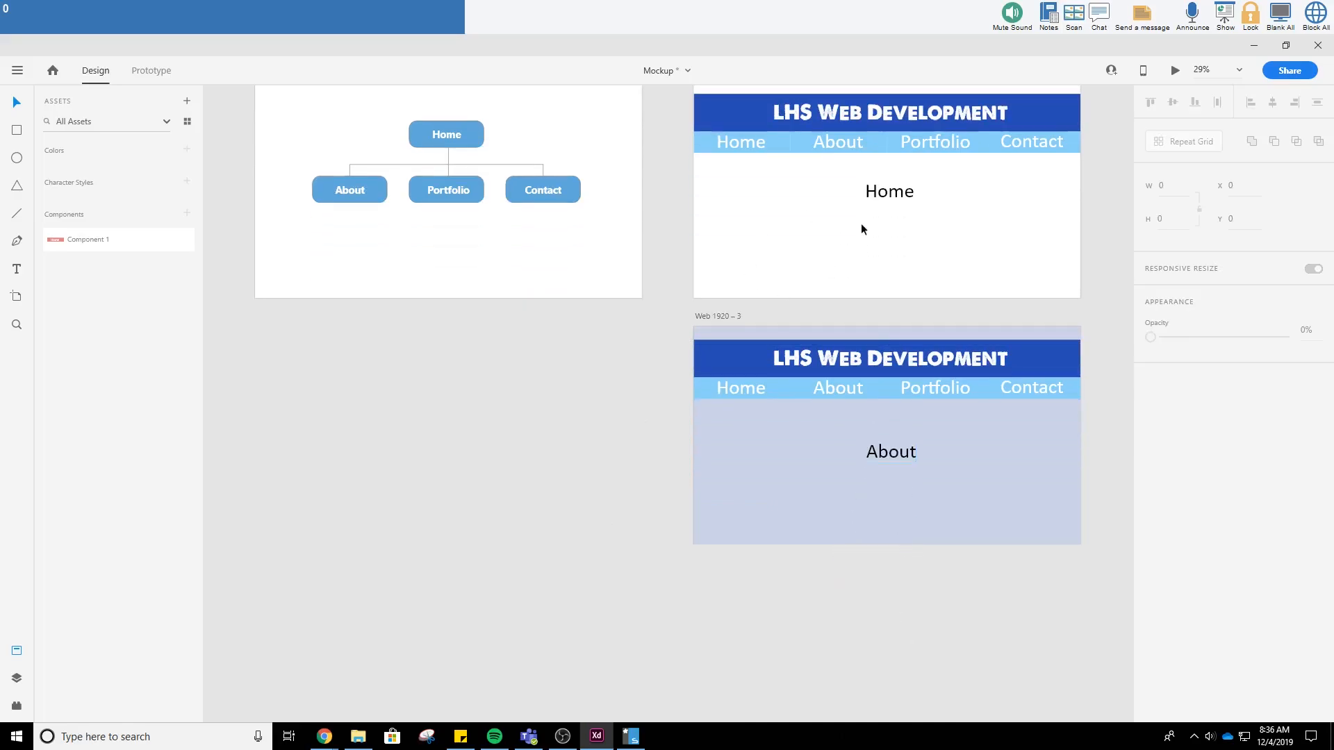
pyautogui.scroll(4, 901, 291)
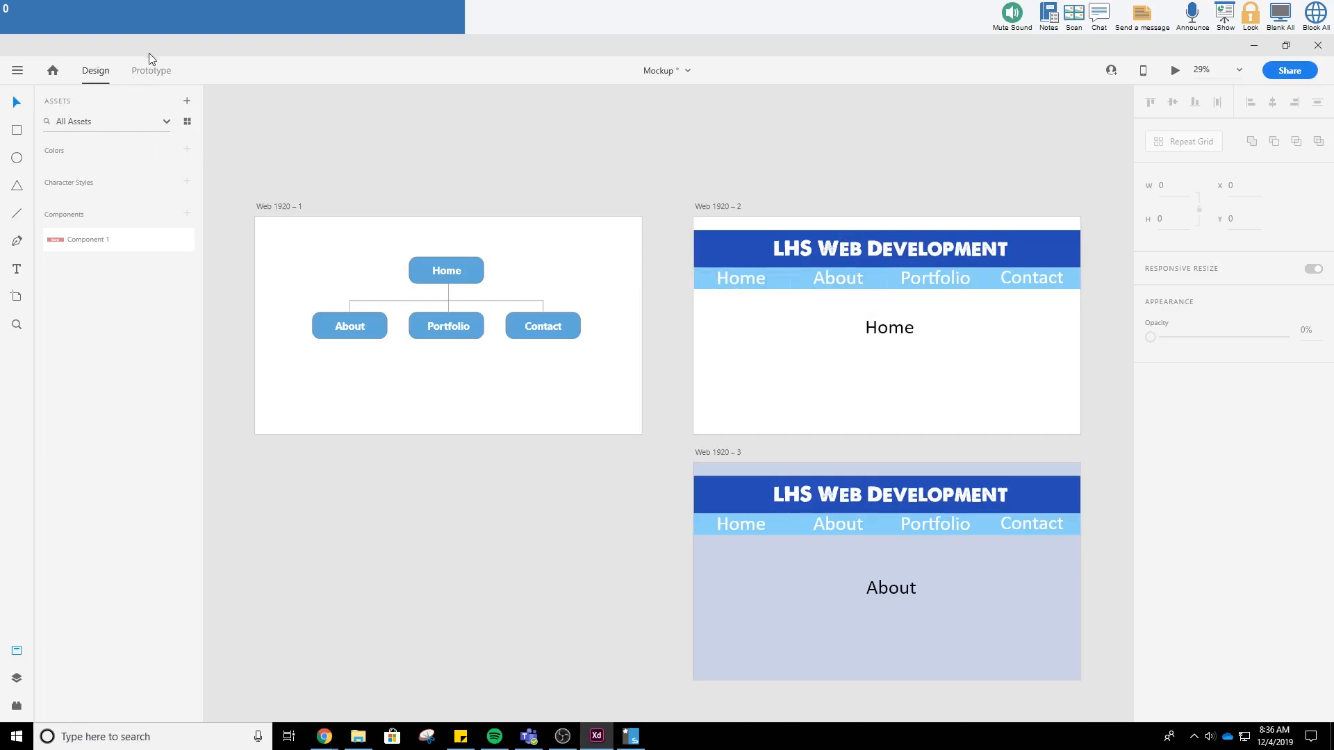
pyautogui.click(157, 72)
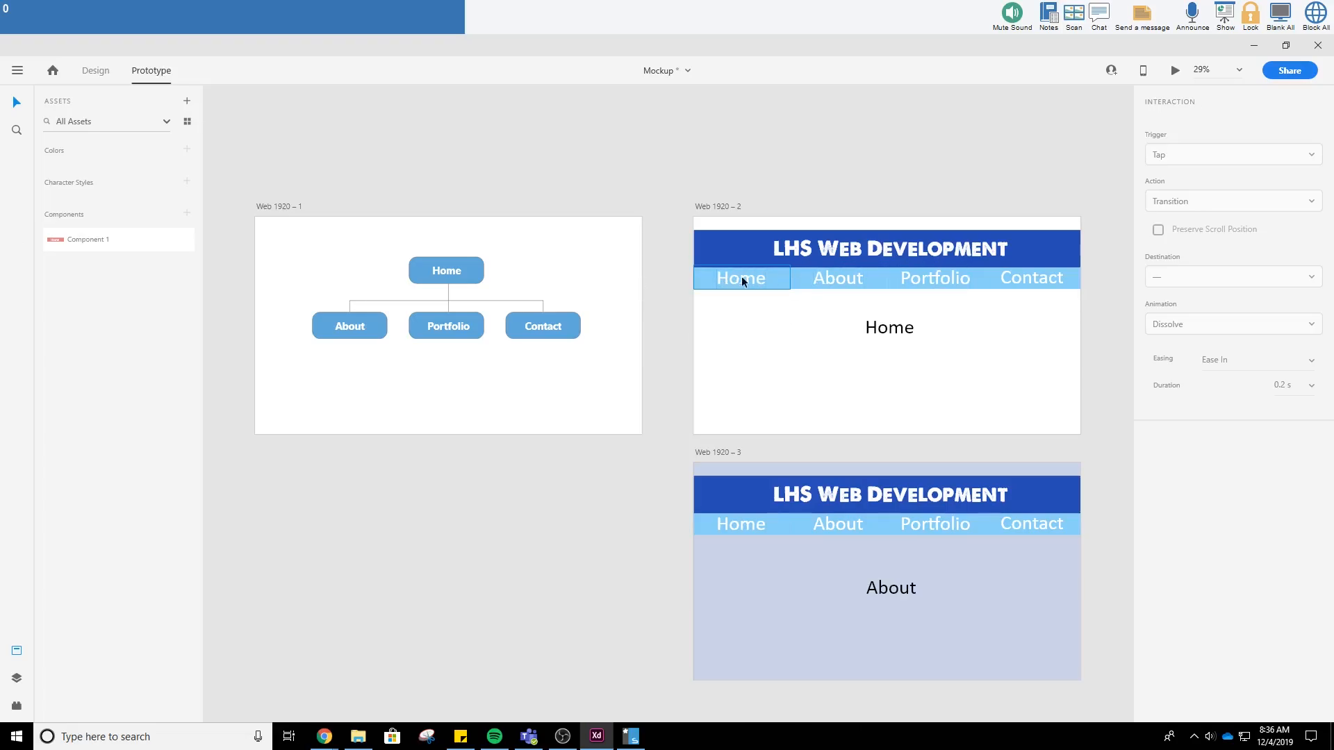
pyautogui.click(769, 285)
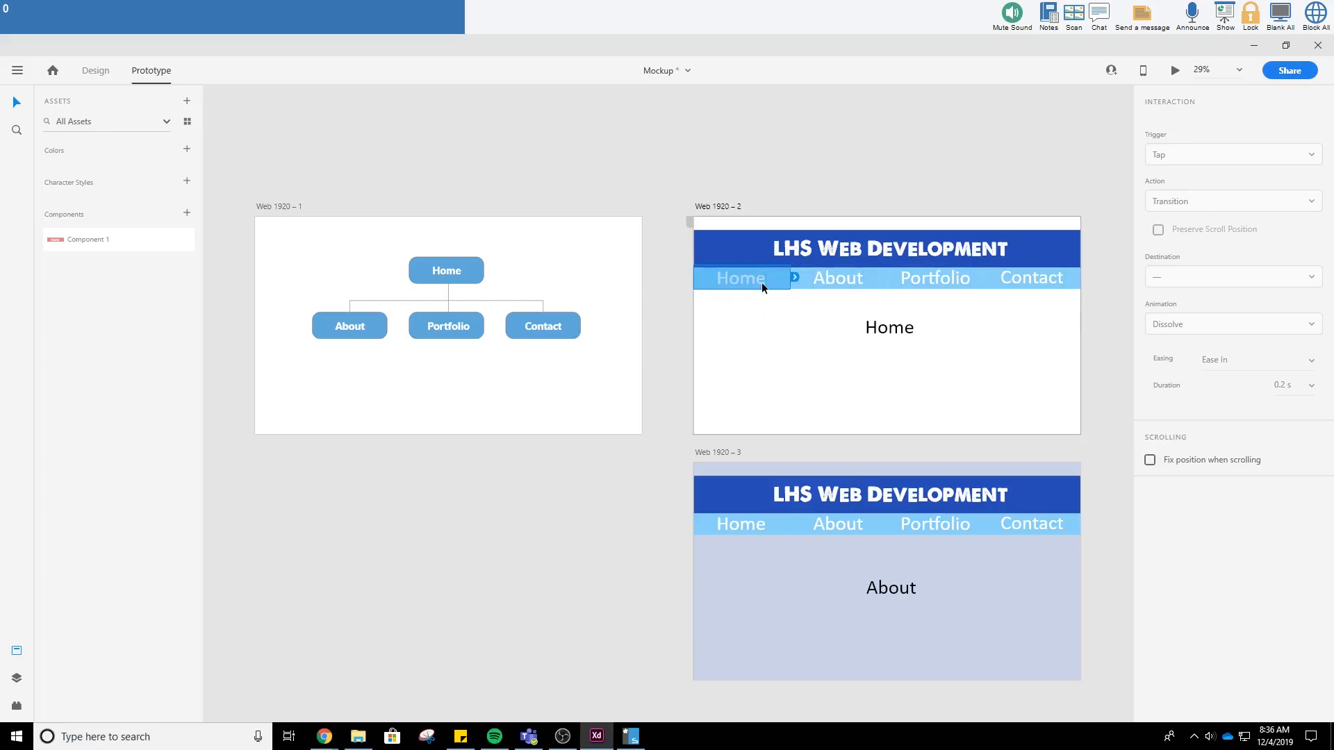
pyautogui.moveTo(793, 277); pyautogui.dragTo(728, 204)
pyautogui.click(870, 278)
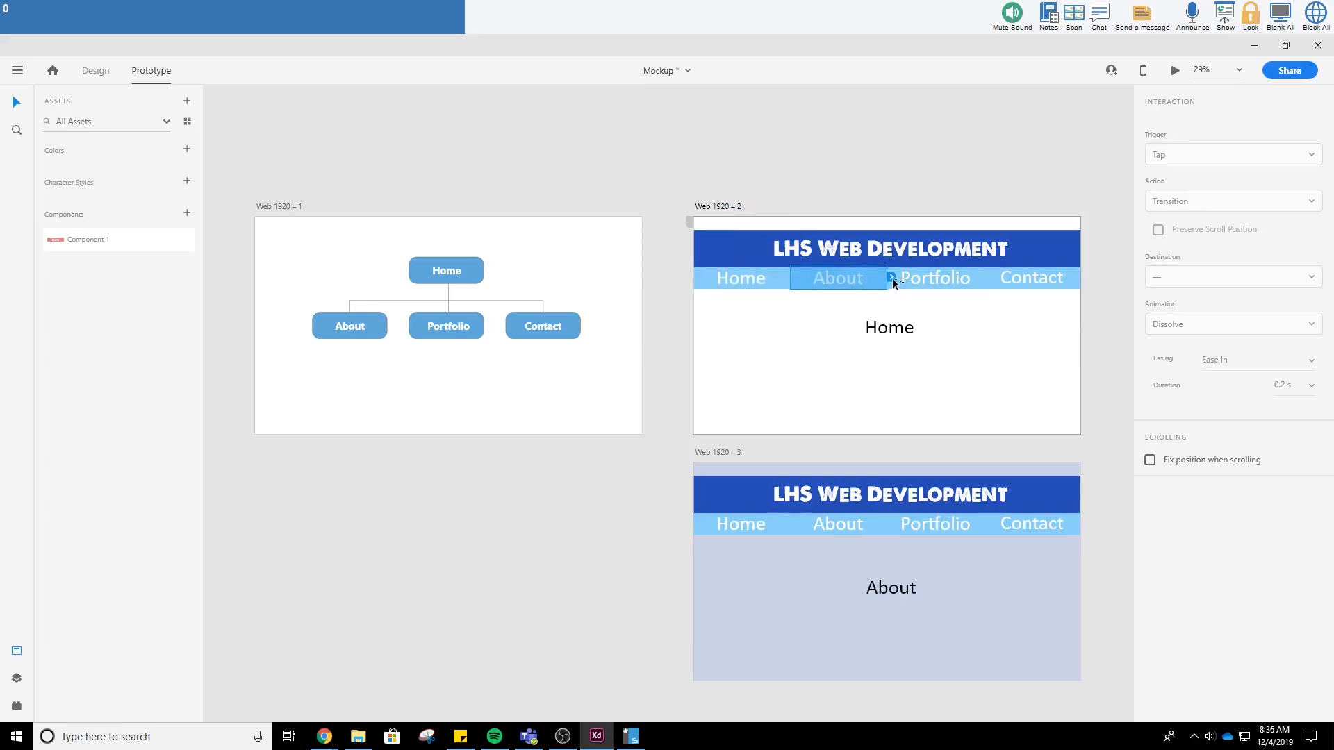
pyautogui.moveTo(860, 384); pyautogui.dragTo(720, 453)
pyautogui.moveTo(891, 278); pyautogui.dragTo(824, 522)
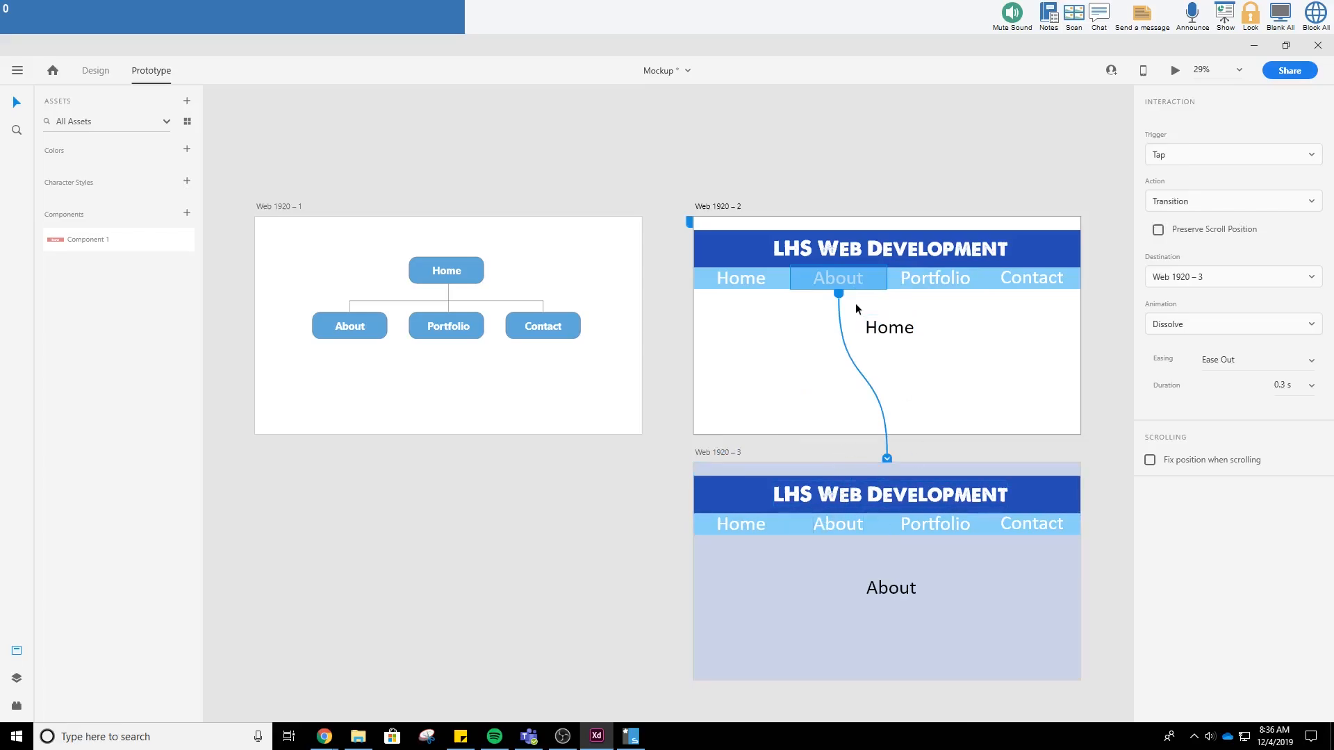
# - Link the Home button on Web 1920 – 3 back to the Web 1920 – 2 artboard
pyautogui.click(753, 527)
pyautogui.moveTo(794, 525); pyautogui.dragTo(846, 295)
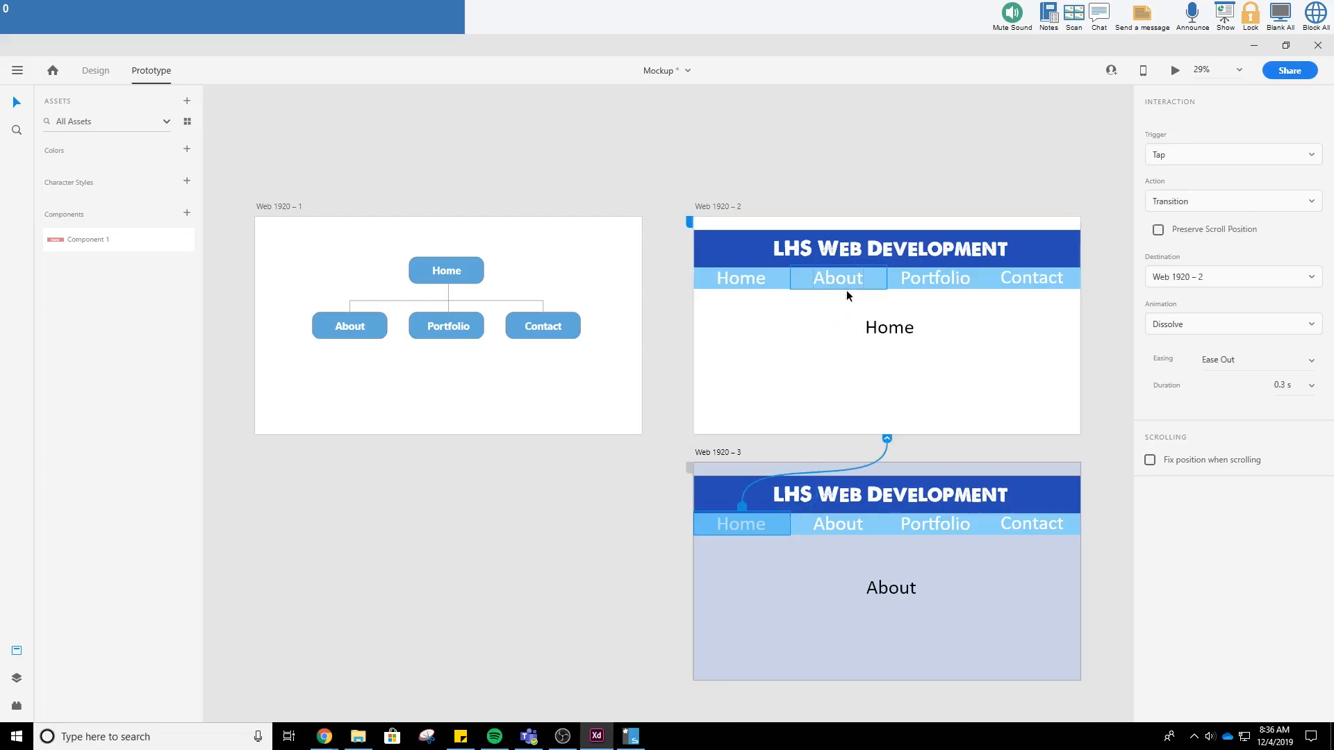
pyautogui.moveTo(881, 453); pyautogui.dragTo(843, 282)
# - Preview the prototype, test the Home and About links in both directions, and close the preview
pyautogui.click(1174, 72)
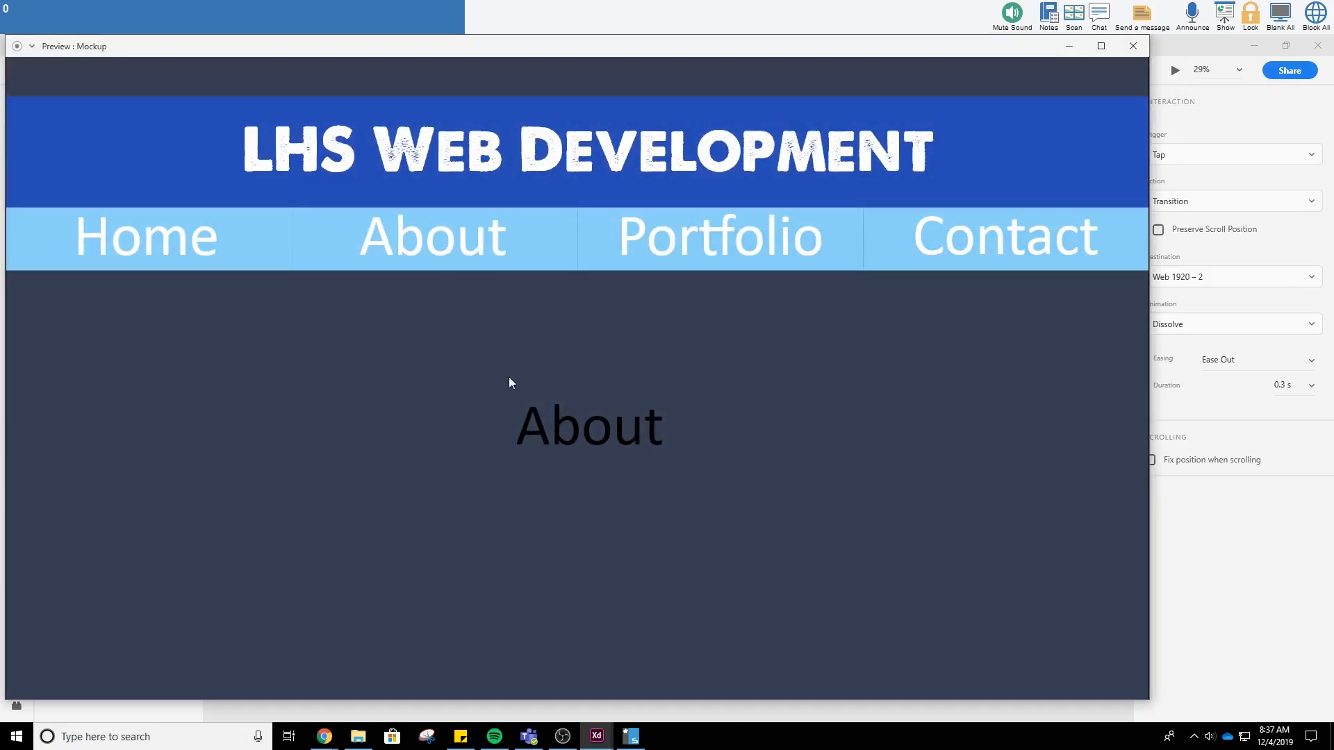
pyautogui.click(144, 242)
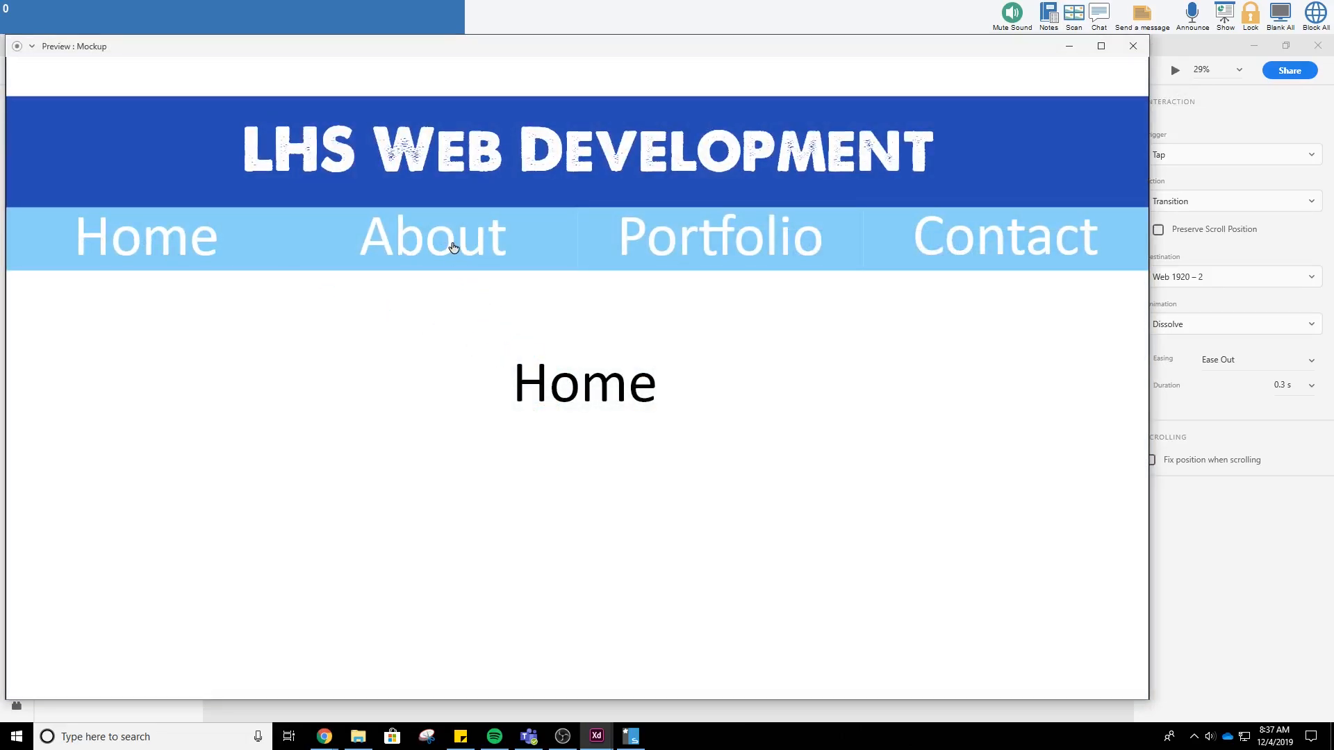
pyautogui.click(453, 247)
pyautogui.click(191, 252)
pyautogui.click(409, 242)
pyautogui.click(196, 244)
pyautogui.click(457, 244)
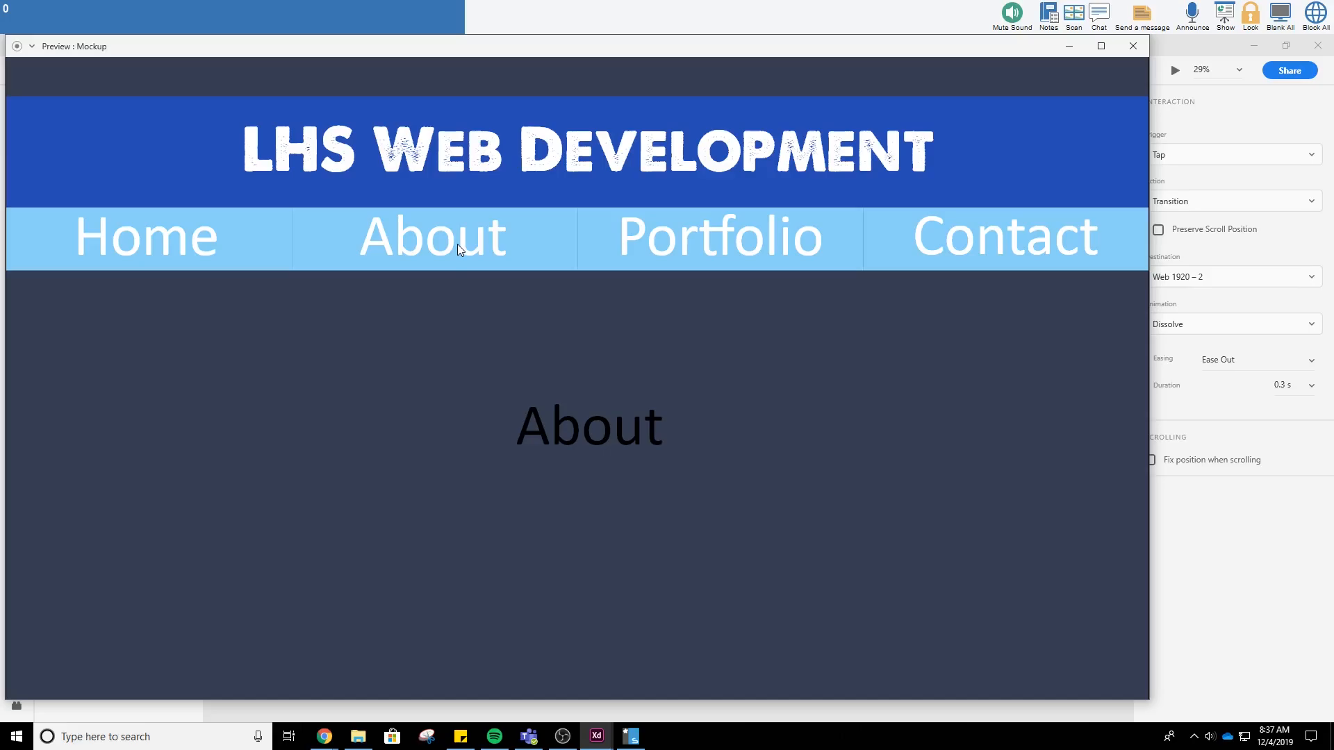
pyautogui.click(1127, 48)
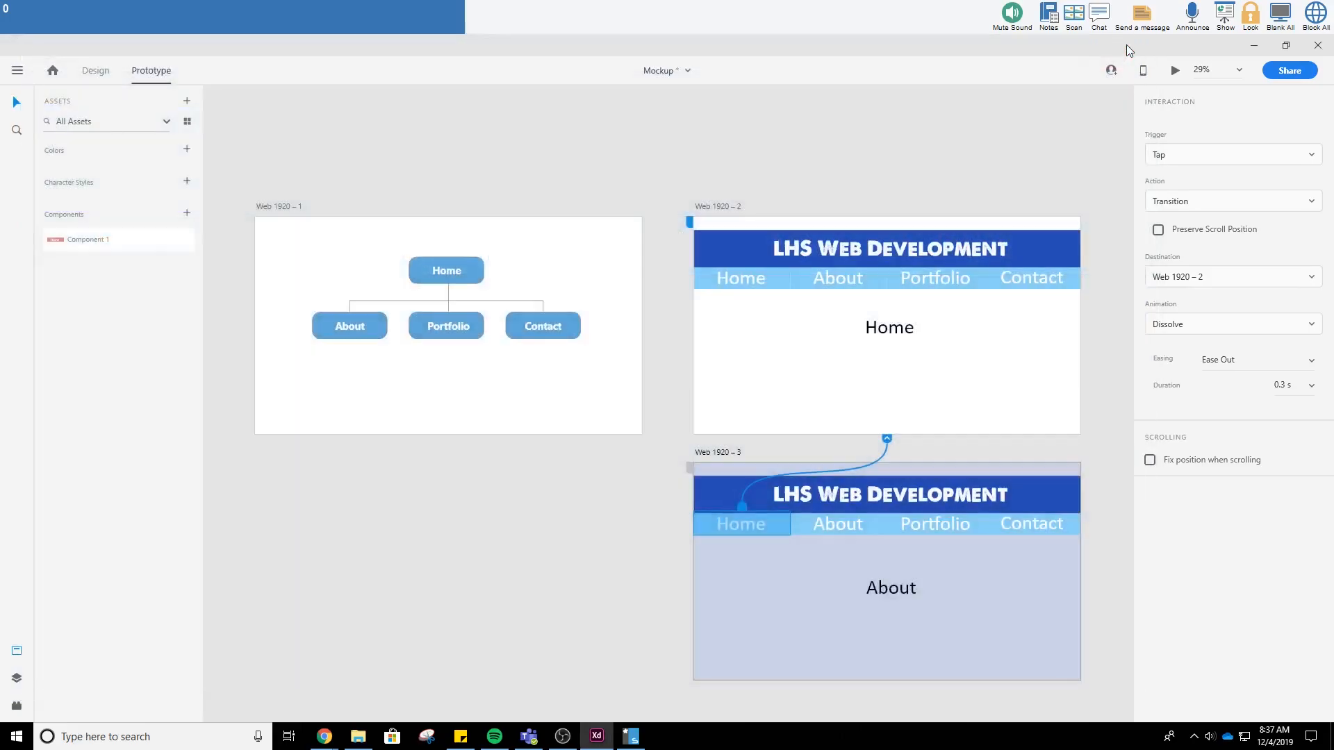
pyautogui.click(17, 71)
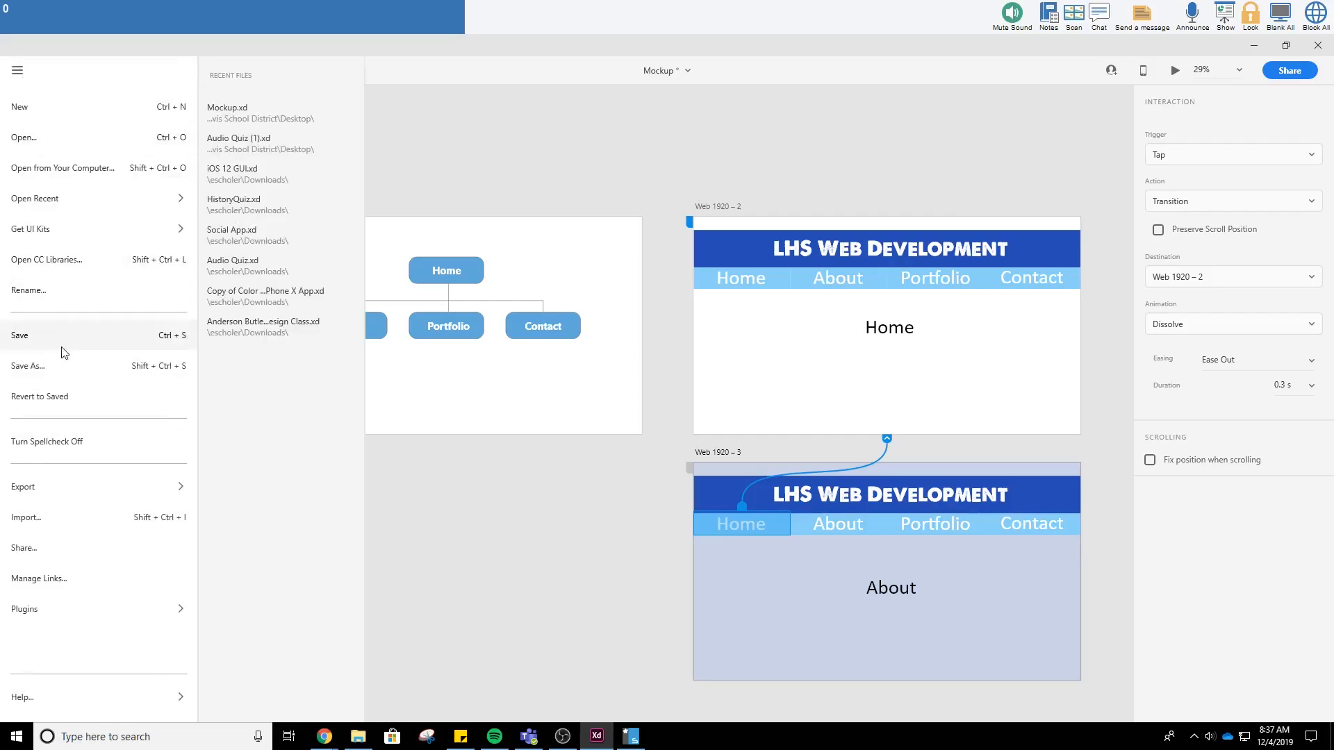
pyautogui.click(53, 365)
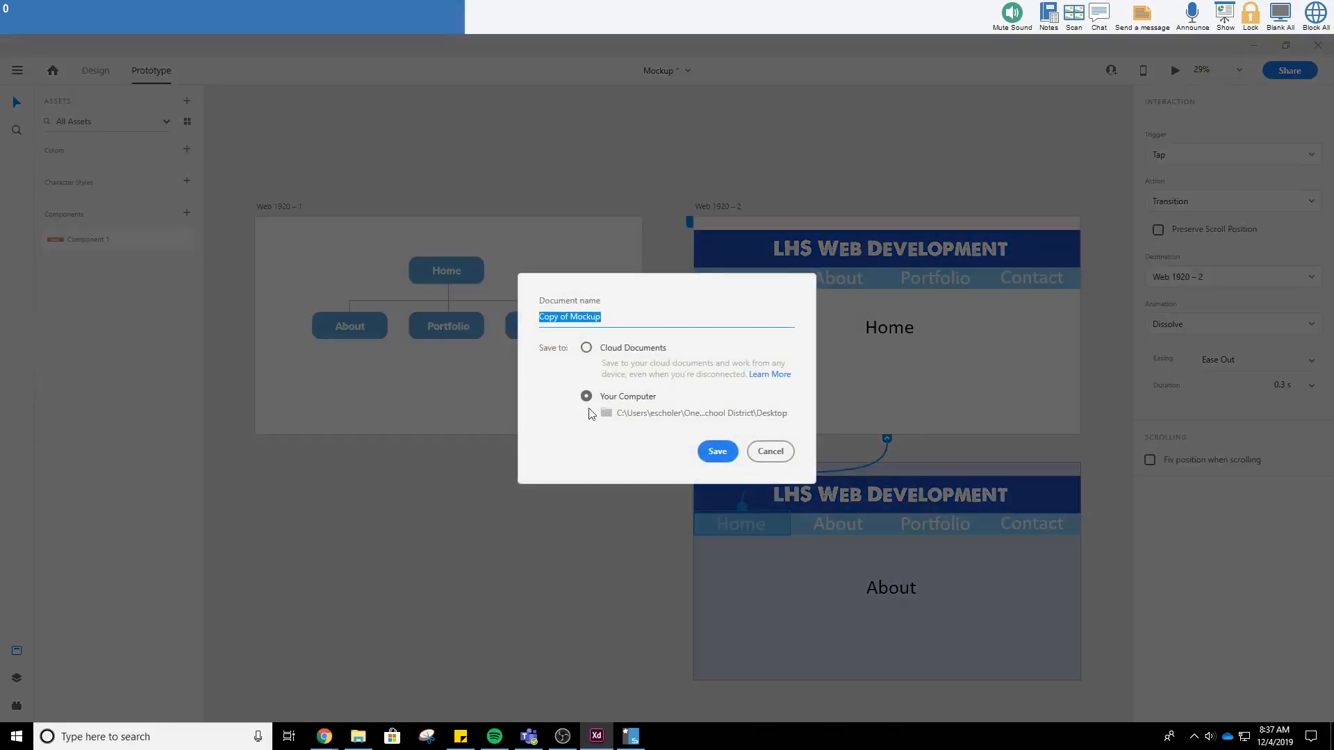
pyautogui.click(764, 451)
pyautogui.click(688, 70)
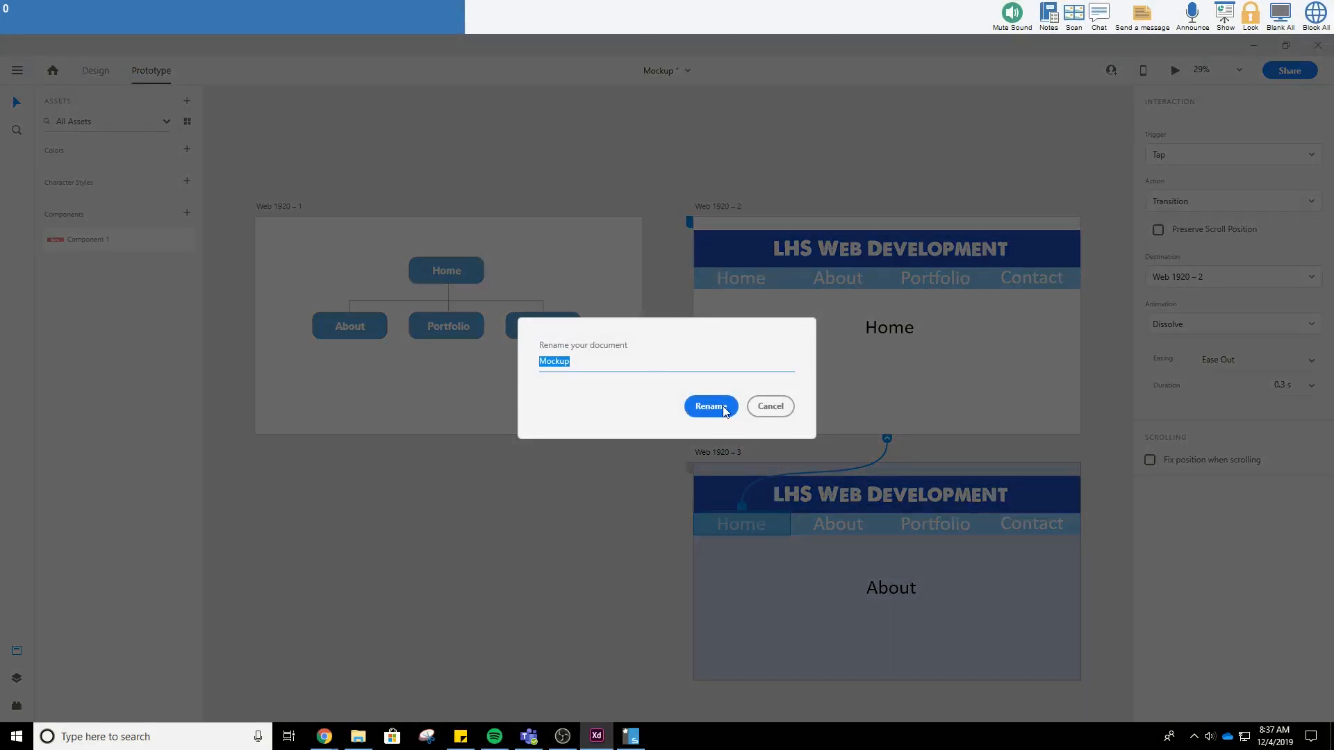
pyautogui.click(772, 410)
pyautogui.click(689, 72)
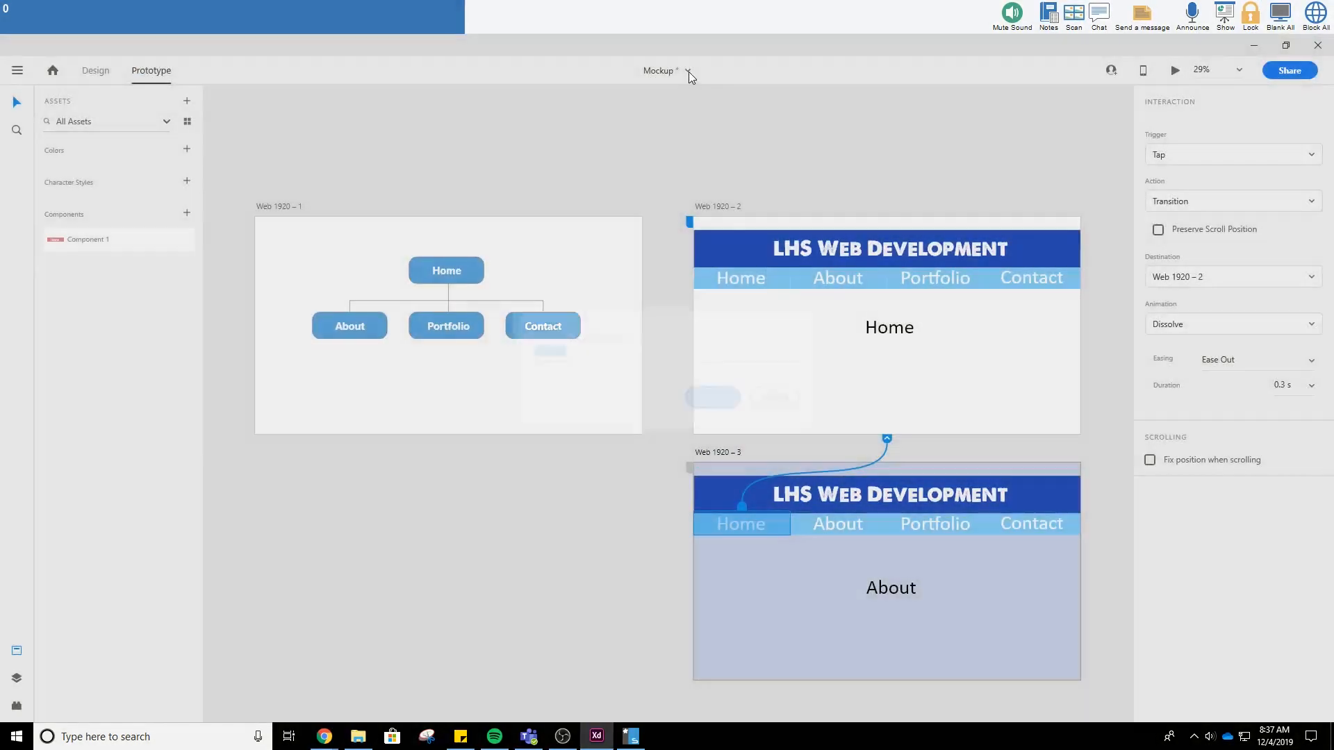
pyautogui.click(777, 414)
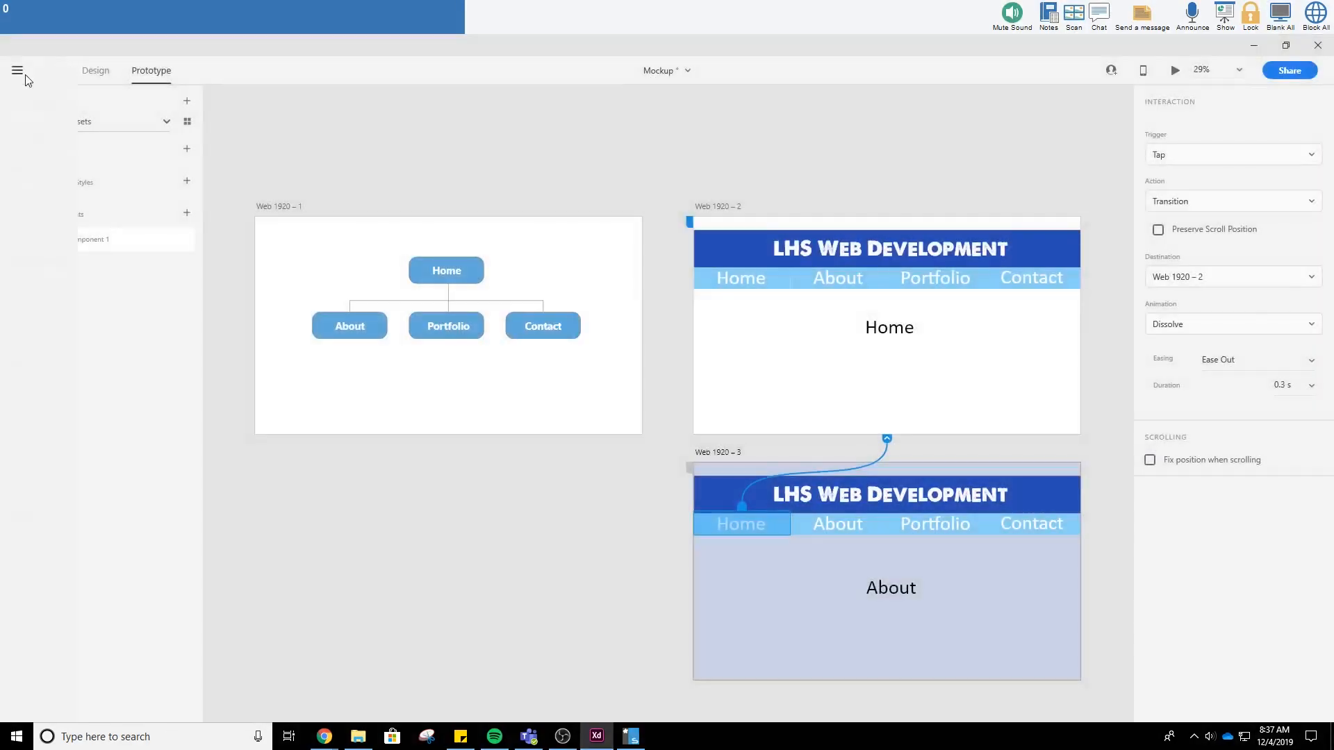
# - Begin saving a copy of the document to the computer and browse the Desktop for a destination folder
pyautogui.click(17, 70)
pyautogui.click(57, 374)
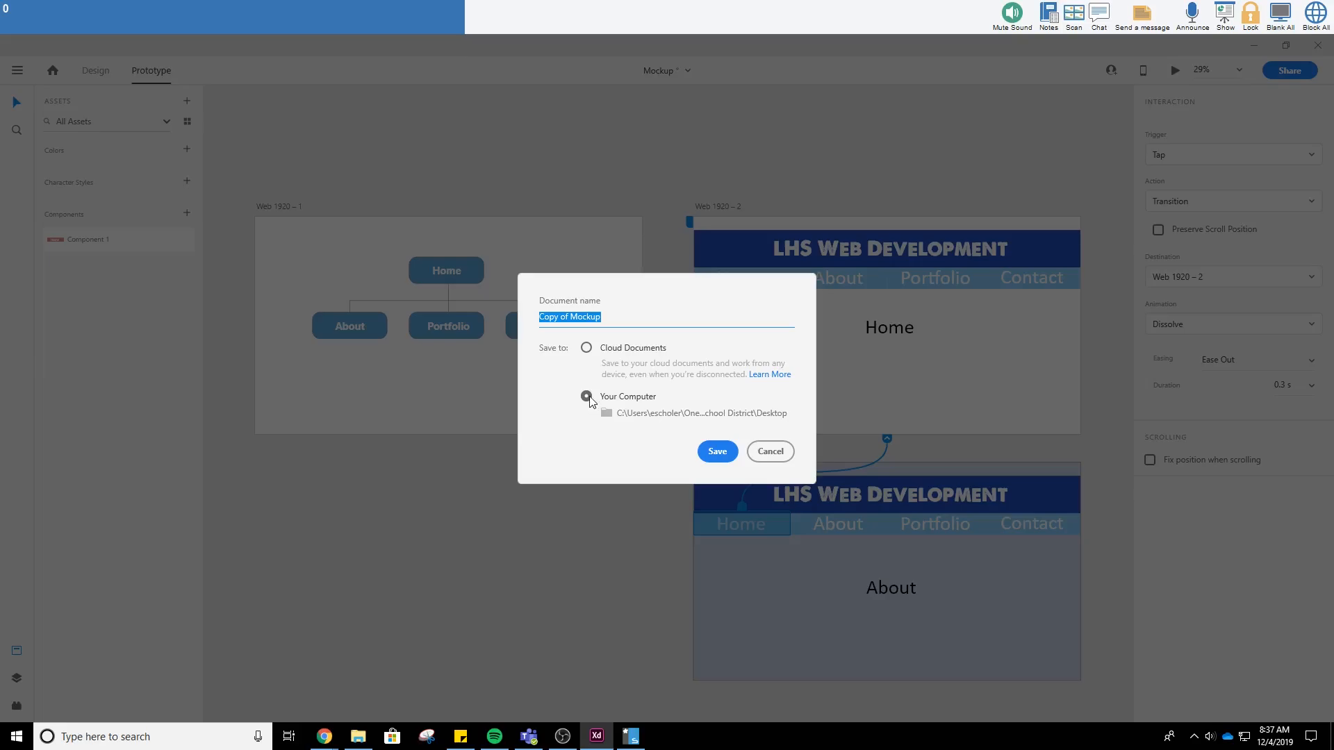
pyautogui.click(620, 417)
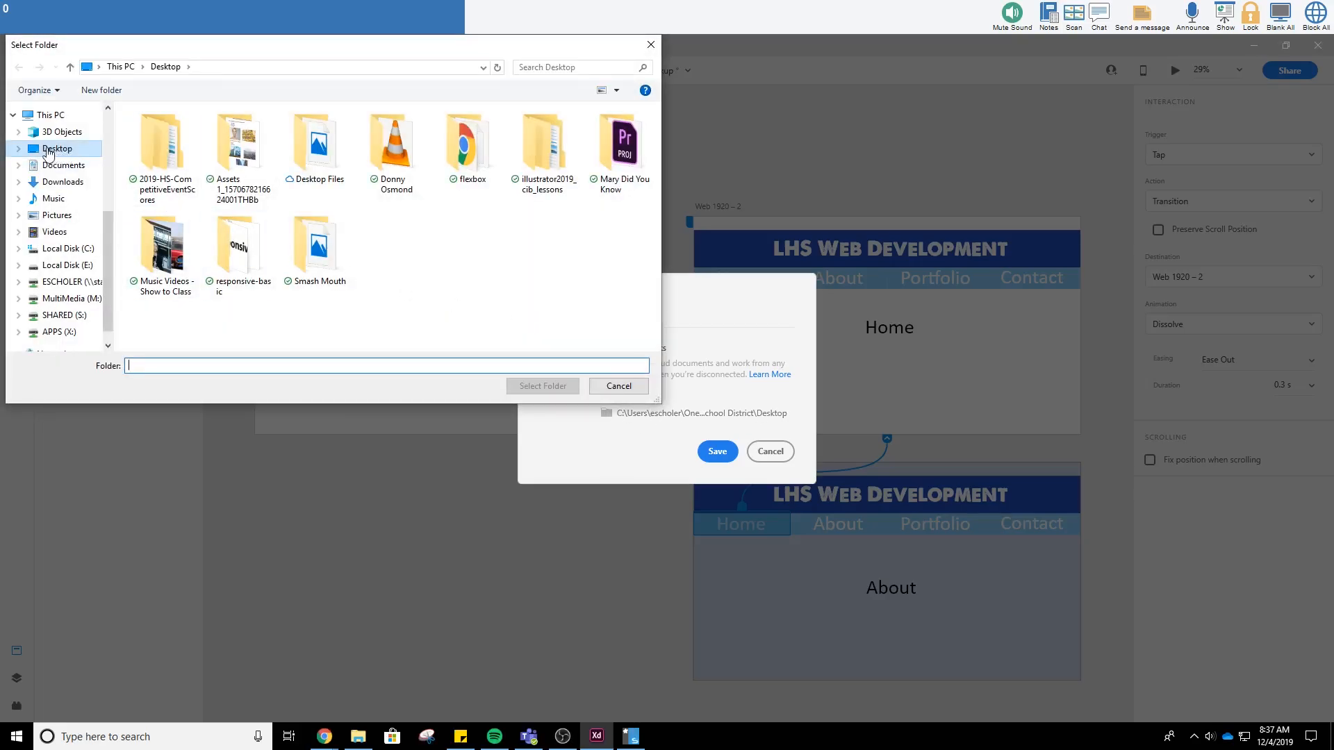
pyautogui.click(616, 387)
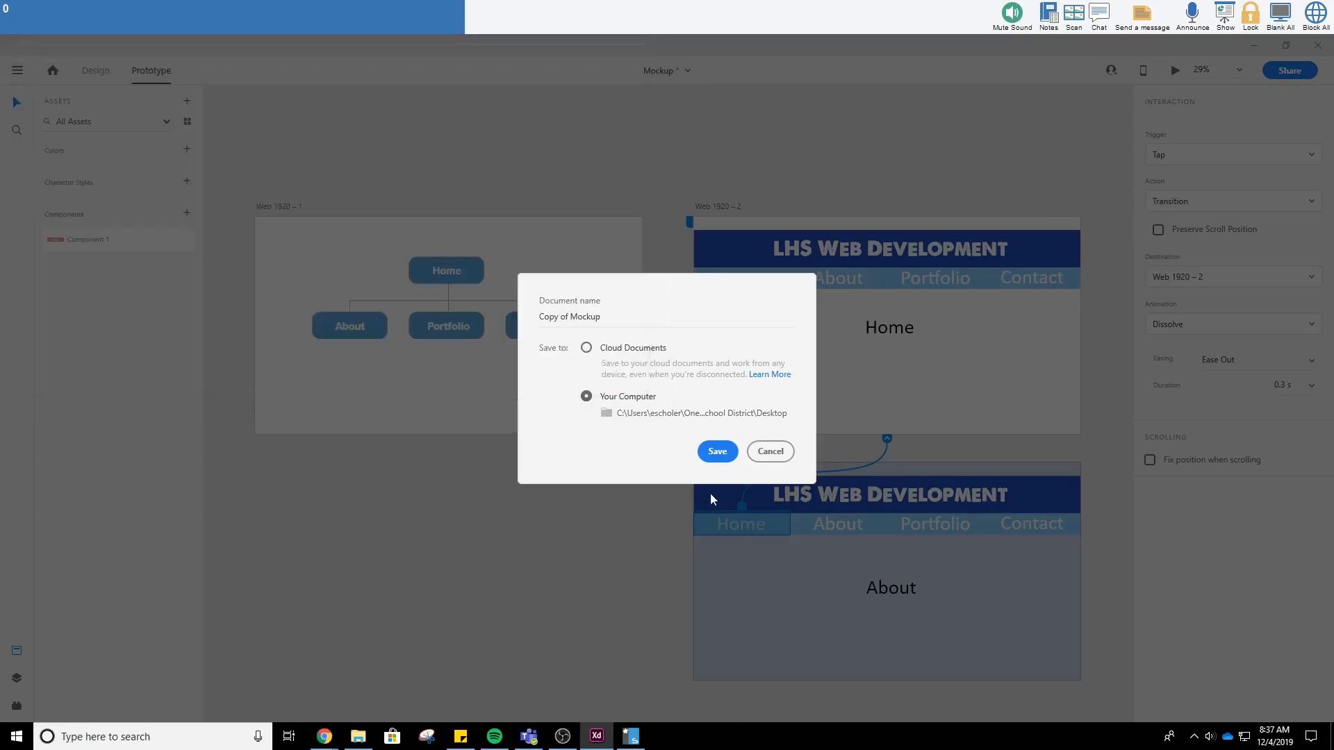